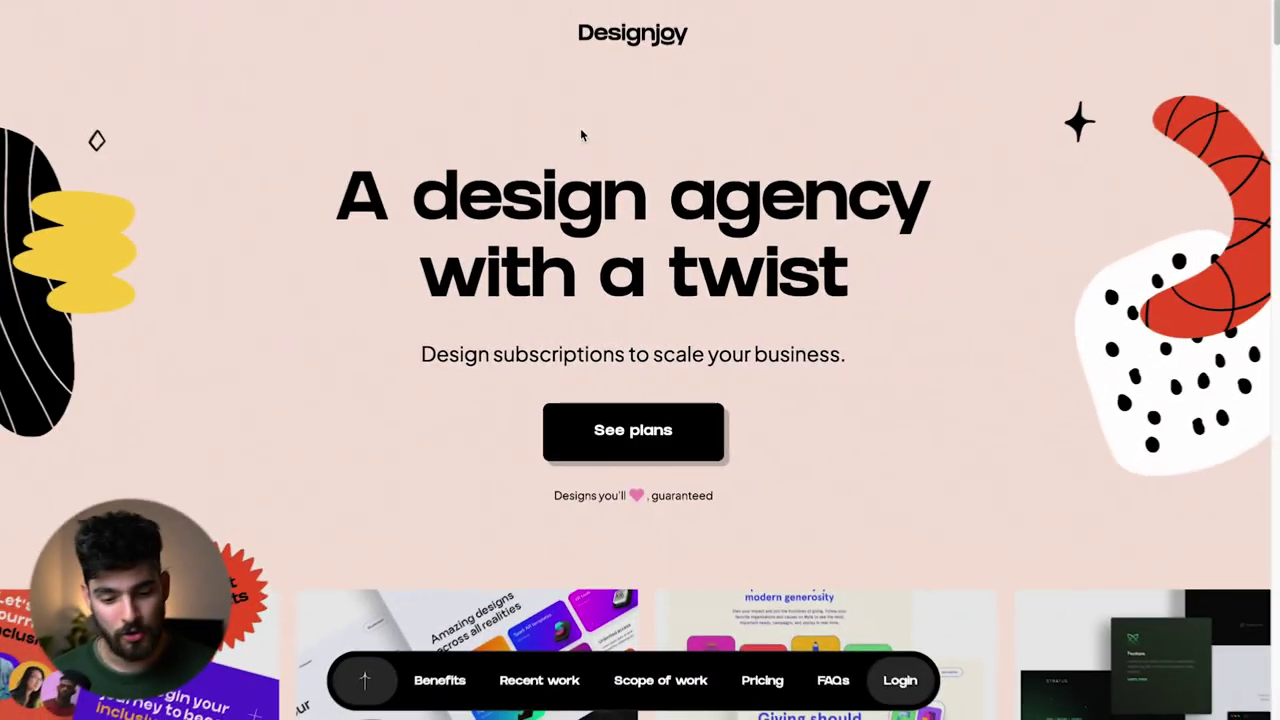
# Browse the Designjoy homepage down to pricing, then open its Login sign-in page.
pyautogui.scroll(-15, 193, 355)
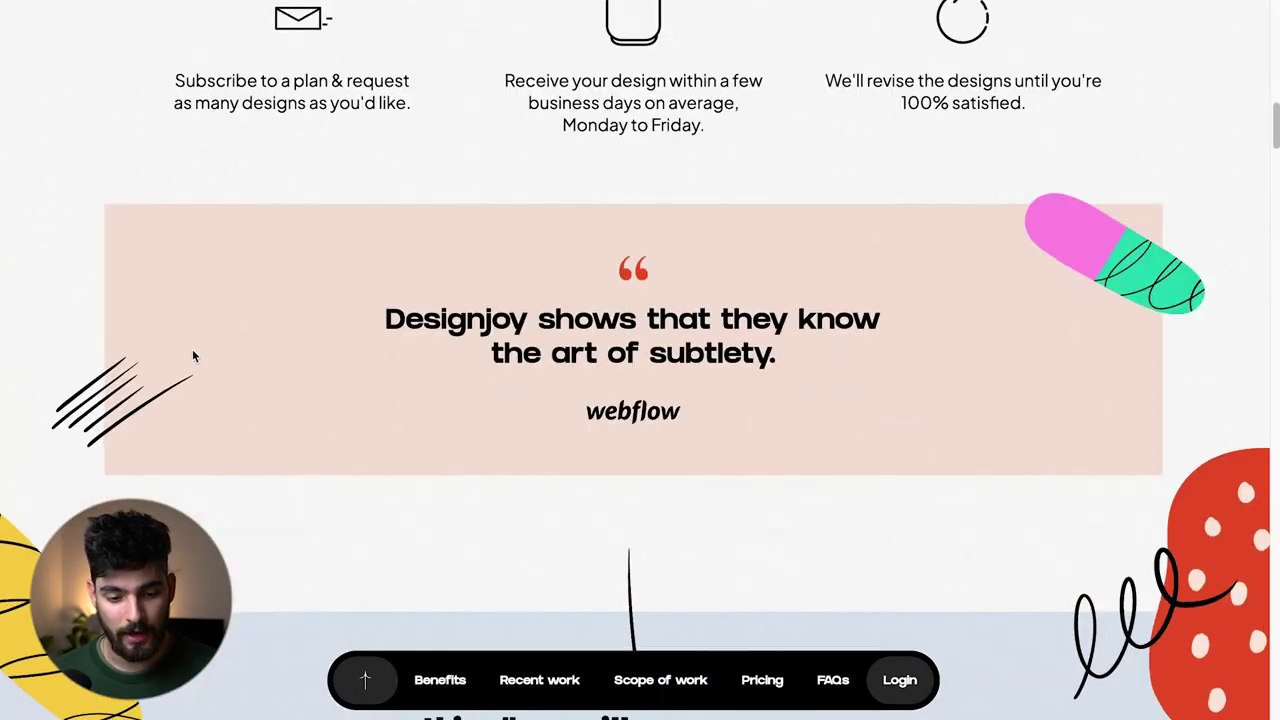
pyautogui.scroll(-15, 209, 410)
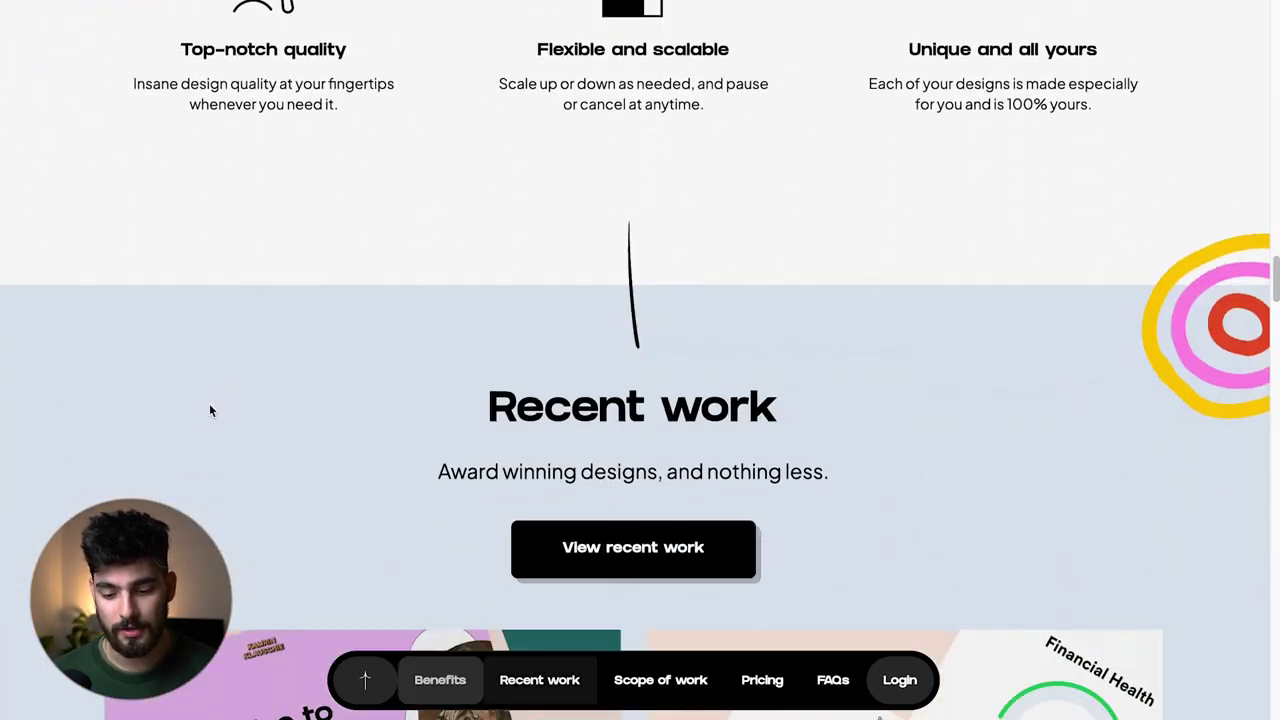
pyautogui.scroll(-8, 130, 465)
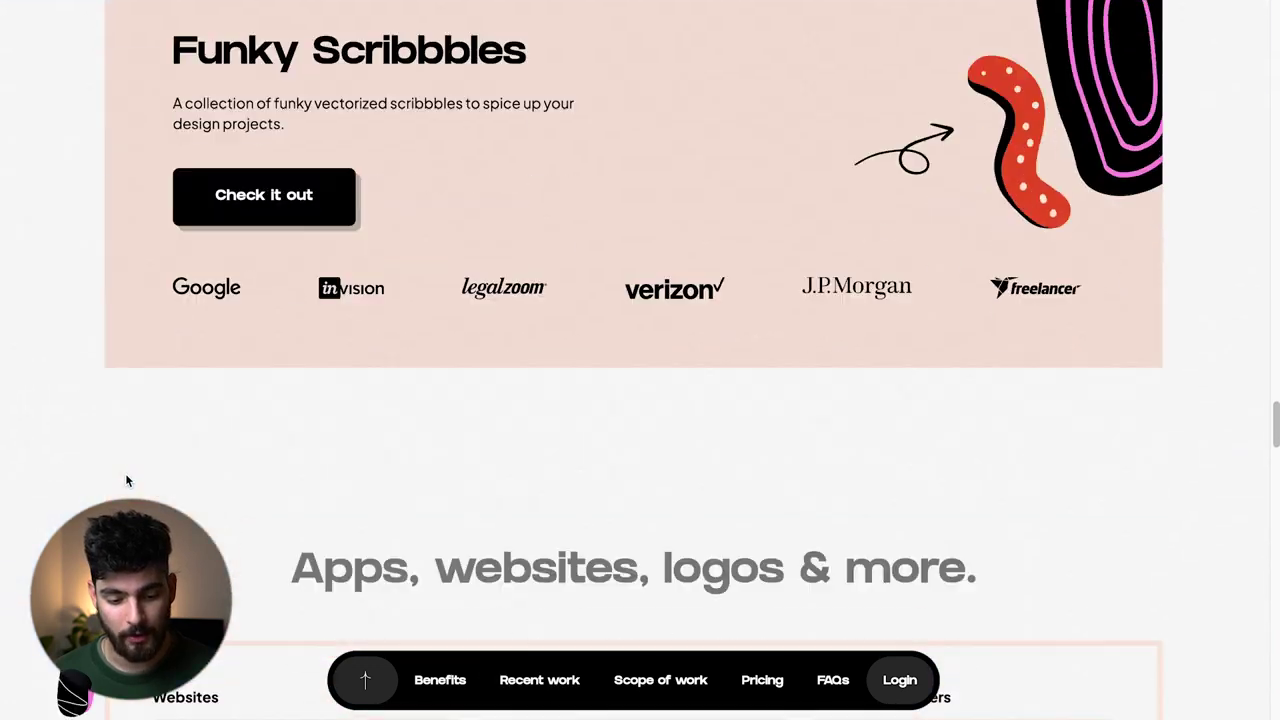
pyautogui.scroll(-15, 125, 473)
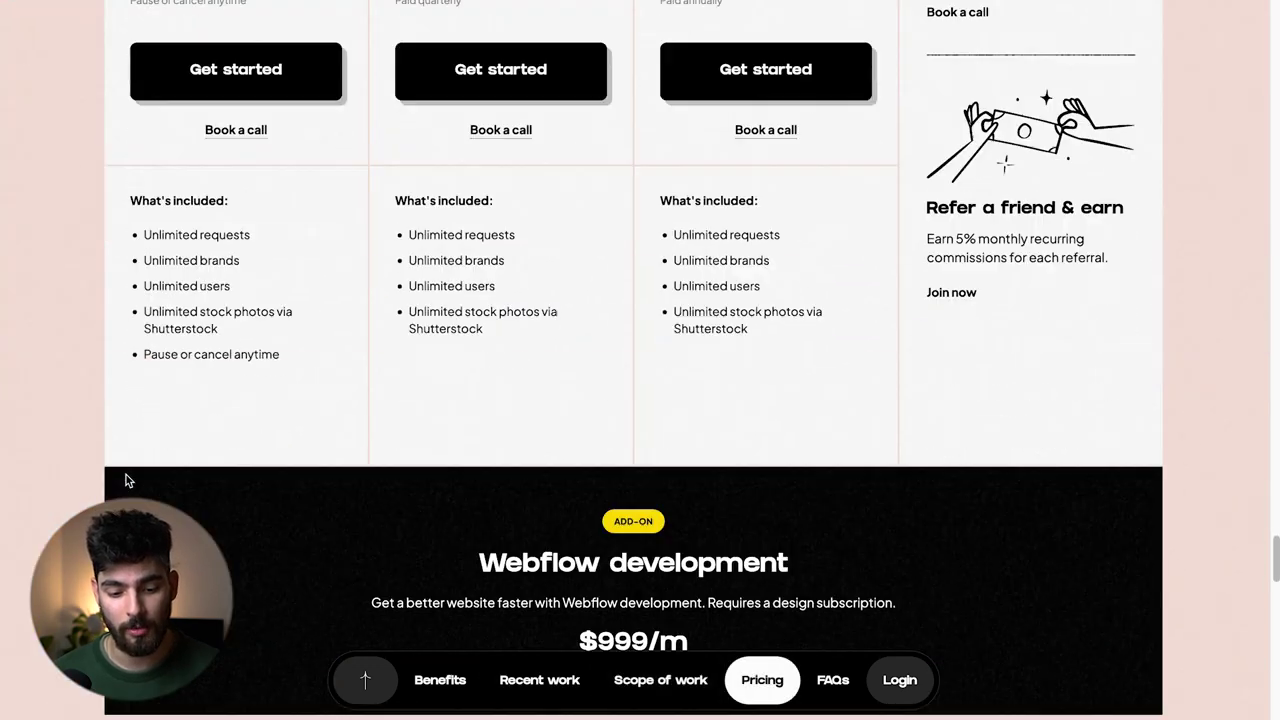
pyautogui.scroll(5, 903, 690)
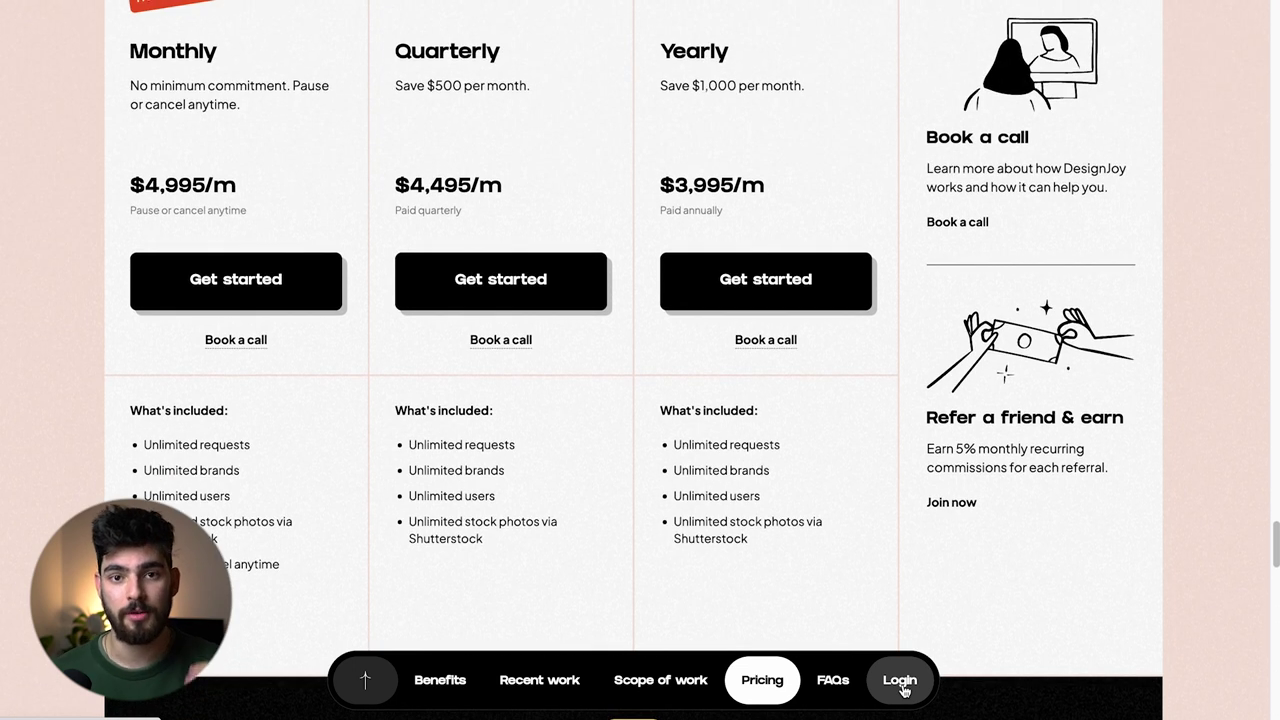
pyautogui.click(900, 680)
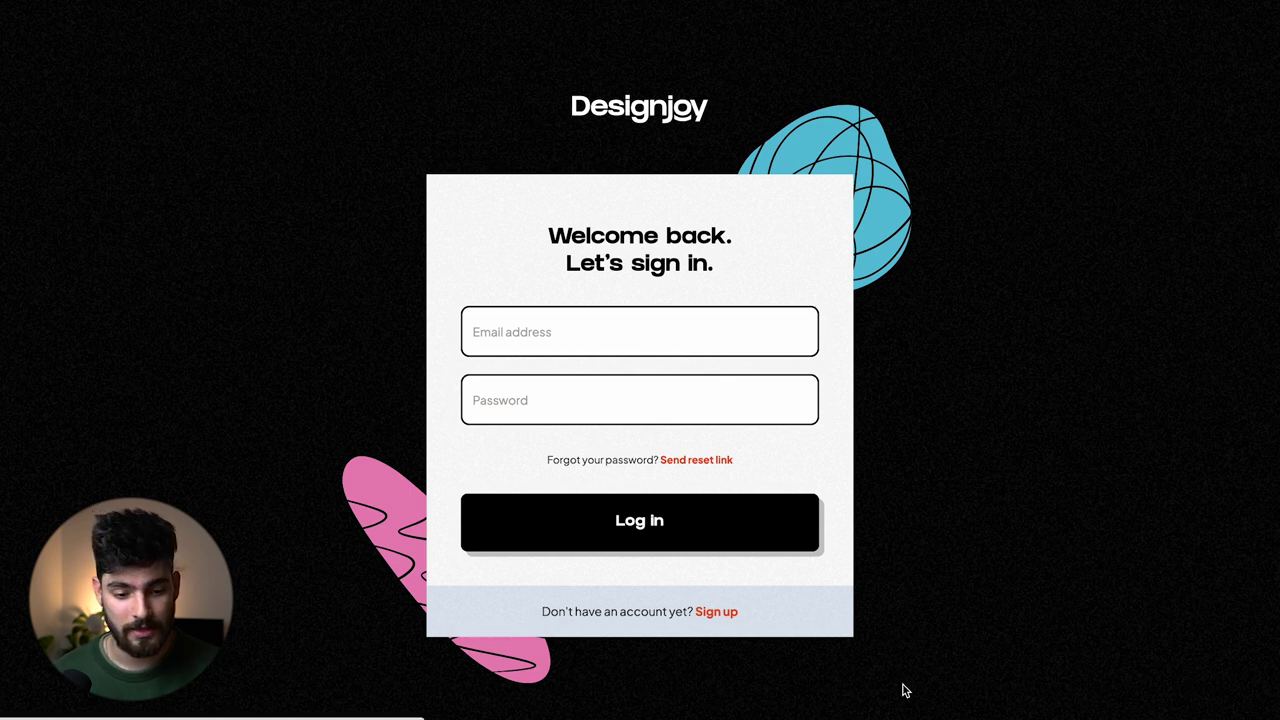
# Go back from the sign-in page to the Designjoy homepage.
pyautogui.hotkey('alt', 'Left')
pyautogui.scroll(15, 903, 690)
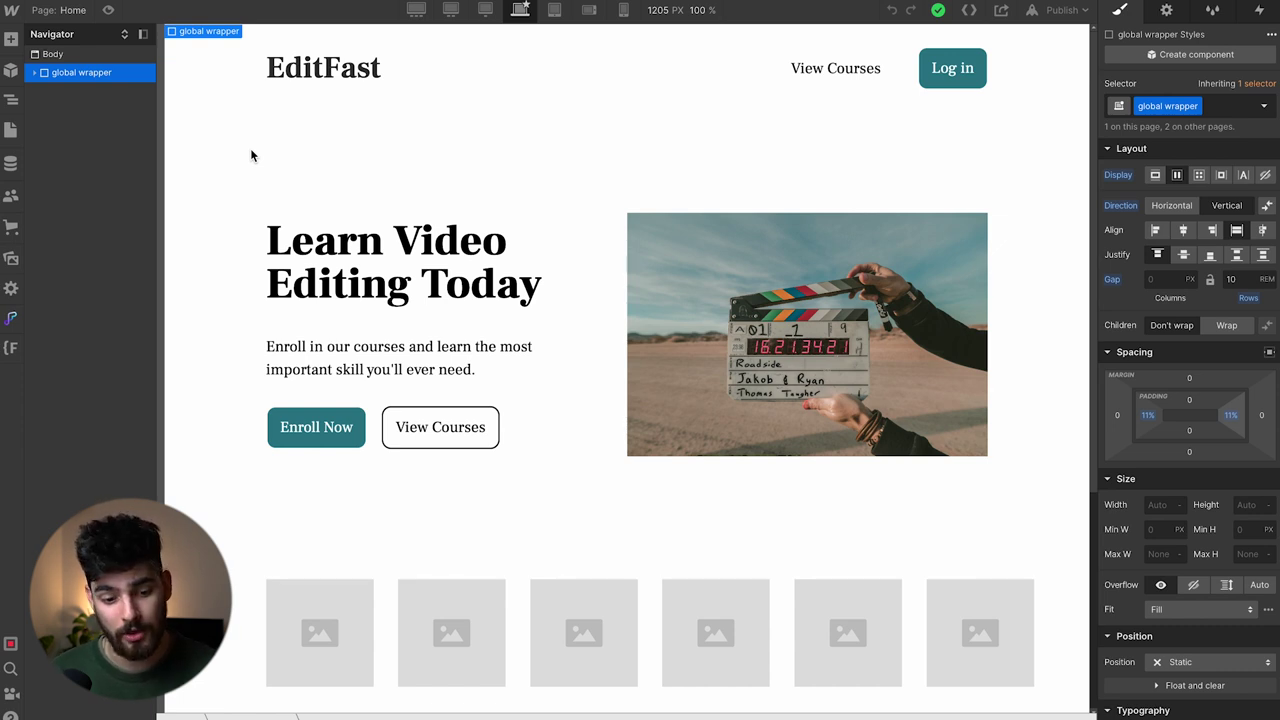
pyautogui.click(216, 244)
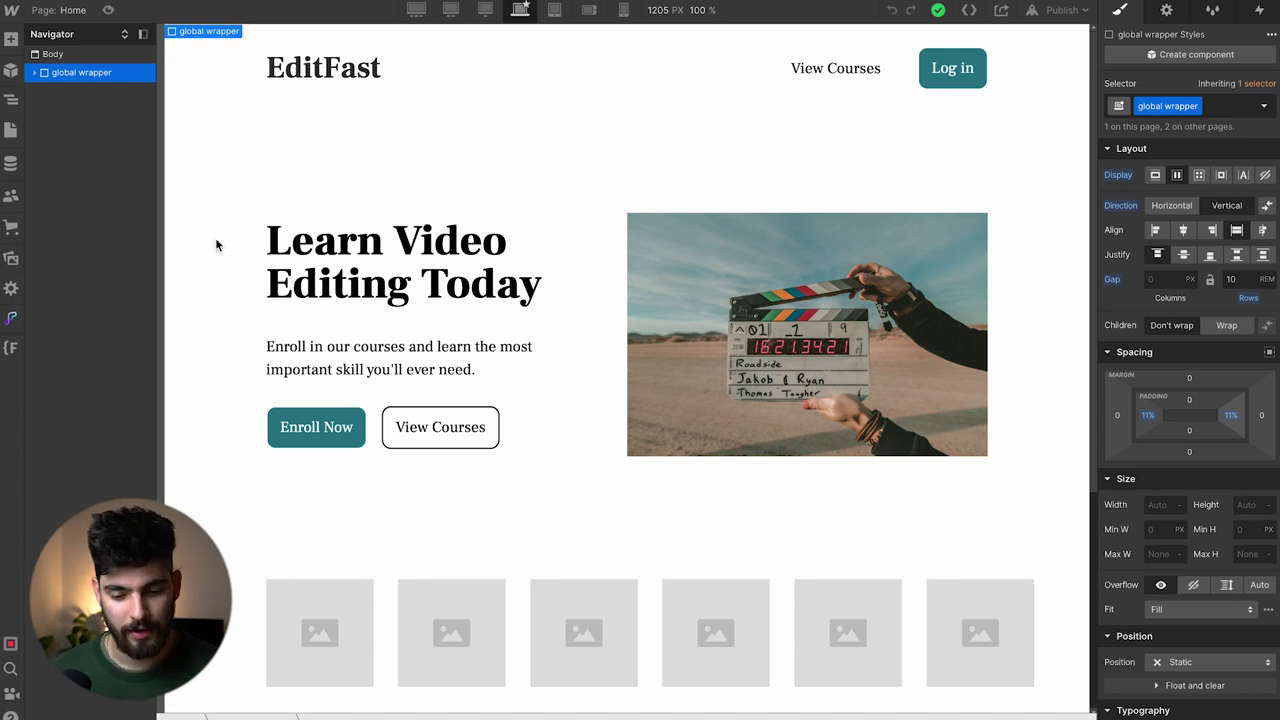
pyautogui.scroll(-4, 216, 244)
pyautogui.scroll(4, 216, 244)
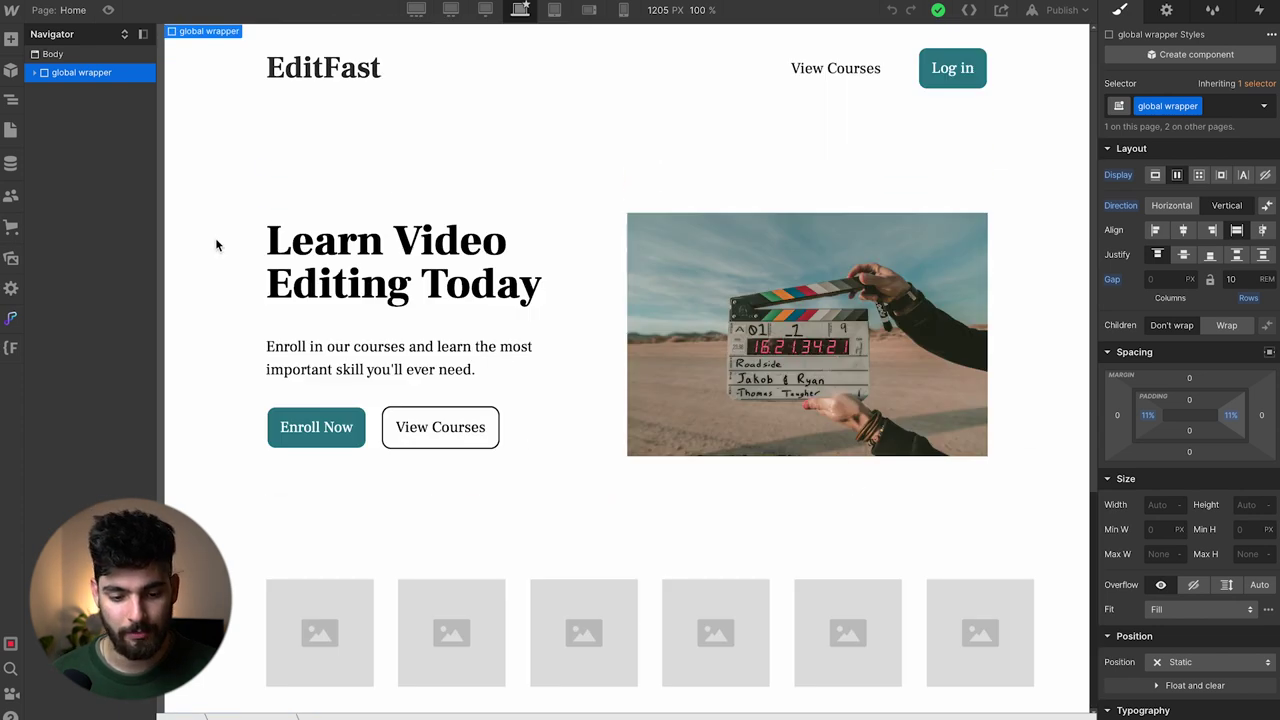
pyautogui.click(110, 12)
pyautogui.scroll(-3, 271, 291)
pyautogui.scroll(3, 271, 291)
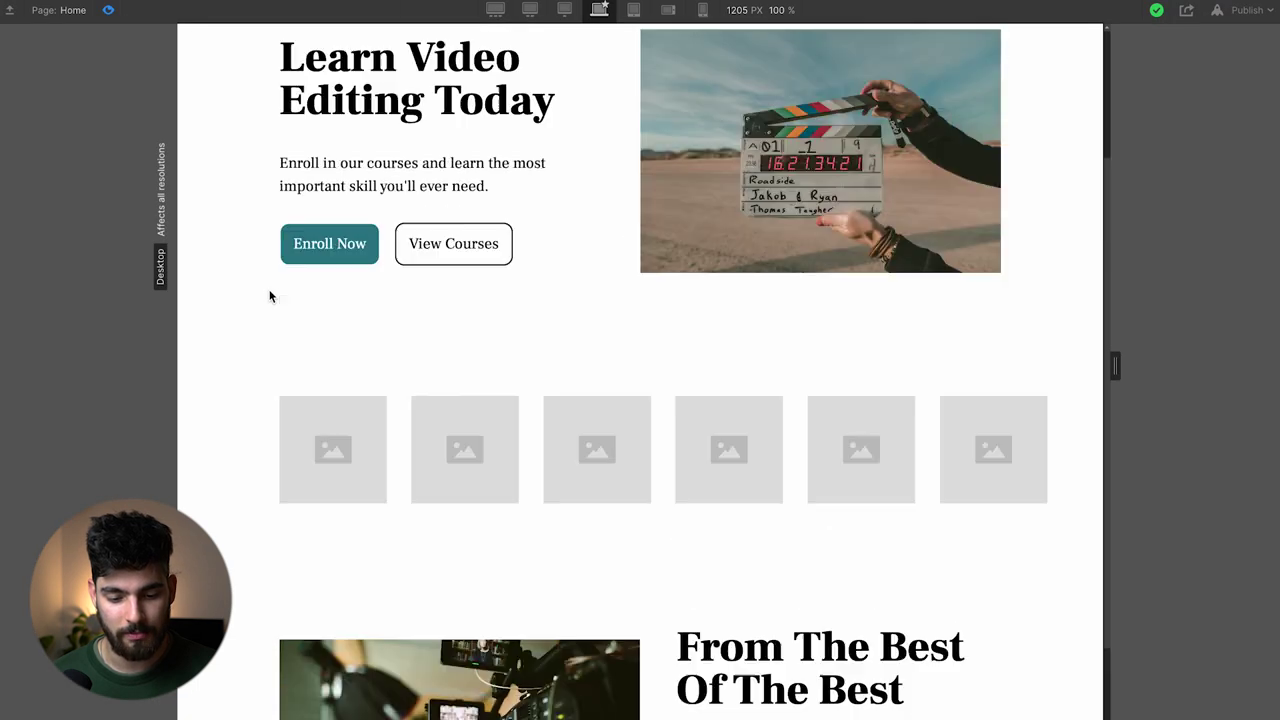
pyautogui.click(110, 12)
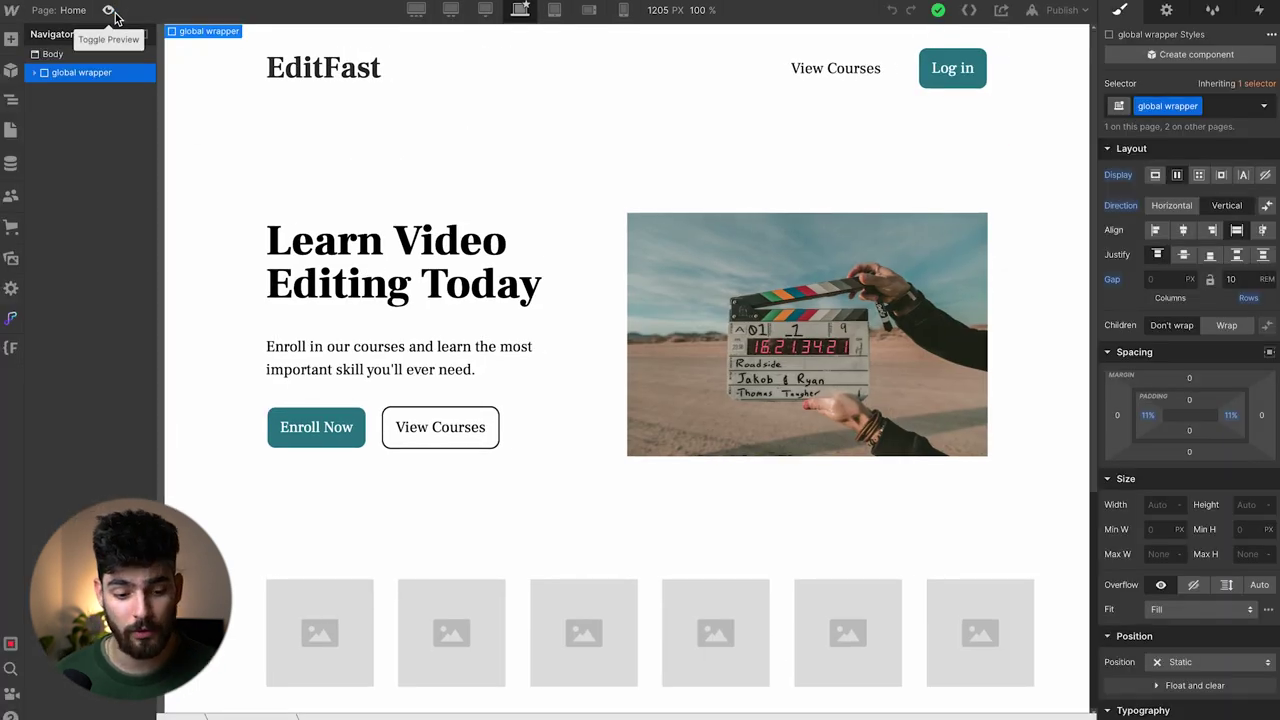
pyautogui.scroll(-4, 320, 375)
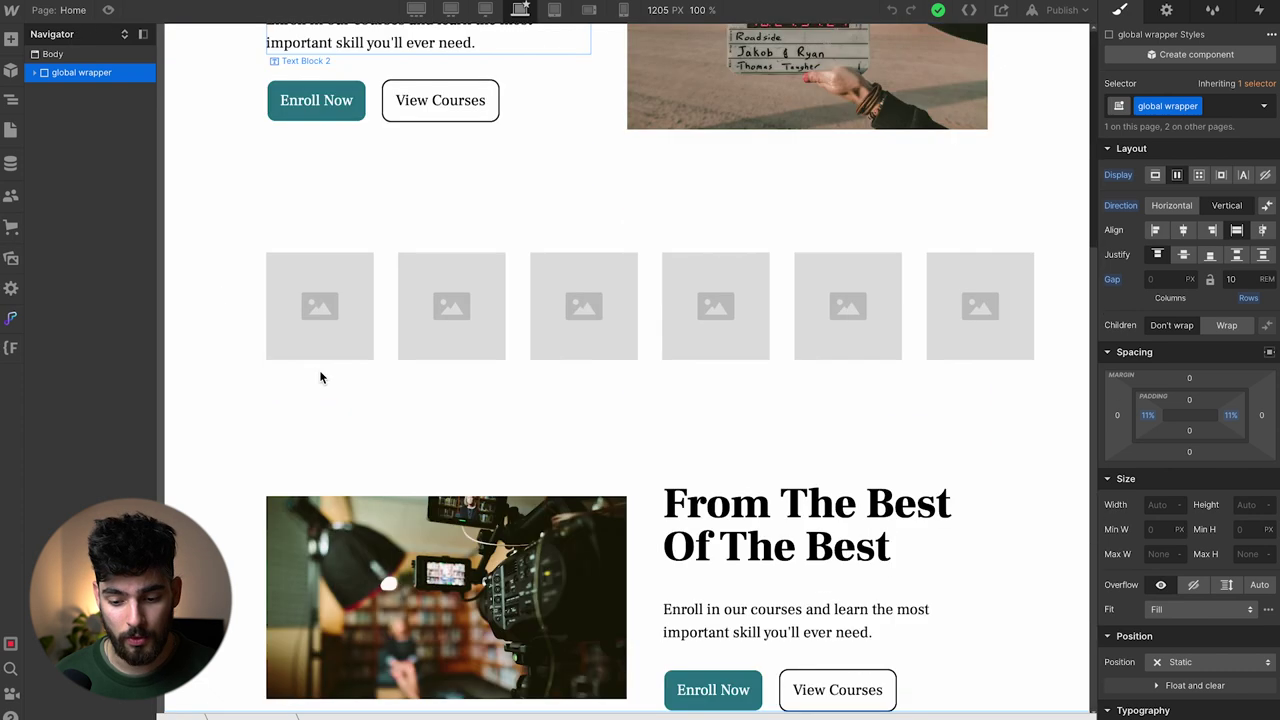
pyautogui.scroll(4, 320, 377)
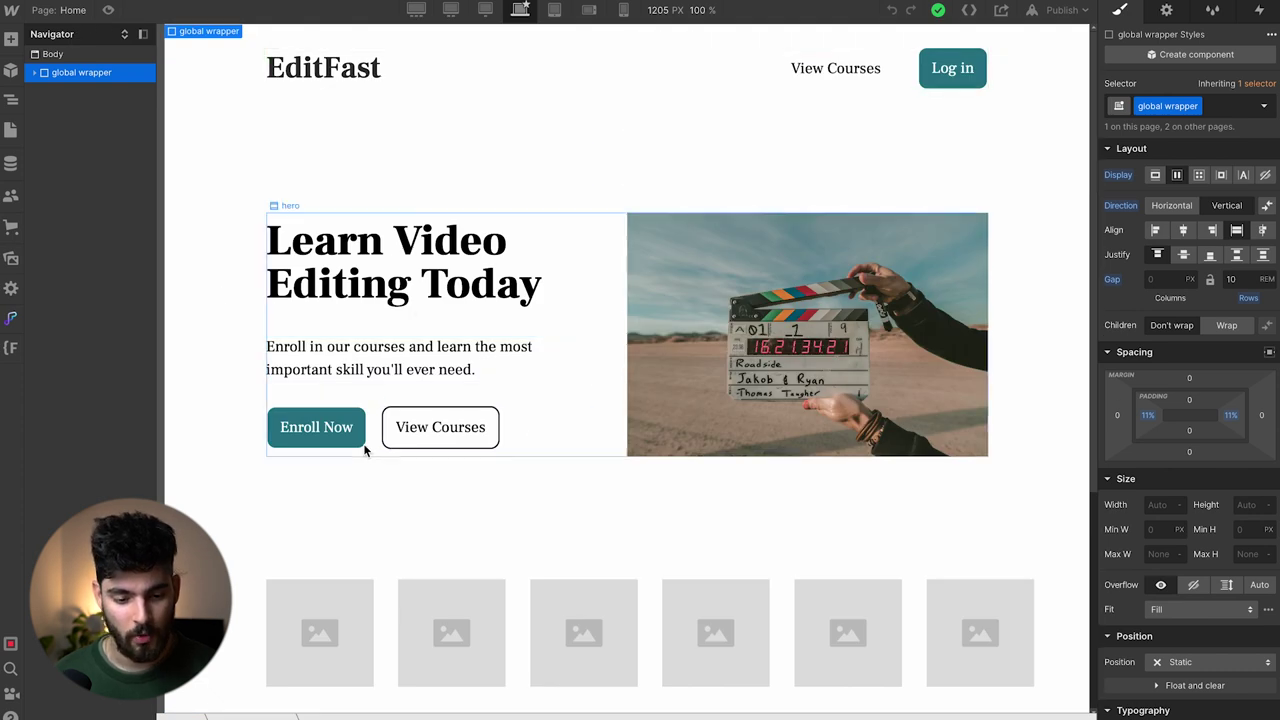
pyautogui.click(311, 439)
pyautogui.click(932, 72)
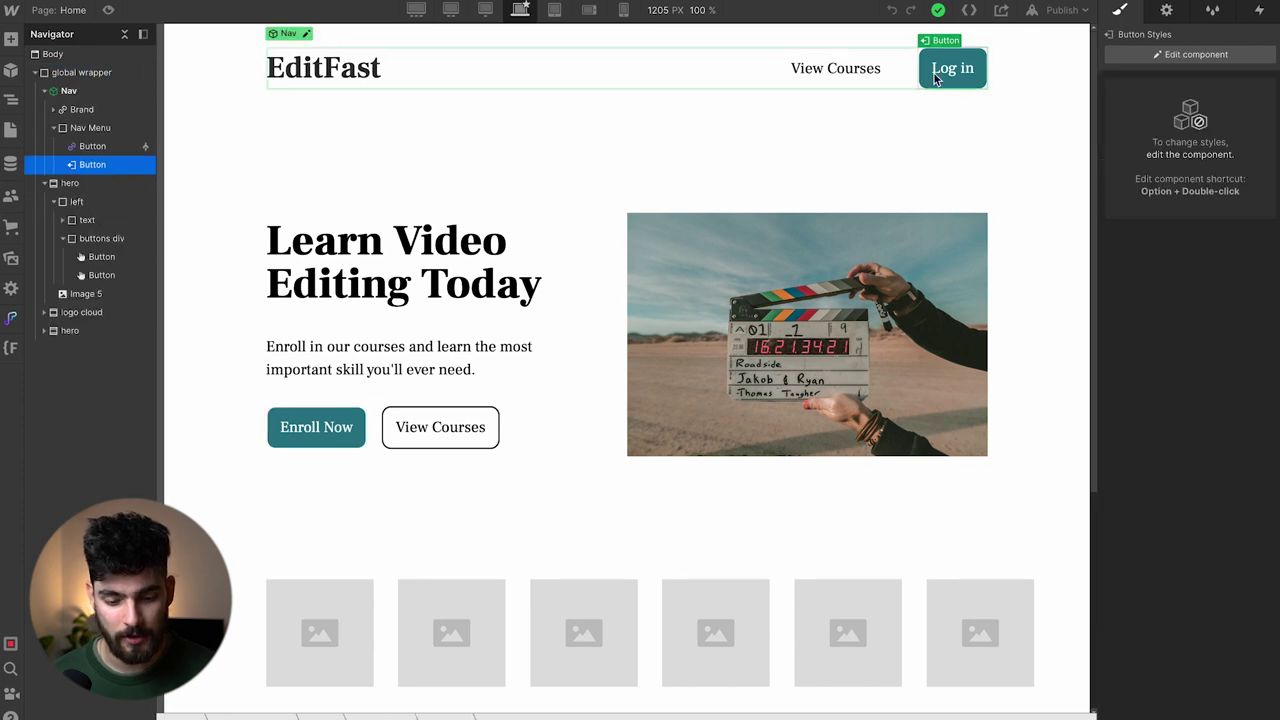
pyautogui.click(474, 431)
pyautogui.click(826, 69)
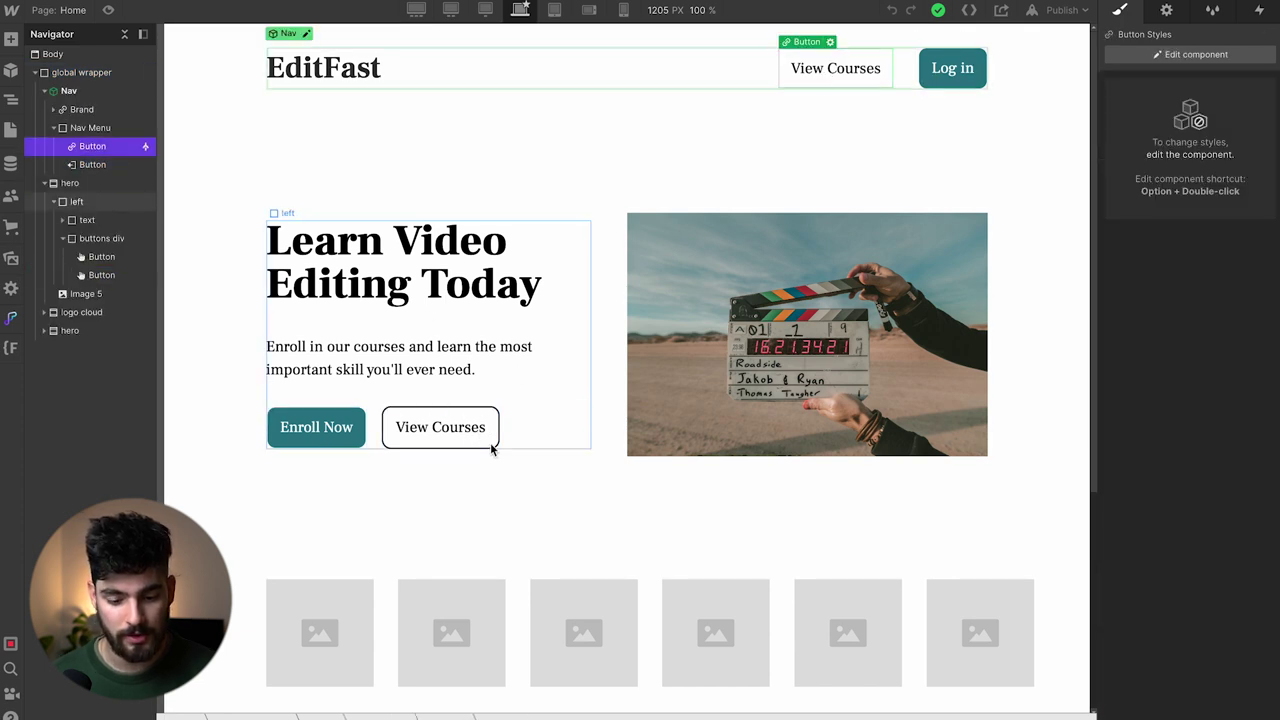
pyautogui.scroll(-3, 530, 530)
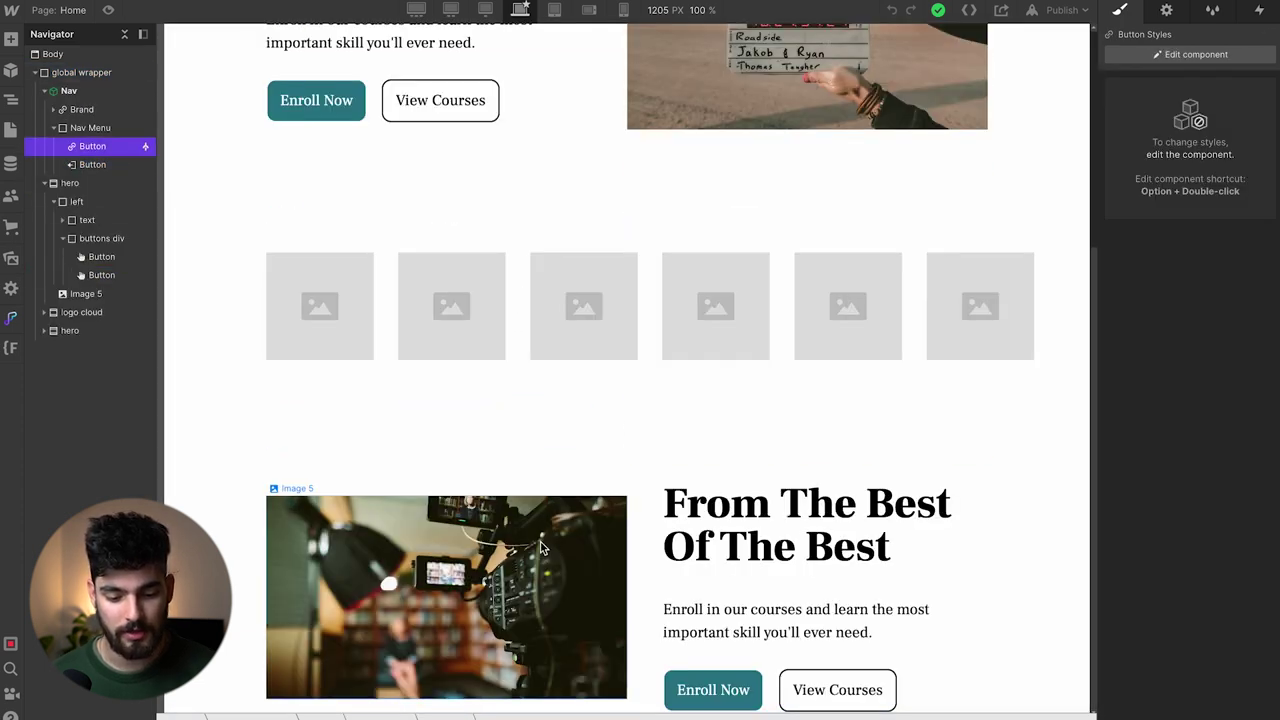
pyautogui.click(541, 548)
pyautogui.scroll(3, 541, 548)
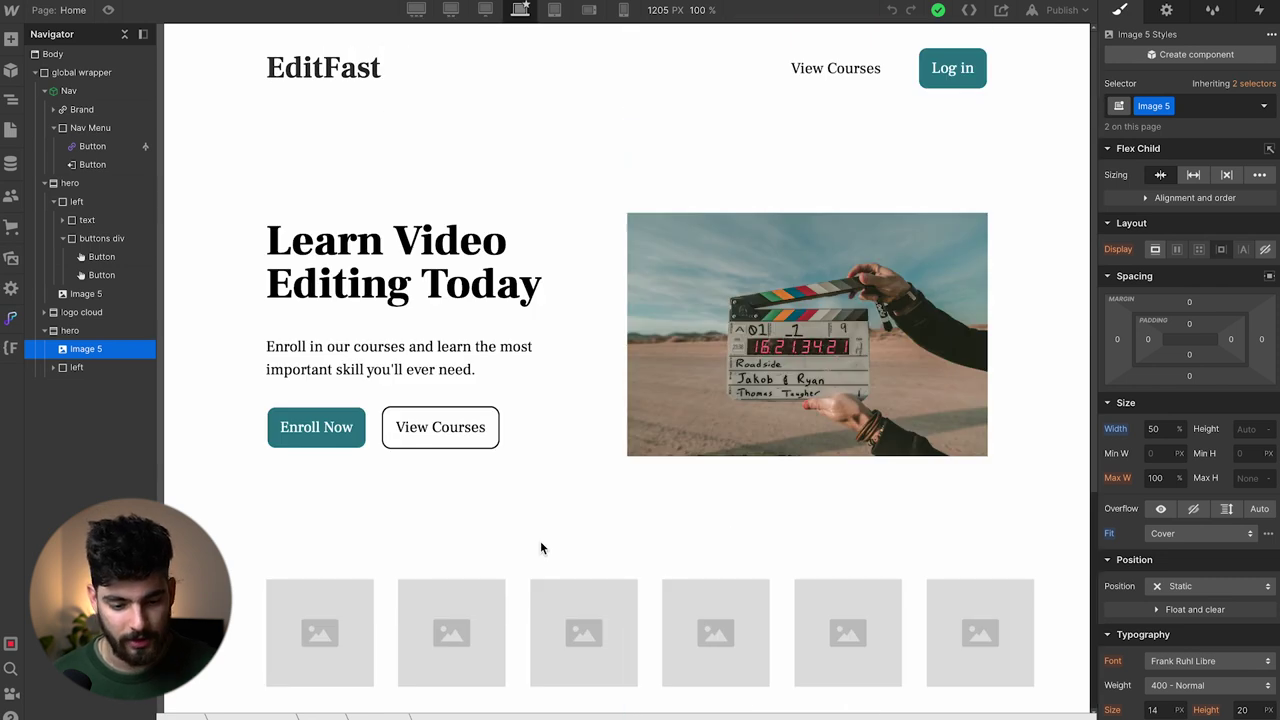
pyautogui.click(58, 10)
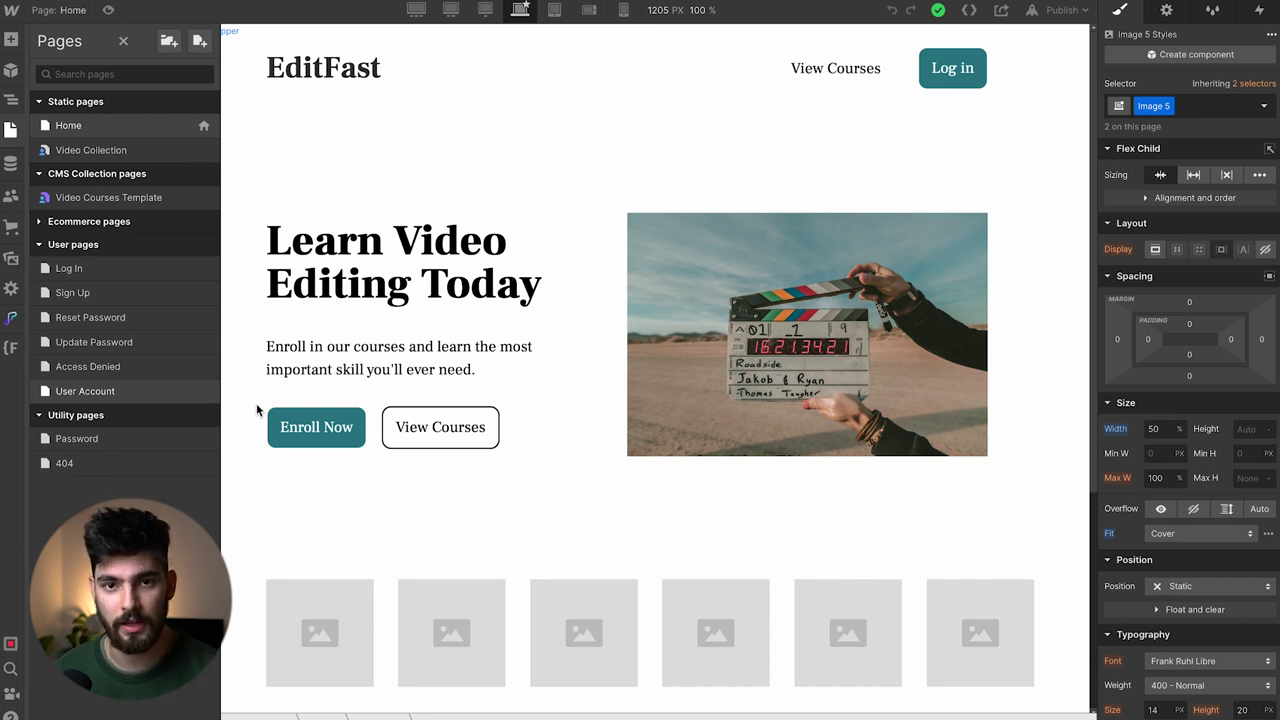
# Show the EditFast element tree, select the page wrapper, and bring up the Publish destinations.
pyautogui.press('z')
pyautogui.click(207, 129)
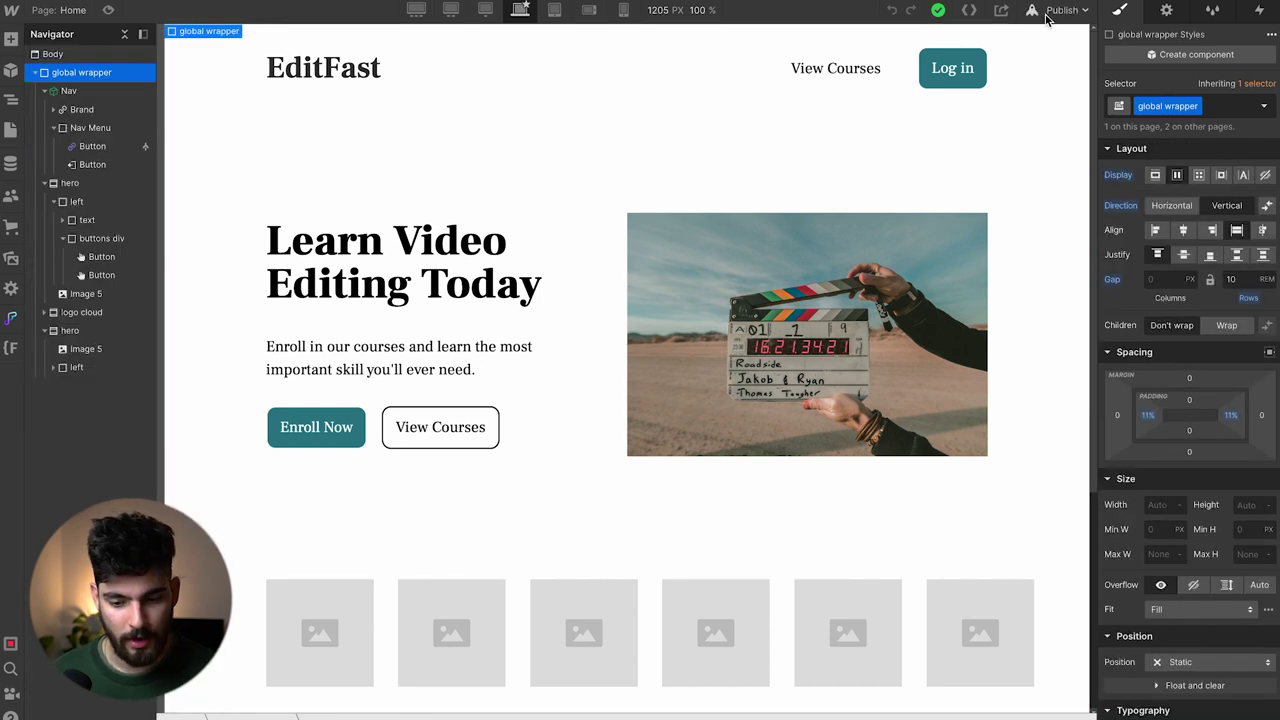
pyautogui.click(1060, 10)
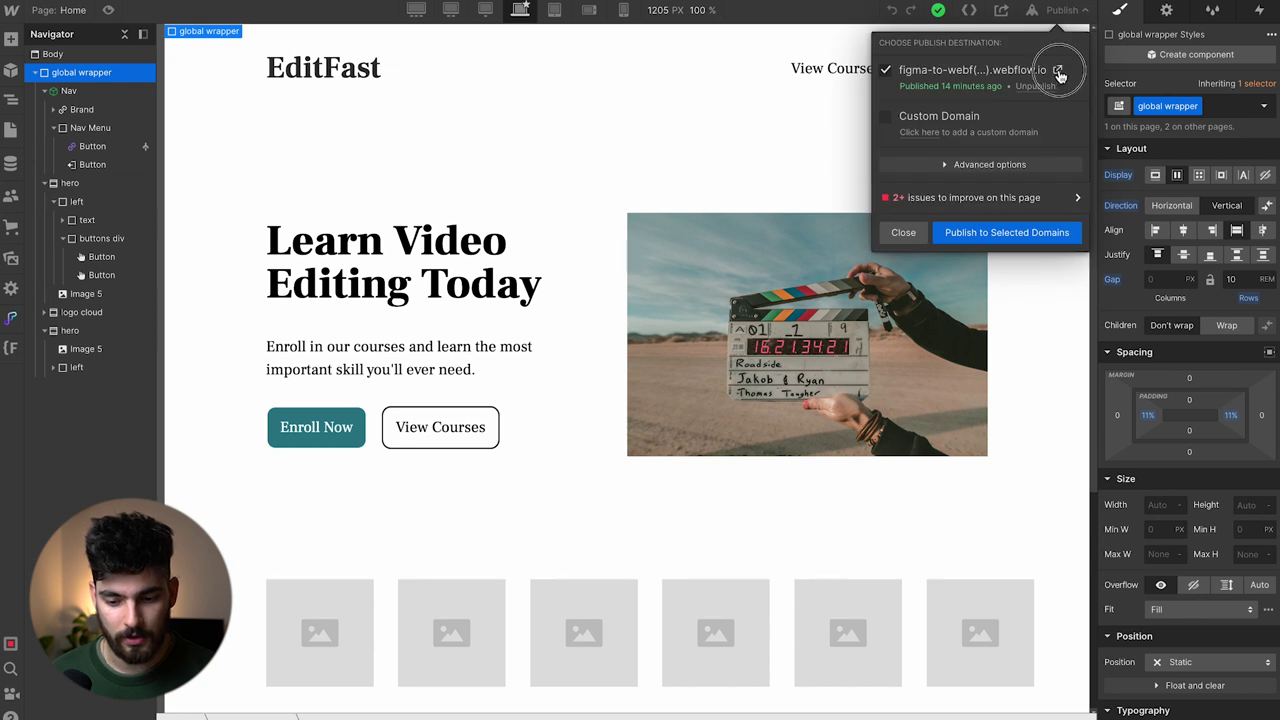
# Open the published EditFast live site on its webflow.io domain.
pyautogui.click(1057, 69)
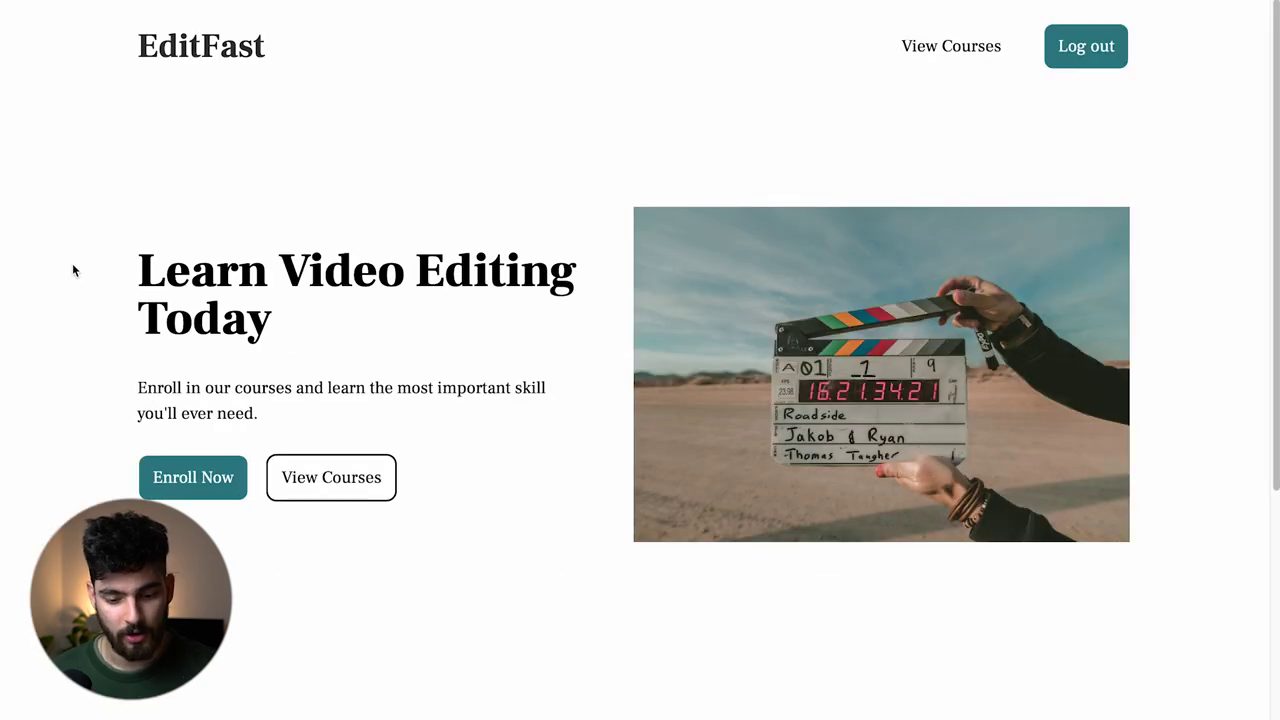
pyautogui.scroll(-2, 72, 263)
pyautogui.scroll(2, 72, 263)
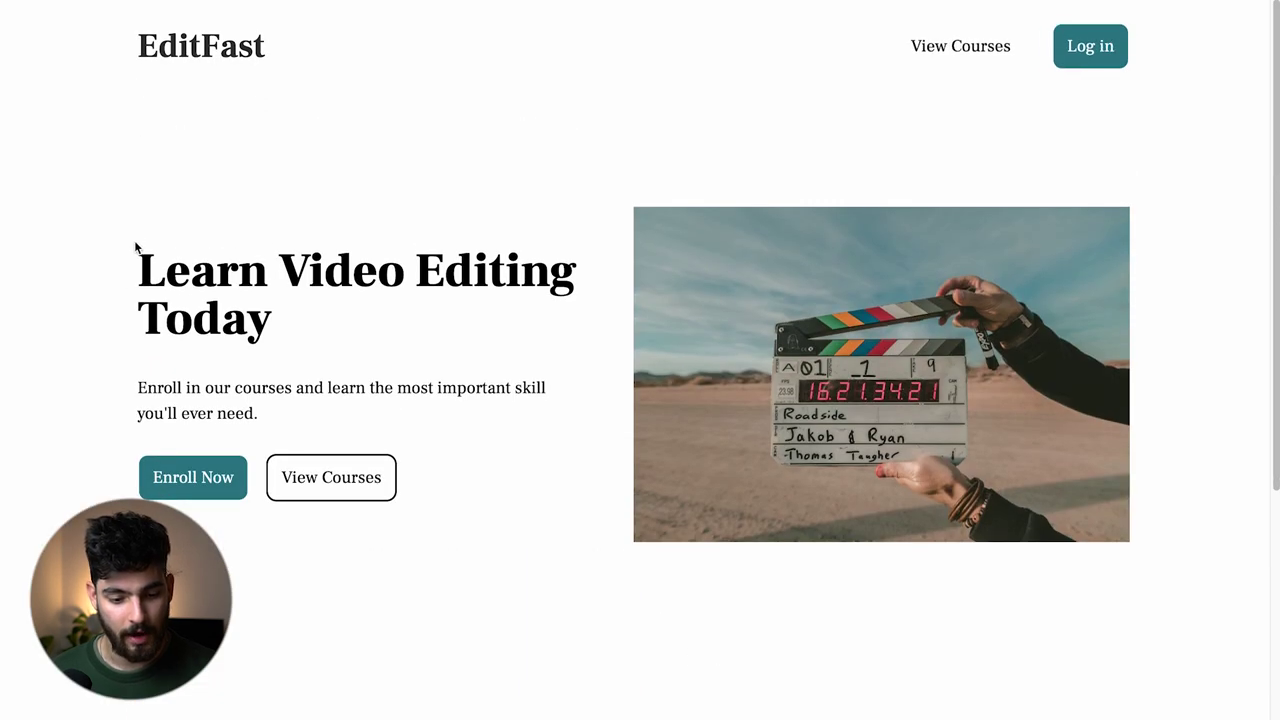
# Log in as a member with the autofilled credentials, after glancing at the Sign Up form.
pyautogui.click(318, 502)
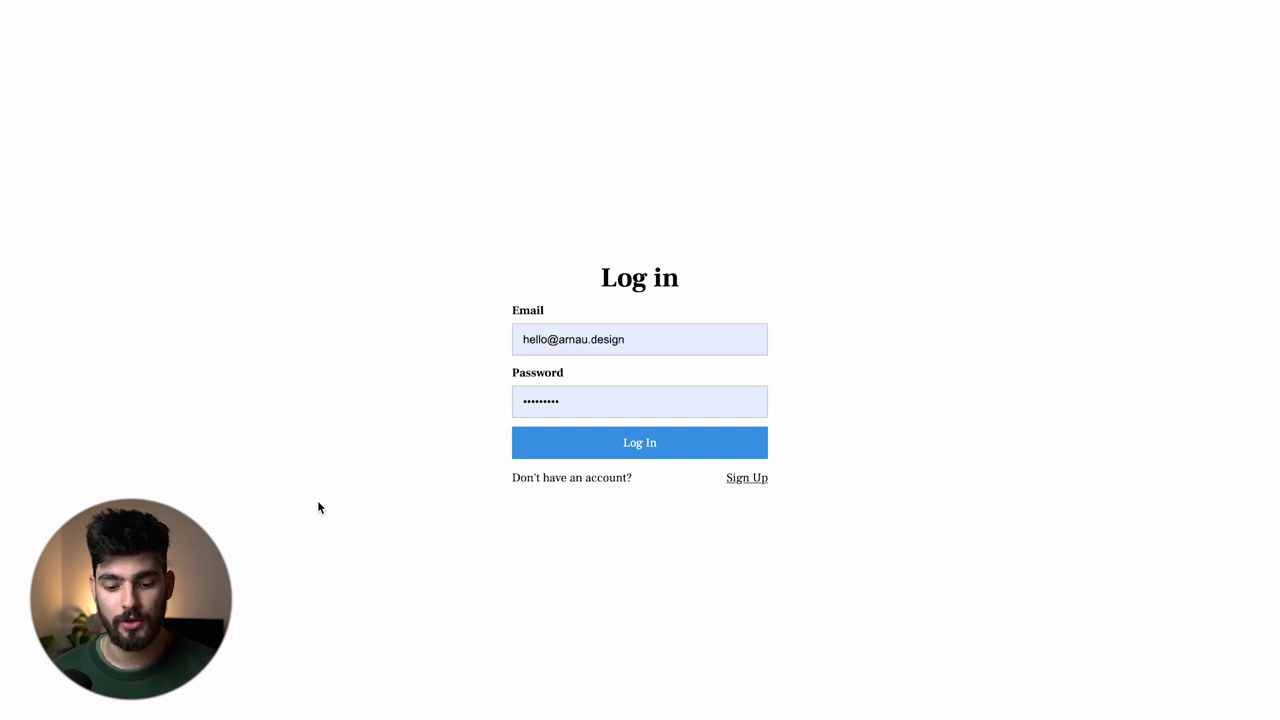
pyautogui.click(747, 480)
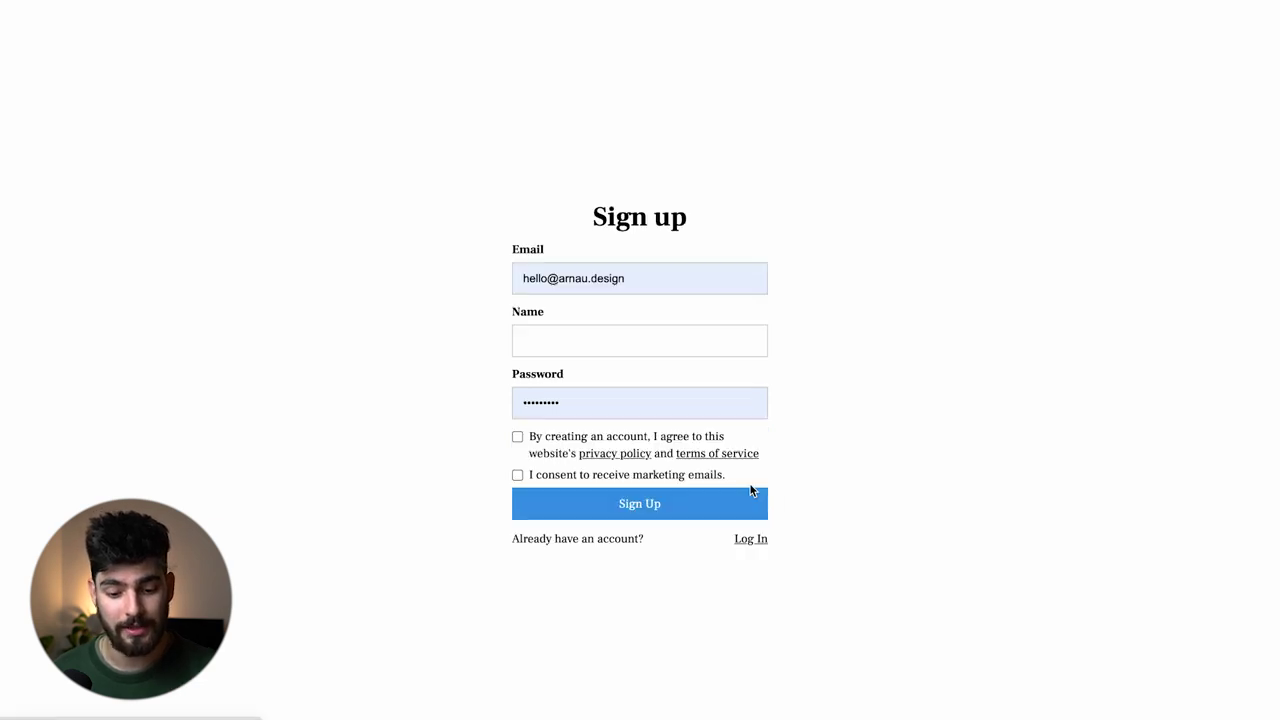
pyautogui.click(748, 540)
pyautogui.click(634, 443)
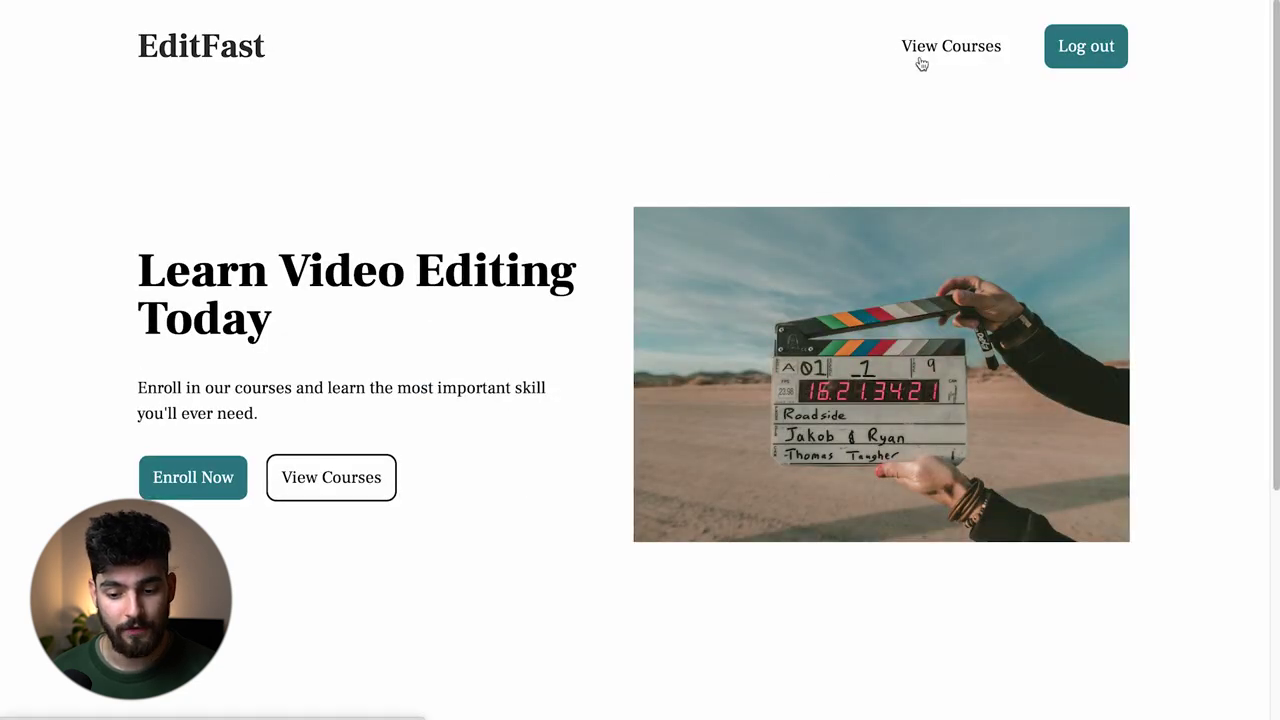
pyautogui.click(921, 60)
# Play the Saepe Aut Nam Quasi course video starting from 01:32.
pyautogui.scroll(-4, 863, 374)
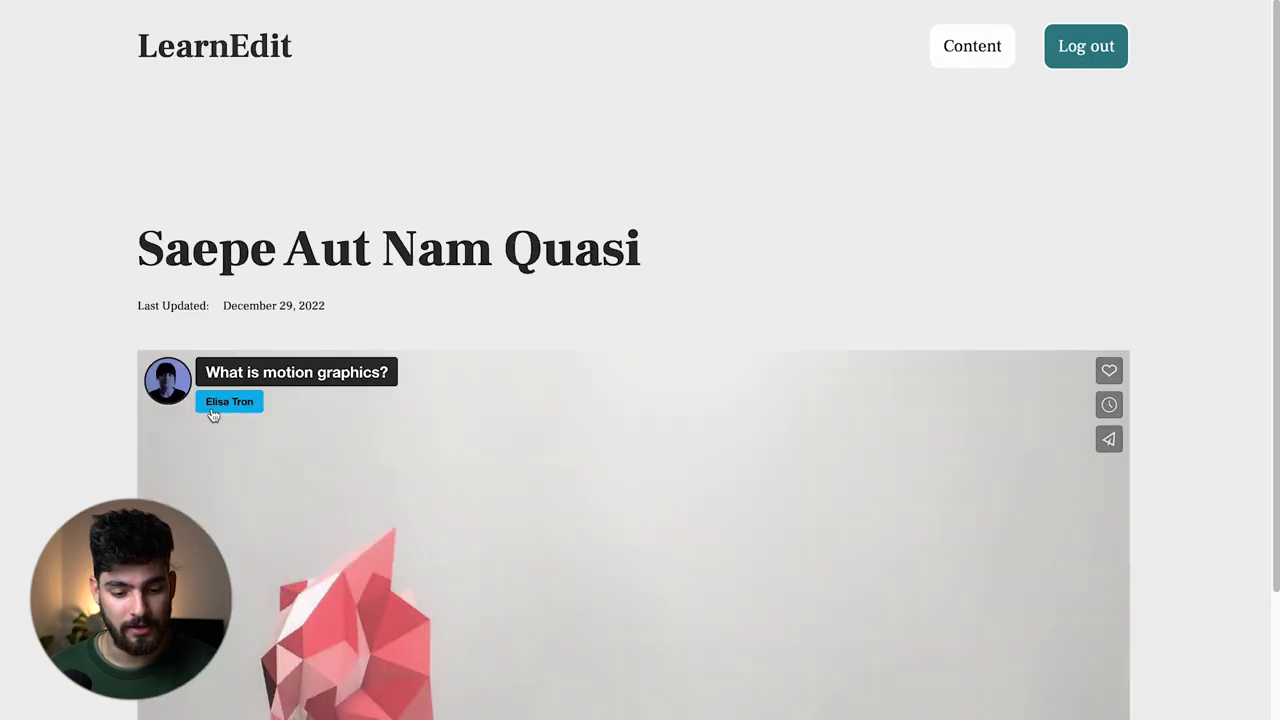
pyautogui.scroll(-2, 113, 428)
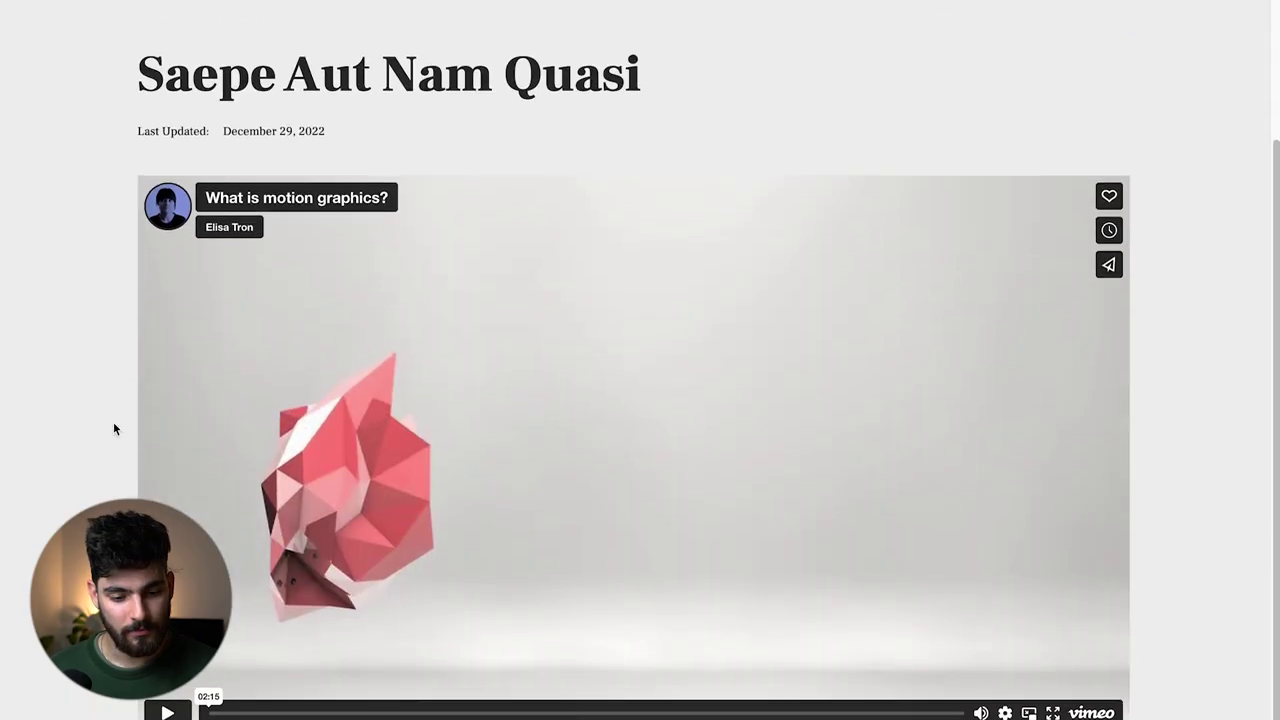
pyautogui.scroll(2, 113, 428)
pyautogui.scroll(-2, 113, 428)
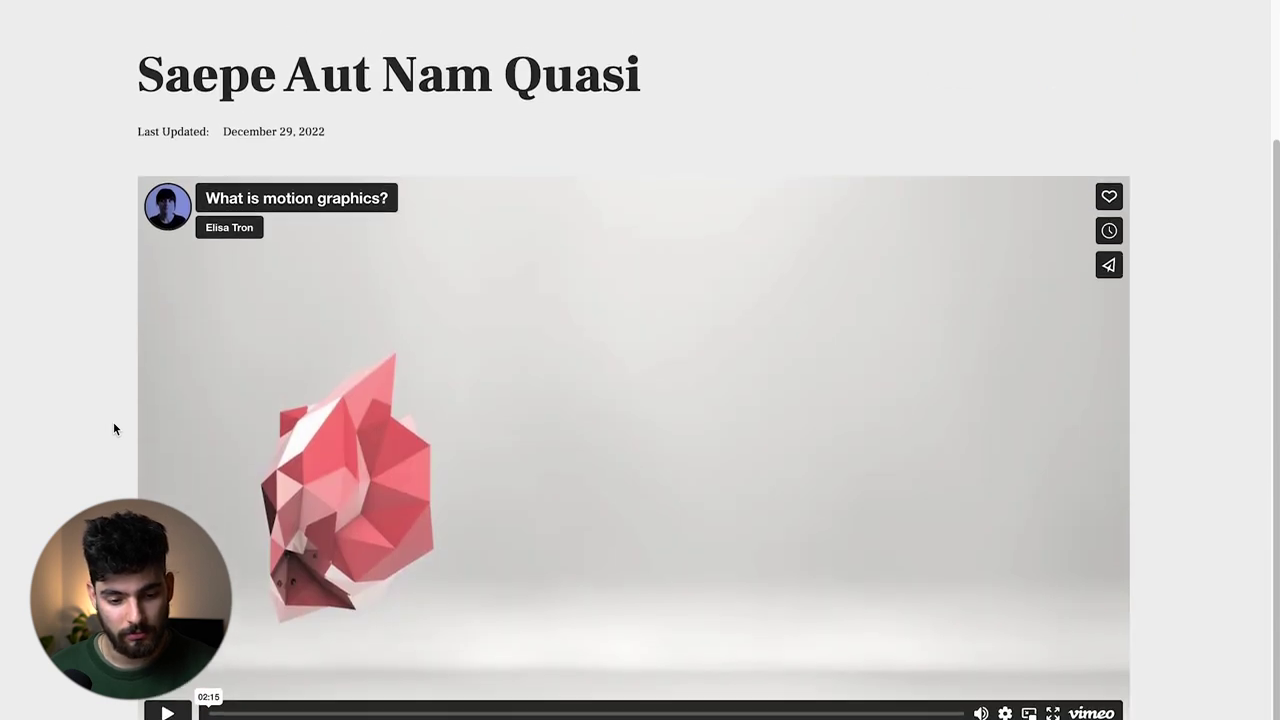
pyautogui.scroll(2, 114, 428)
pyautogui.scroll(-2, 114, 428)
pyautogui.scroll(1, 114, 428)
pyautogui.scroll(-1, 160, 450)
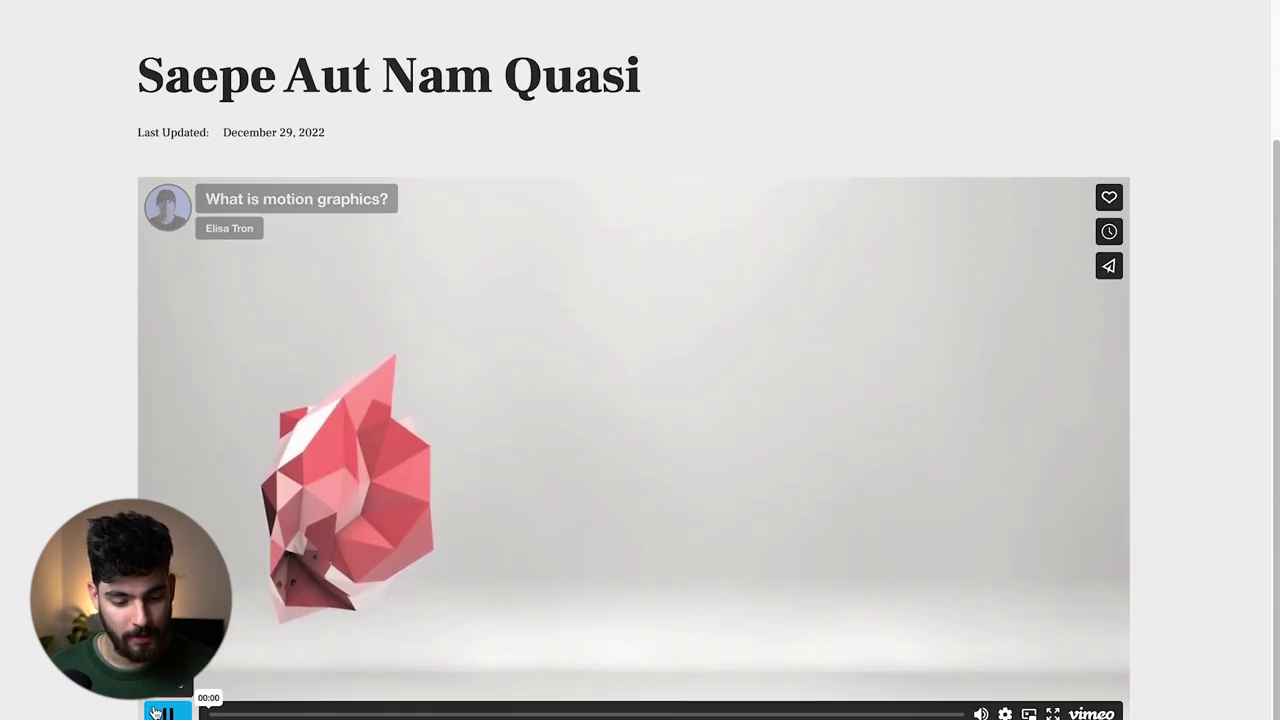
pyautogui.click(725, 711)
pyautogui.press('space')
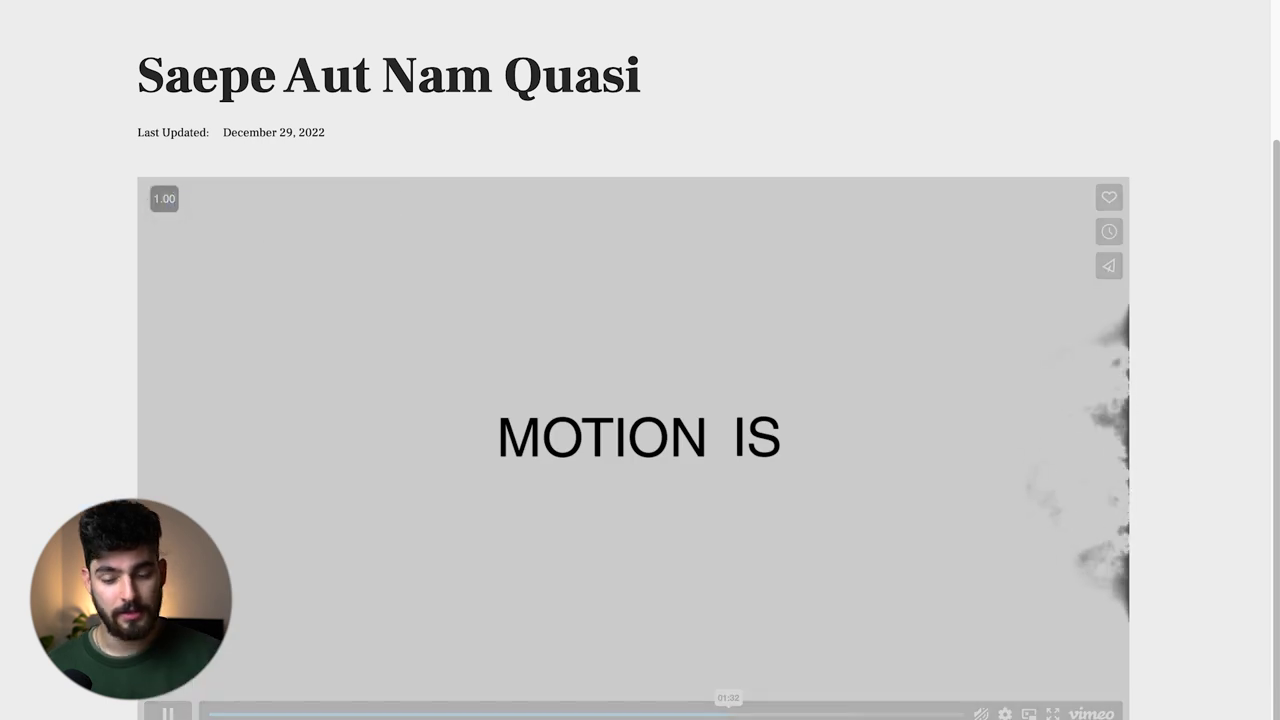
# Return to the EditFast home page using the site logo.
pyautogui.scroll(2, 140, 250)
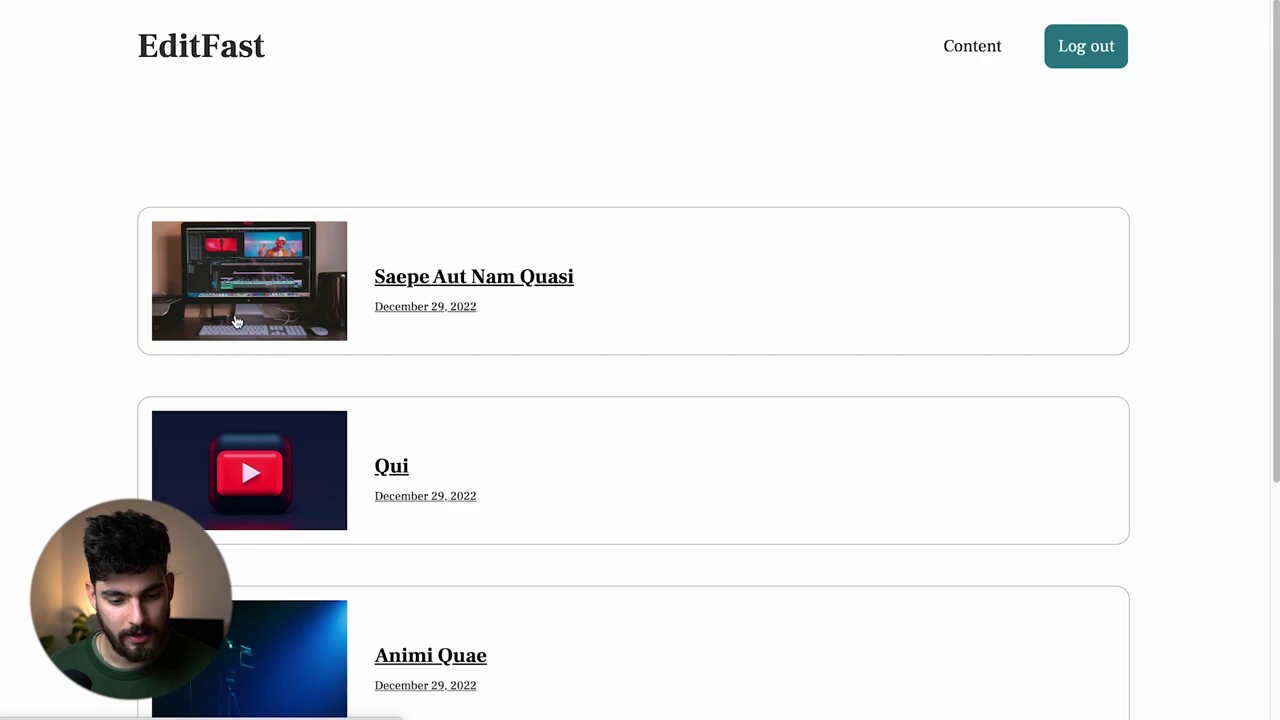
pyautogui.scroll(-4, 238, 325)
pyautogui.scroll(4, 238, 325)
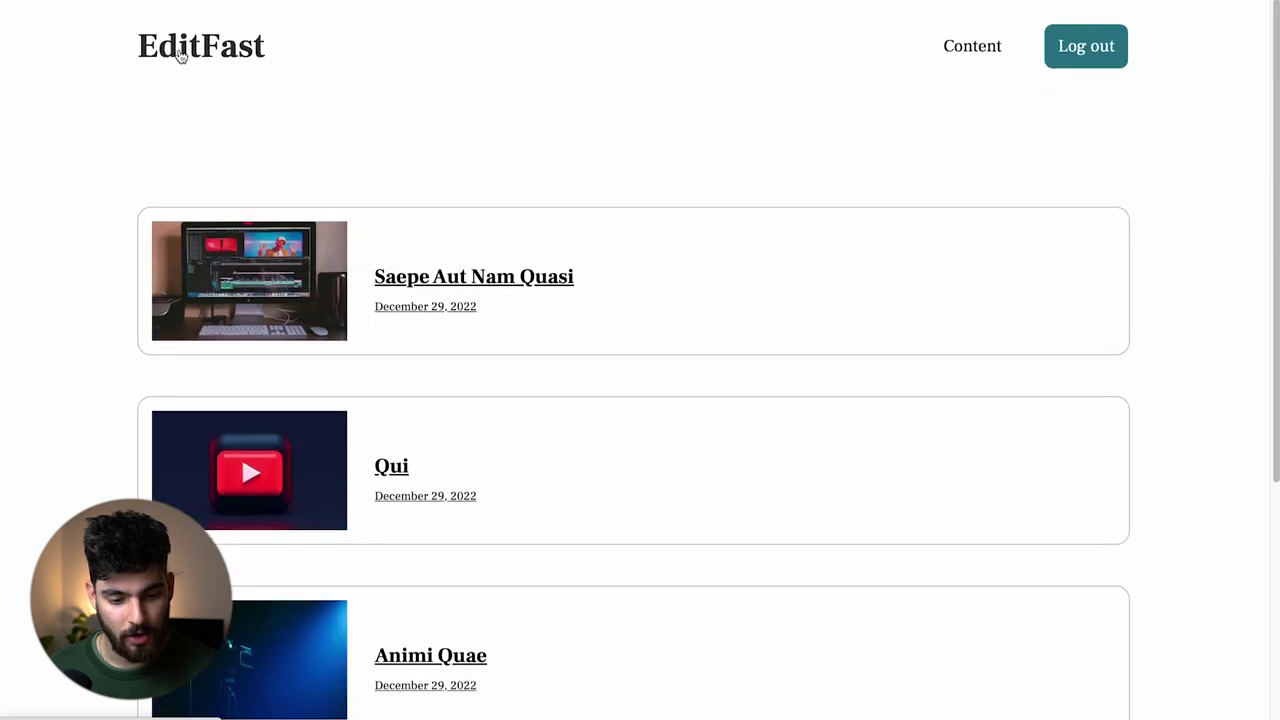
pyautogui.click(181, 52)
pyautogui.scroll(-3, 148, 390)
pyautogui.scroll(3, 148, 390)
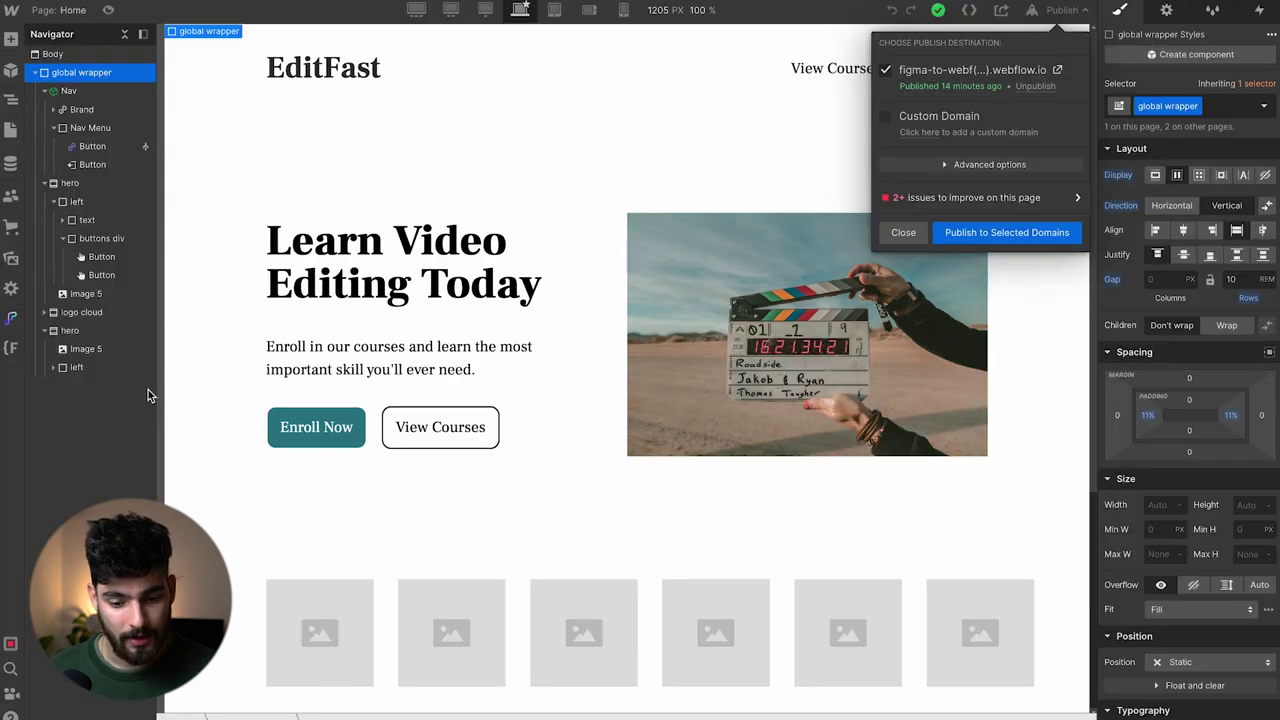
# Dismiss the Publish options and select the course Collection List on the Video Collection page.
pyautogui.press('Escape')
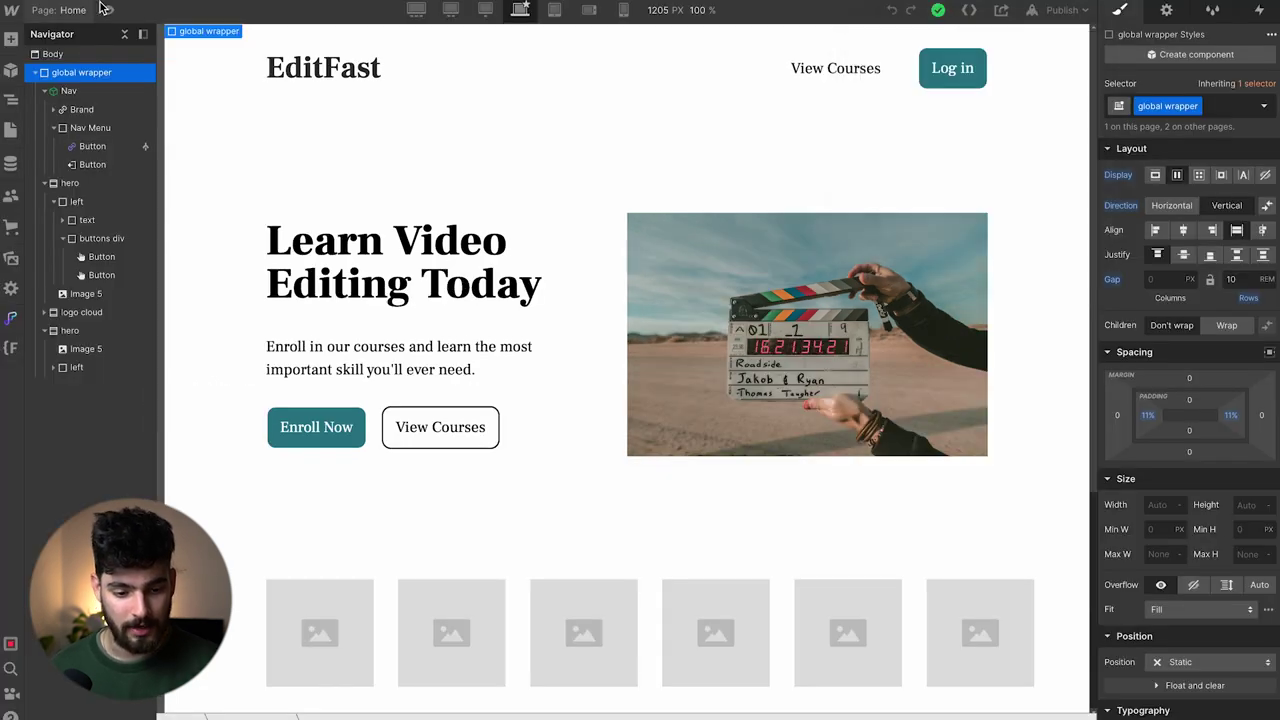
pyautogui.scroll(-1, 471, 180)
pyautogui.scroll(1, 471, 180)
pyautogui.click(70, 10)
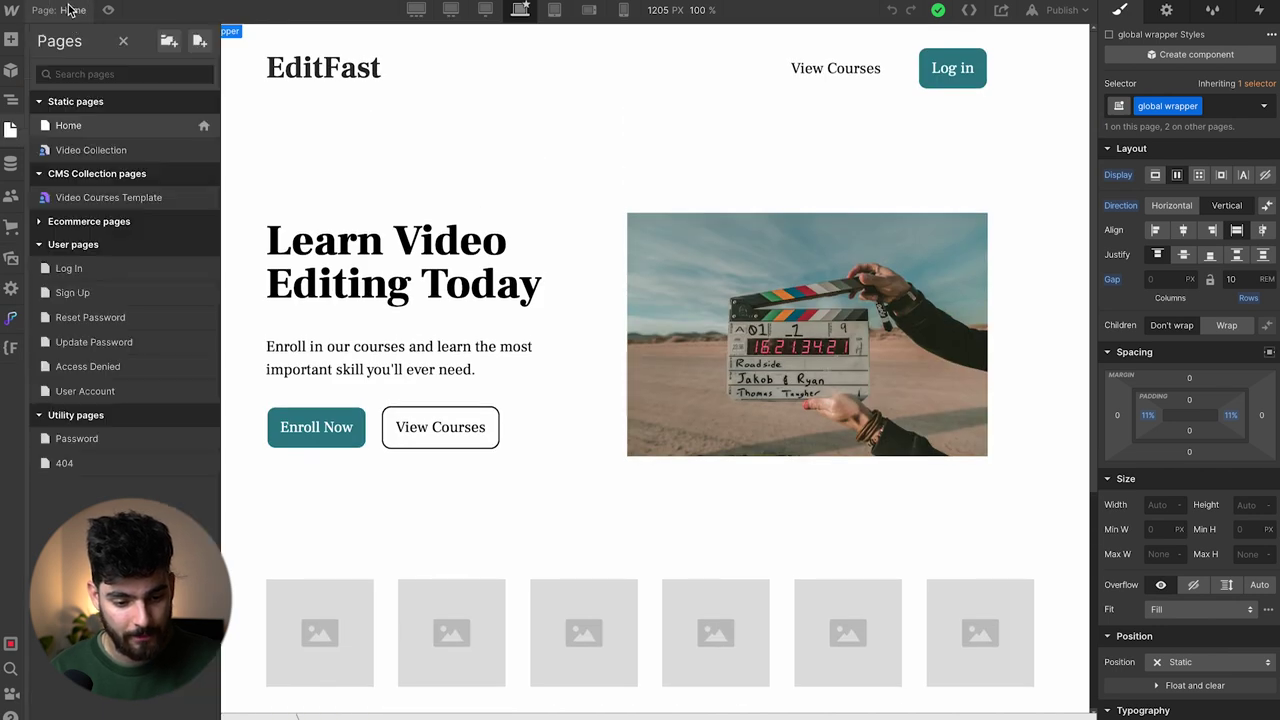
pyautogui.click(78, 150)
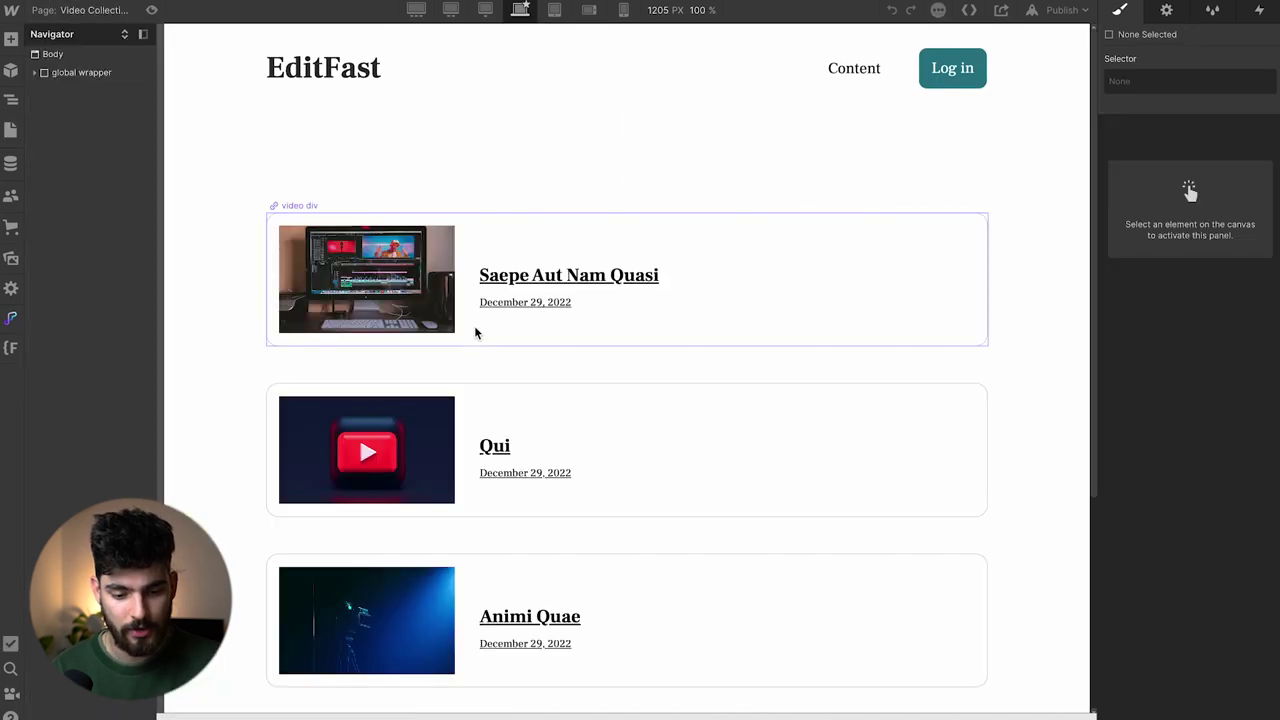
pyautogui.scroll(-3, 474, 331)
pyautogui.scroll(3, 474, 331)
pyautogui.click(455, 360)
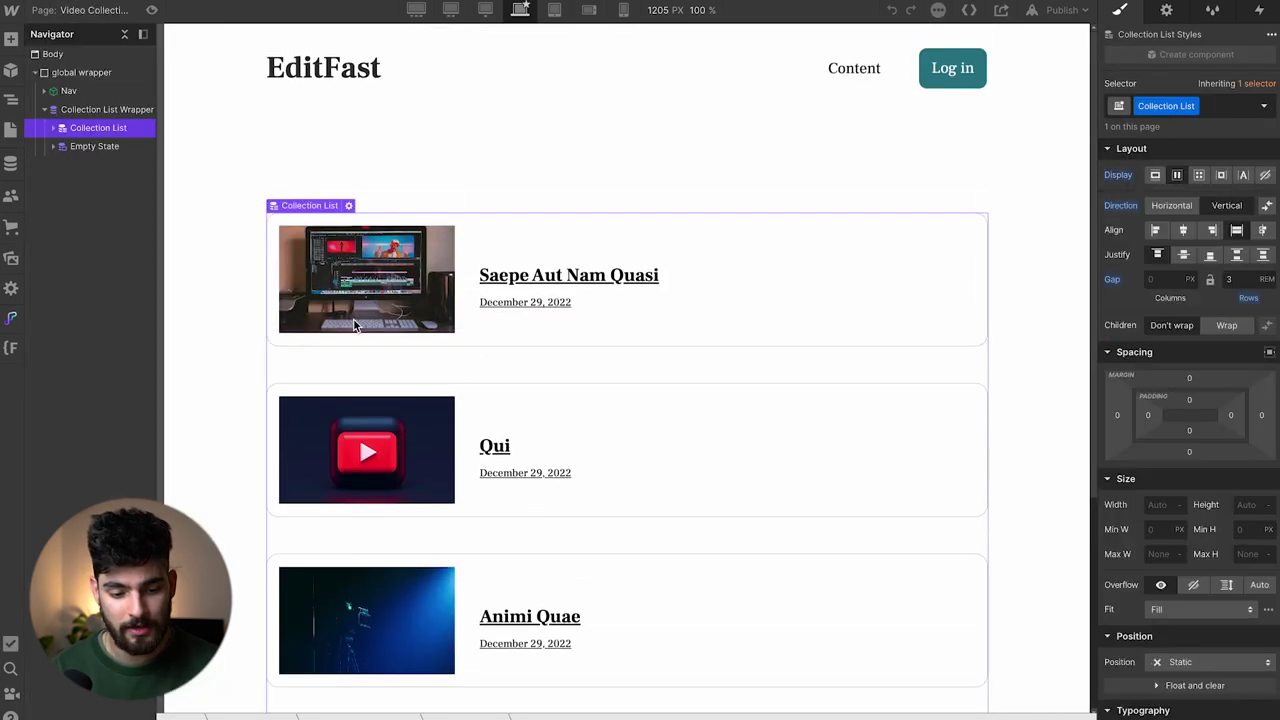
# On the Video Courses Template page, select the course video and show the CMS collections.
pyautogui.click(78, 10)
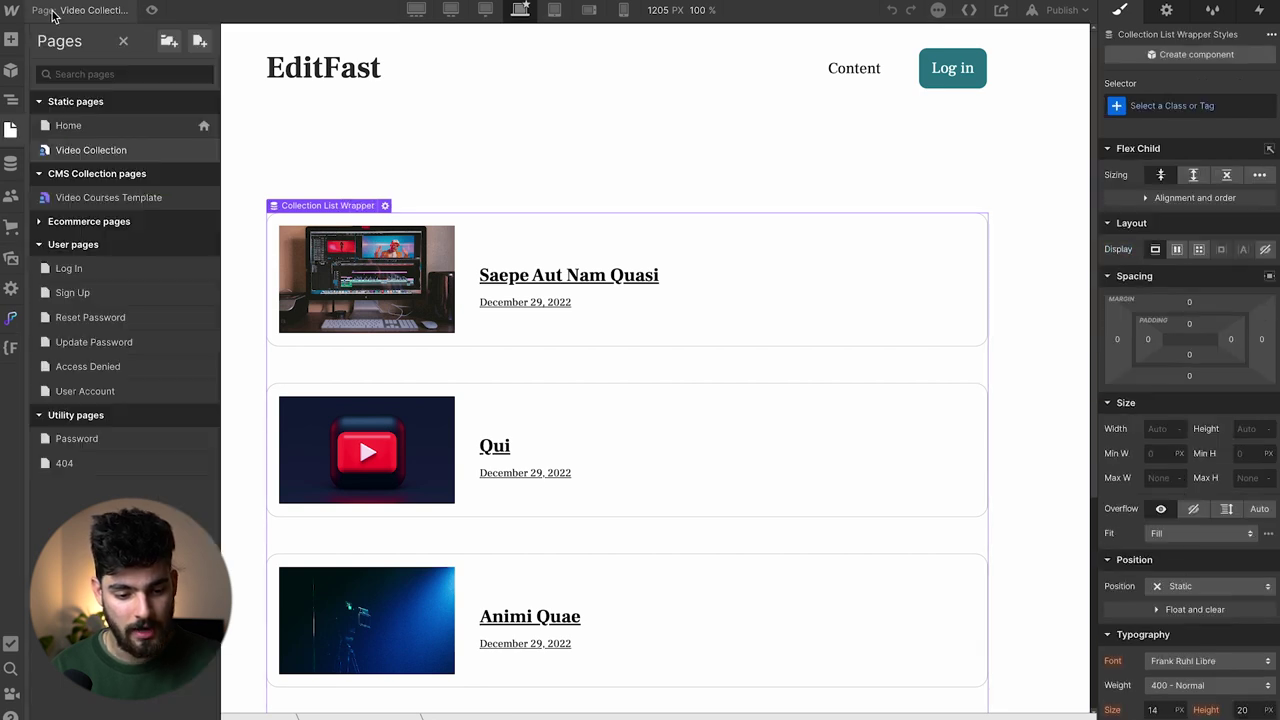
pyautogui.click(91, 199)
pyautogui.scroll(-1, 530, 395)
pyautogui.click(521, 413)
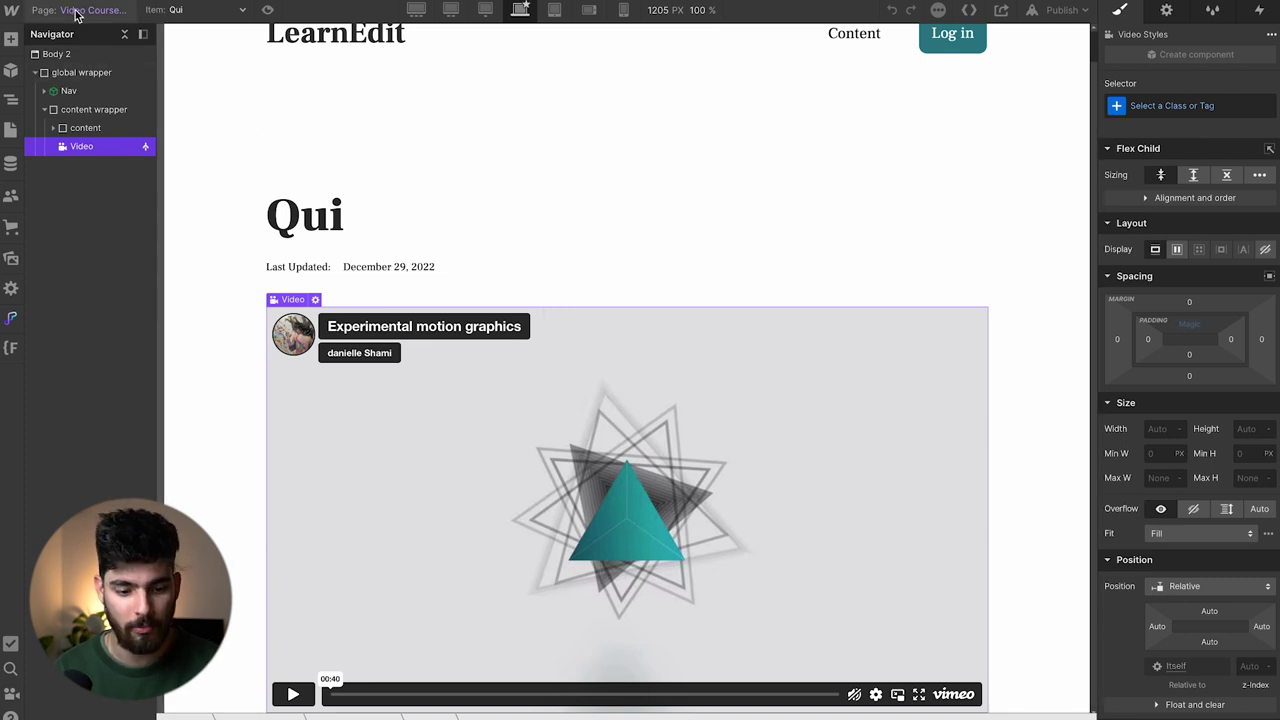
pyautogui.click(12, 167)
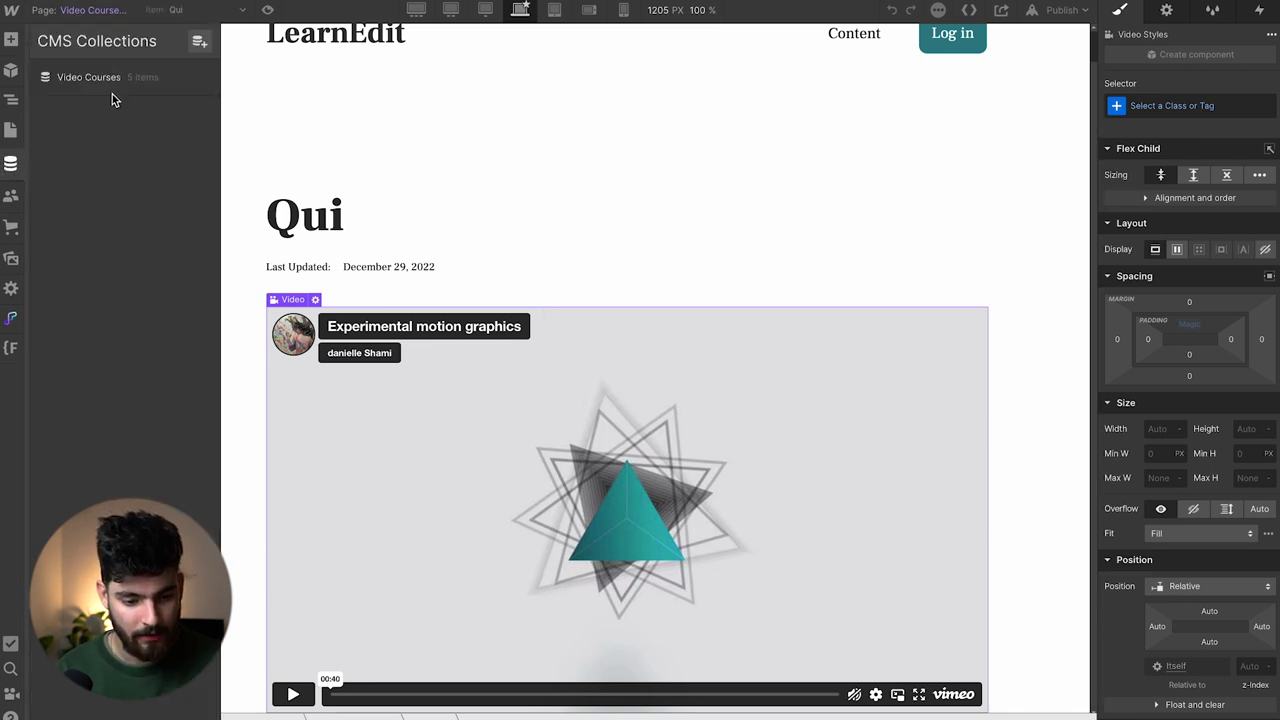
# Review the Video Courses items: Saepe Aut Nam Quasi, Qui, Animi Quae, Ipsa, Asperiores Dolorum.
pyautogui.click(140, 82)
pyautogui.click(330, 110)
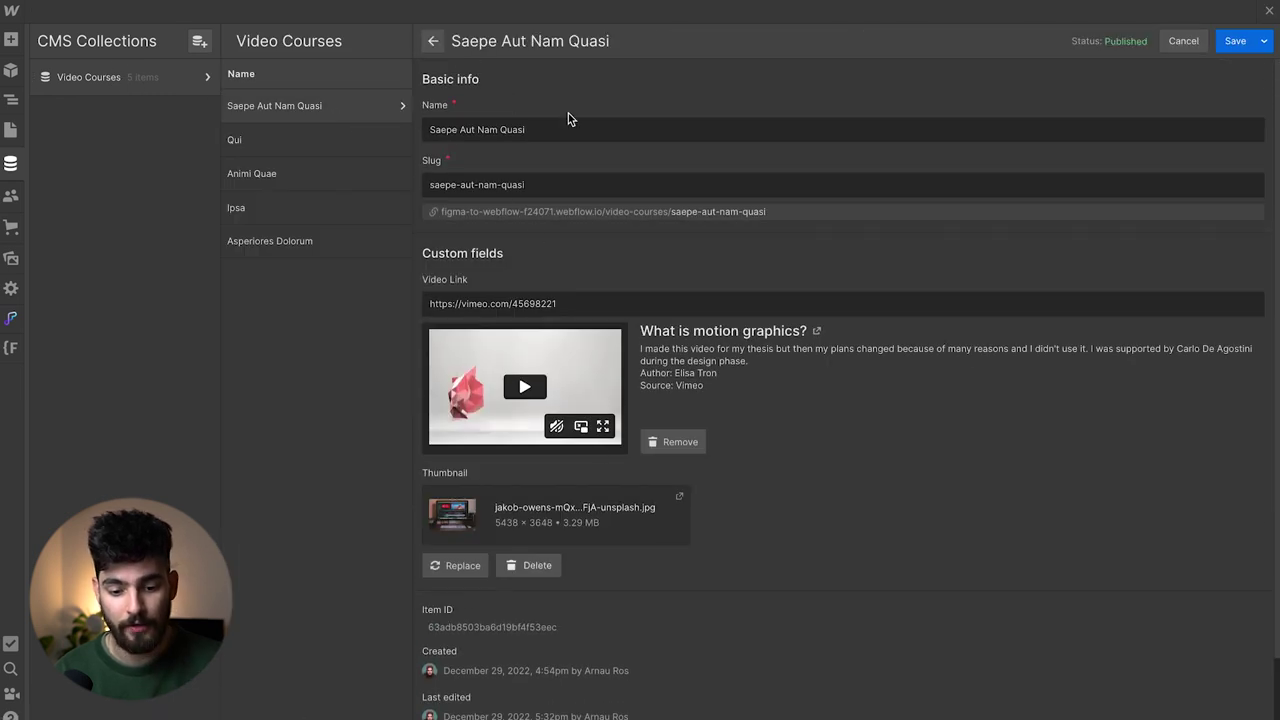
pyautogui.scroll(-3, 535, 354)
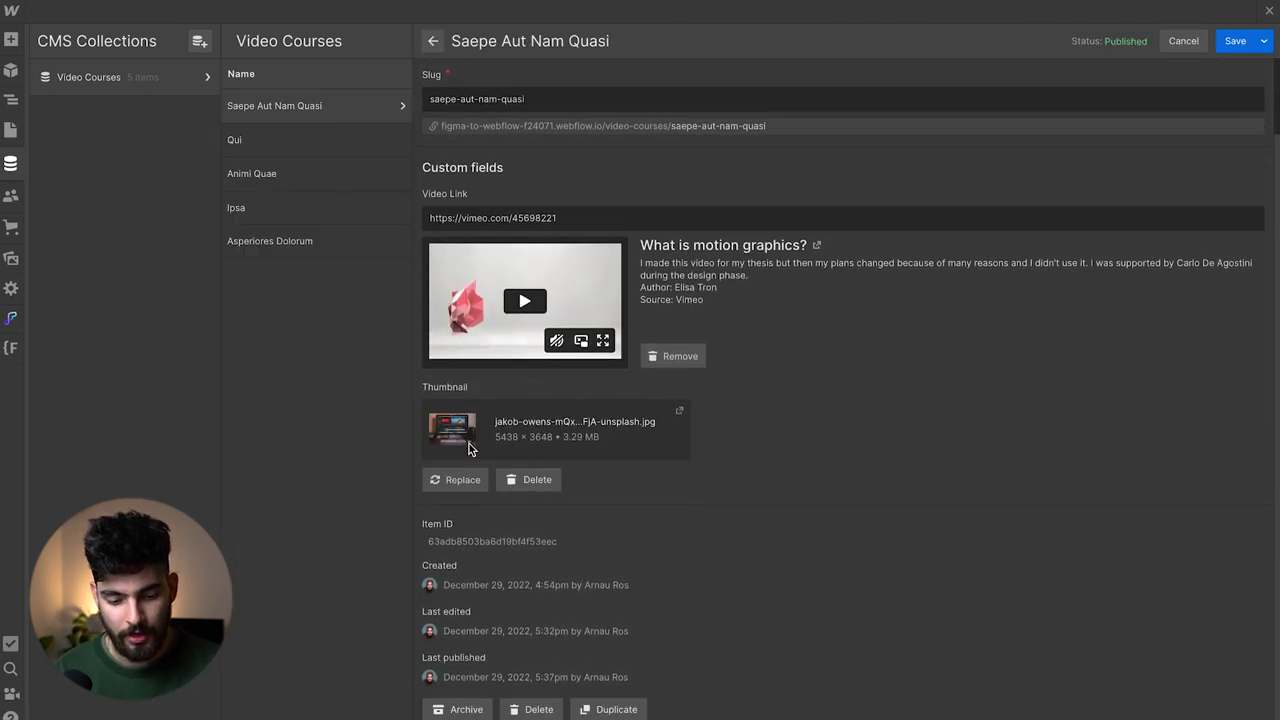
pyautogui.scroll(3, 463, 442)
pyautogui.click(327, 140)
pyautogui.click(323, 173)
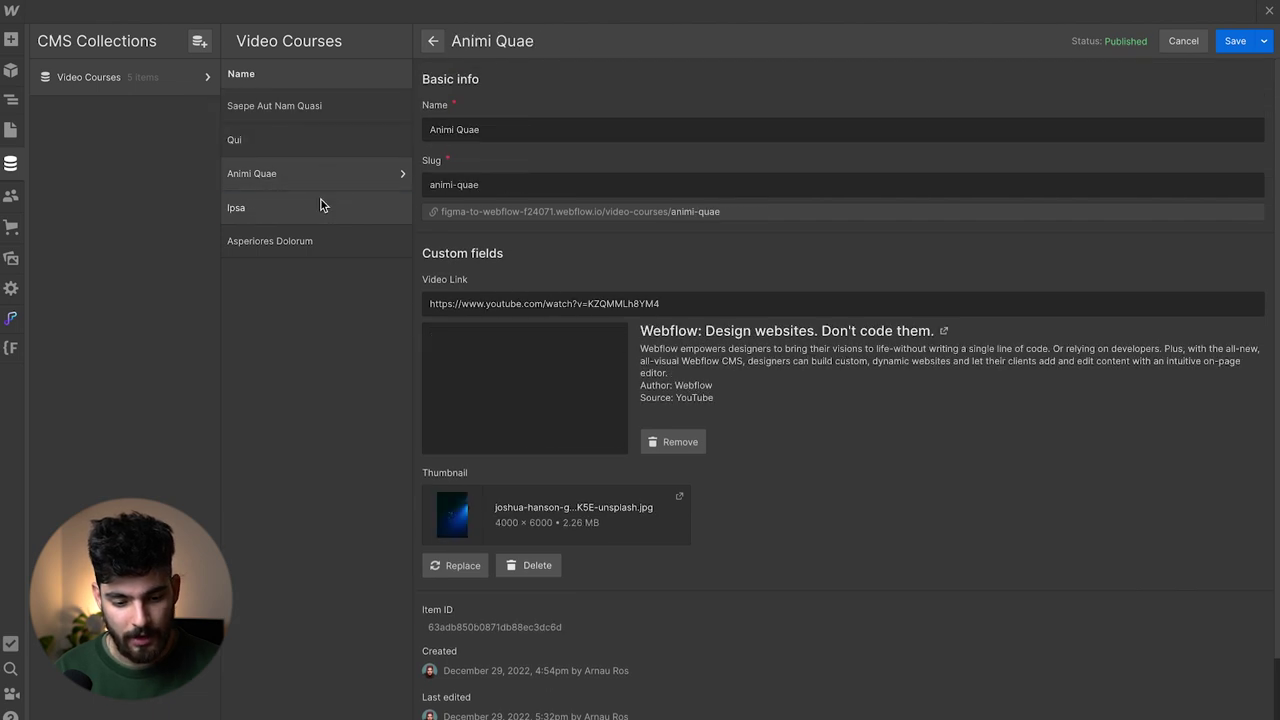
pyautogui.click(321, 205)
pyautogui.click(317, 241)
# Close and reopen the collection items, then bring up the site's Users section.
pyautogui.click(143, 82)
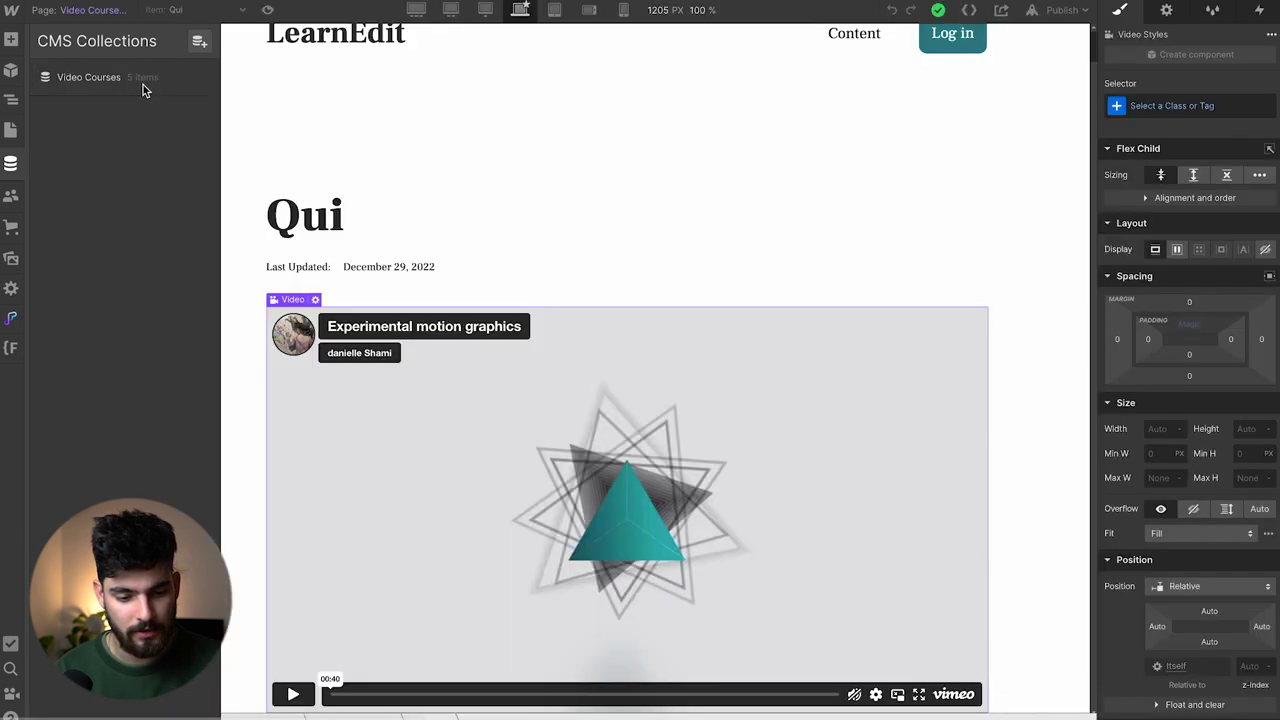
pyautogui.click(138, 83)
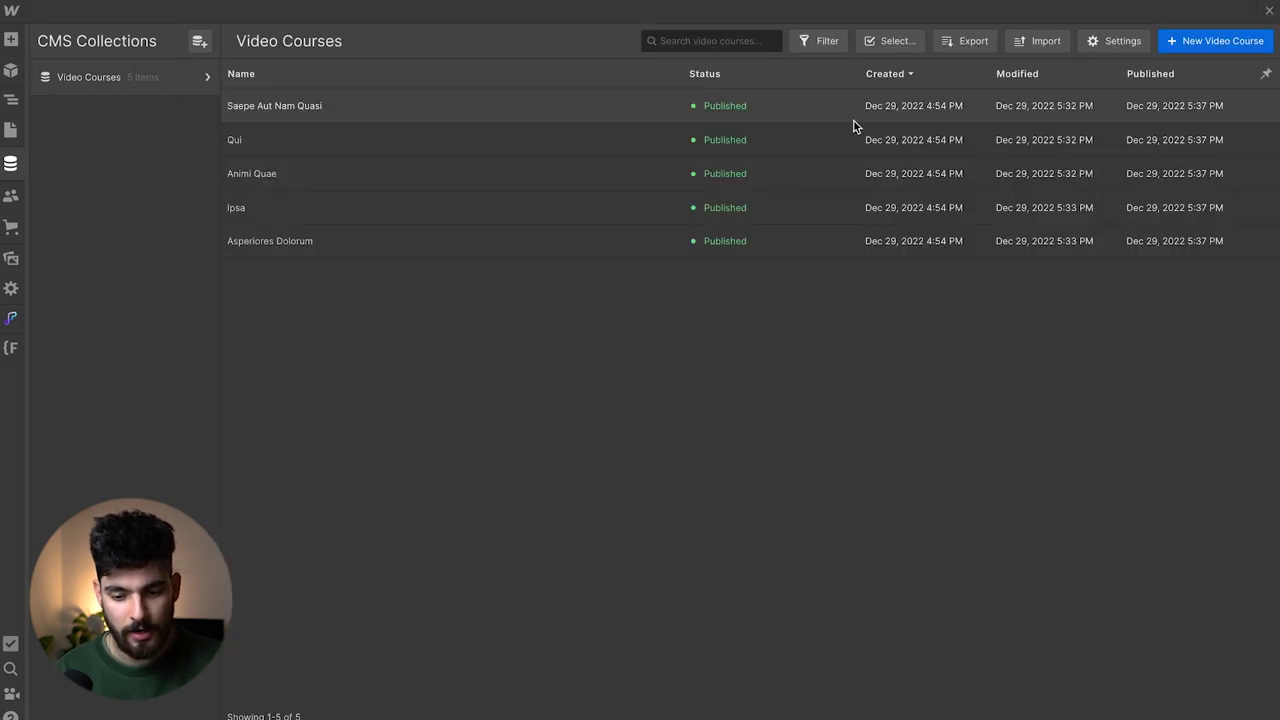
pyautogui.click(11, 198)
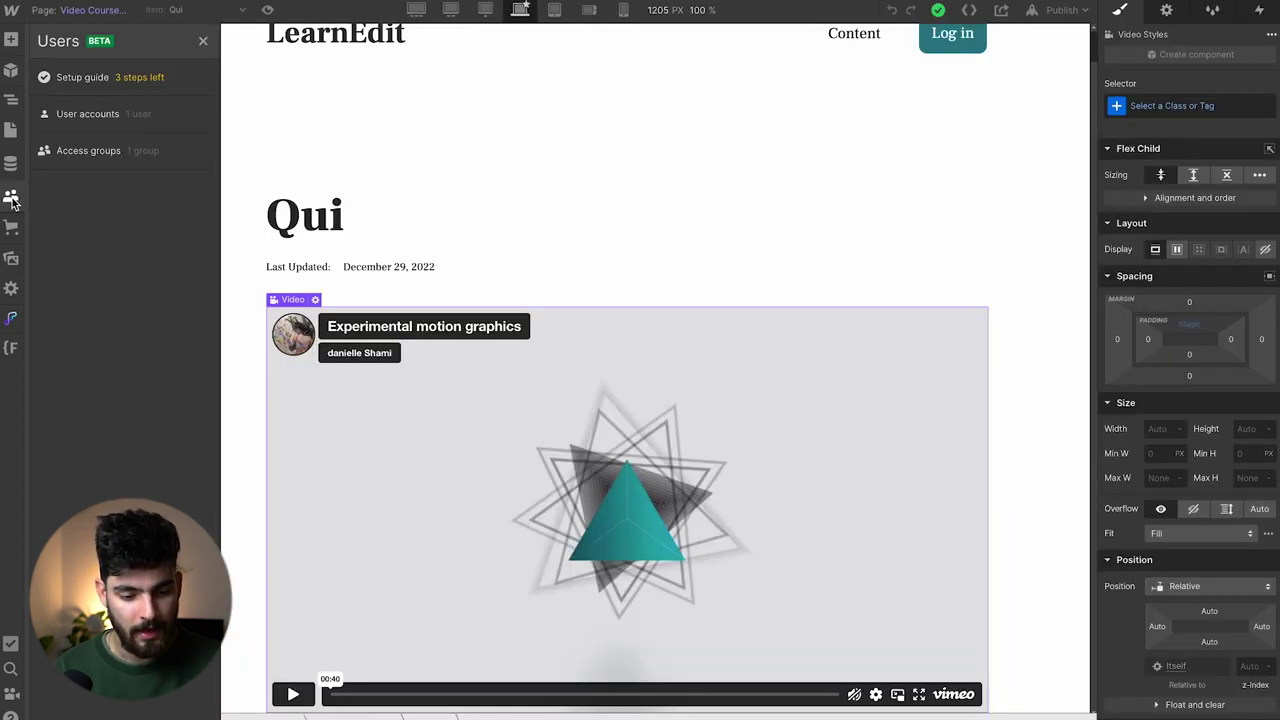
# Open the single user account's details from the User accounts list.
pyautogui.click(140, 112)
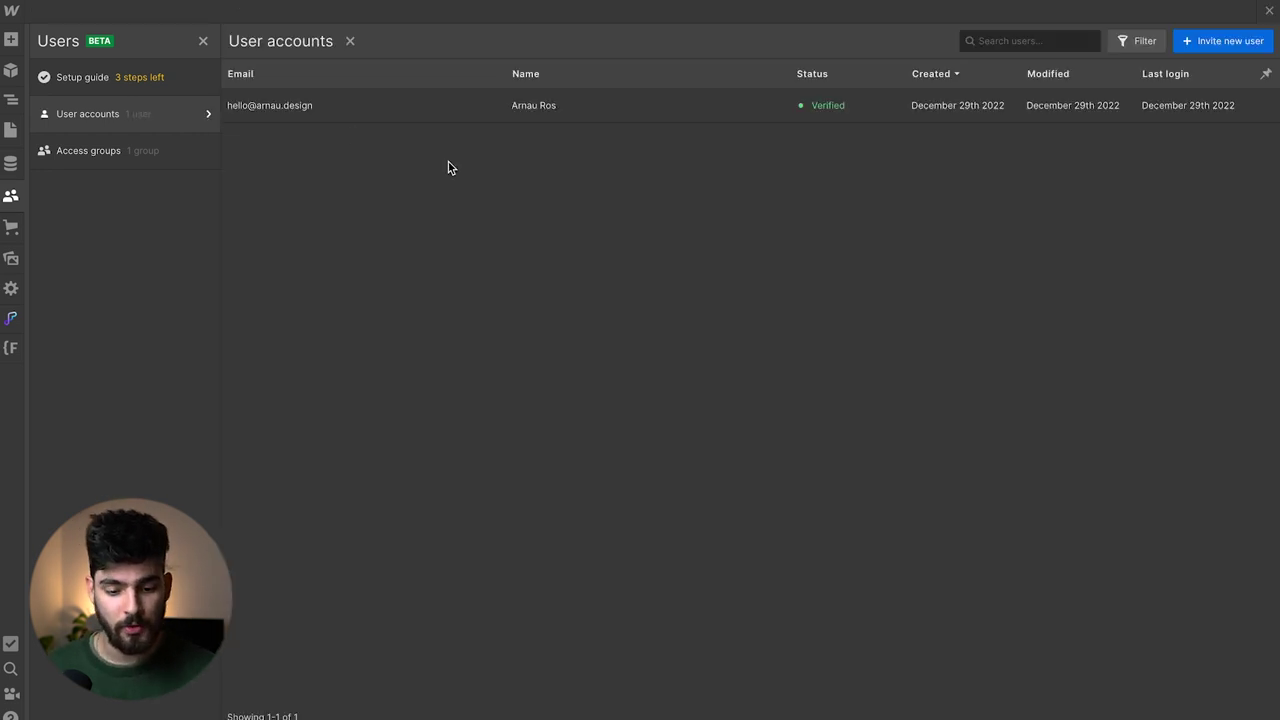
pyautogui.click(424, 100)
pyautogui.scroll(-1, 638, 300)
pyautogui.scroll(1, 638, 300)
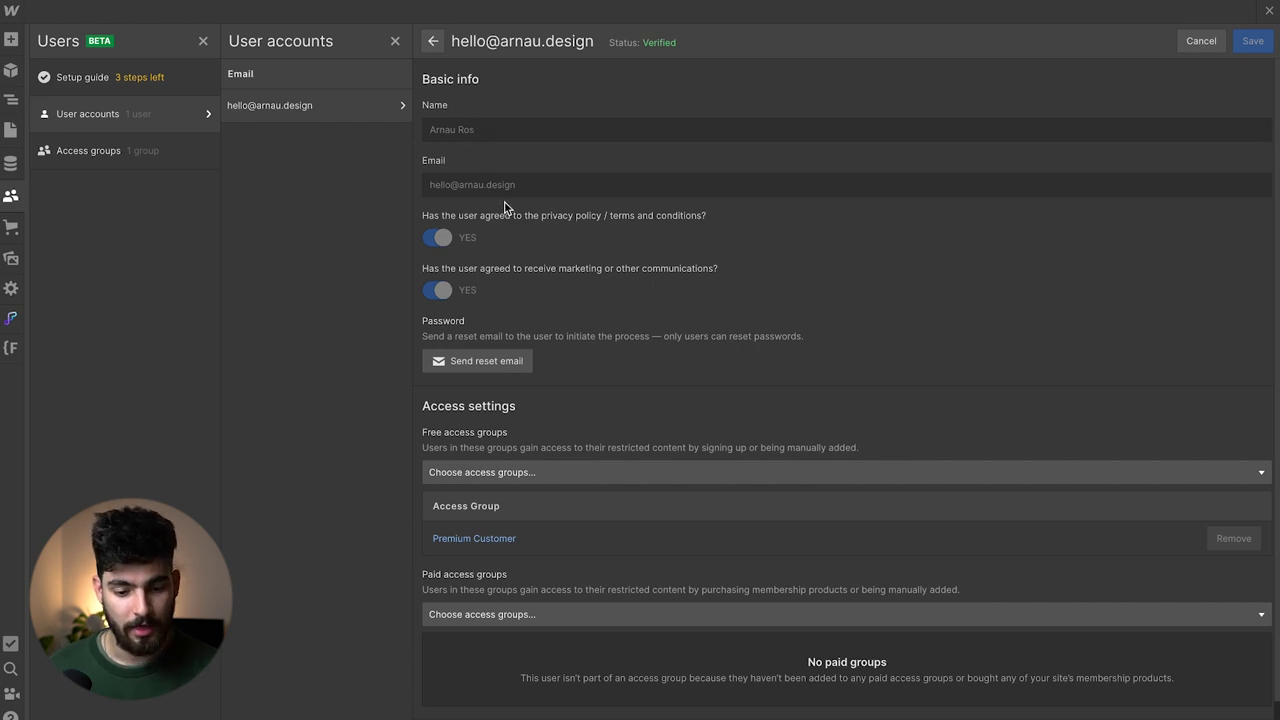
# Send this user a password reset email and confirm it.
pyautogui.scroll(-1, 505, 204)
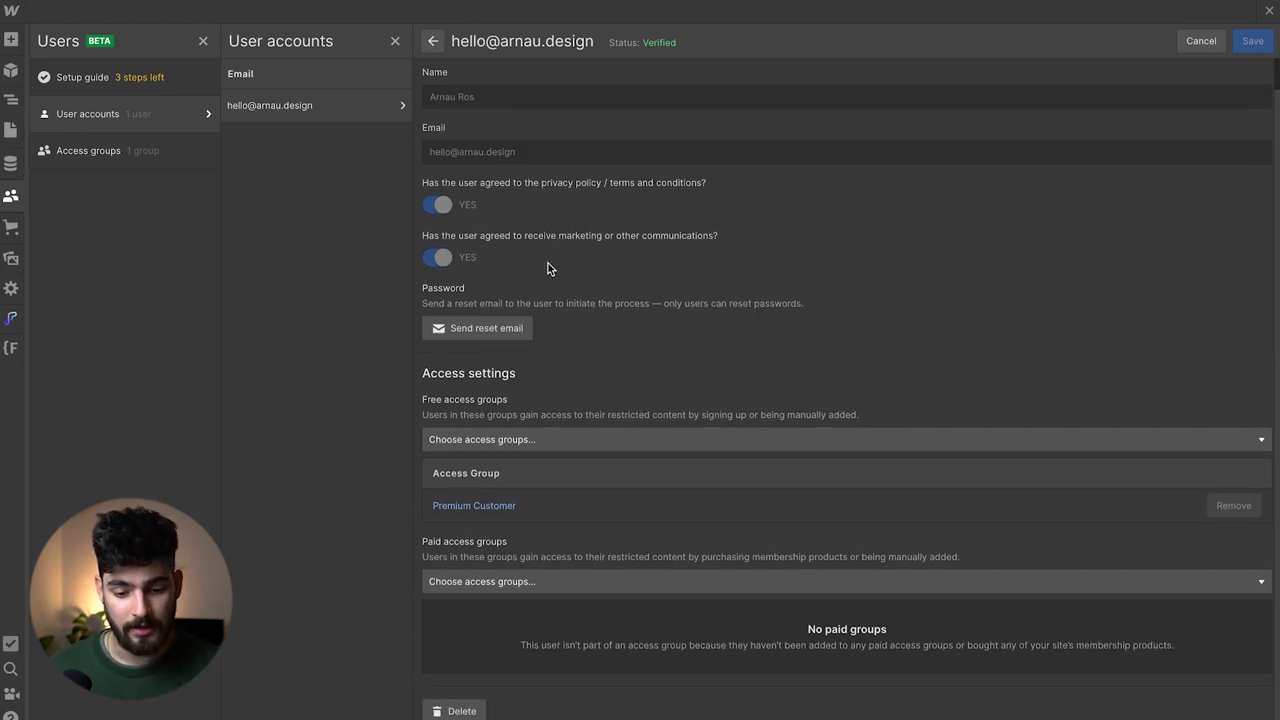
pyautogui.scroll(-1, 599, 247)
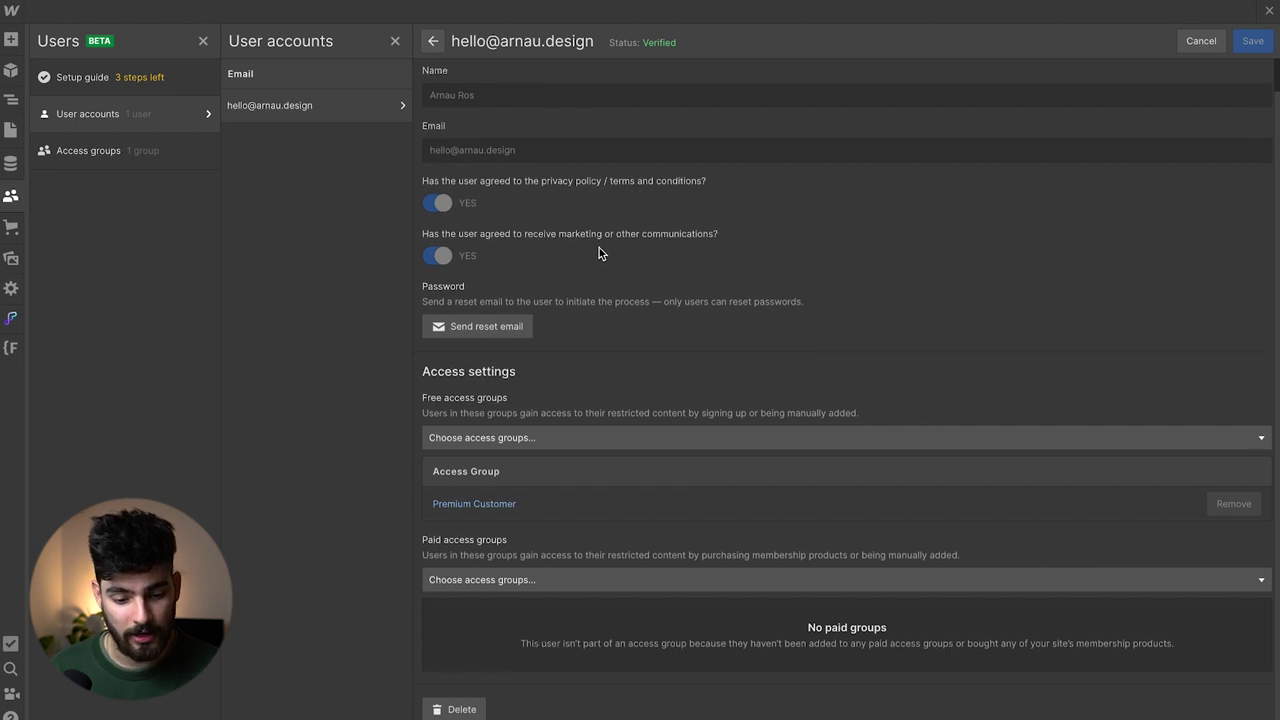
pyautogui.click(437, 322)
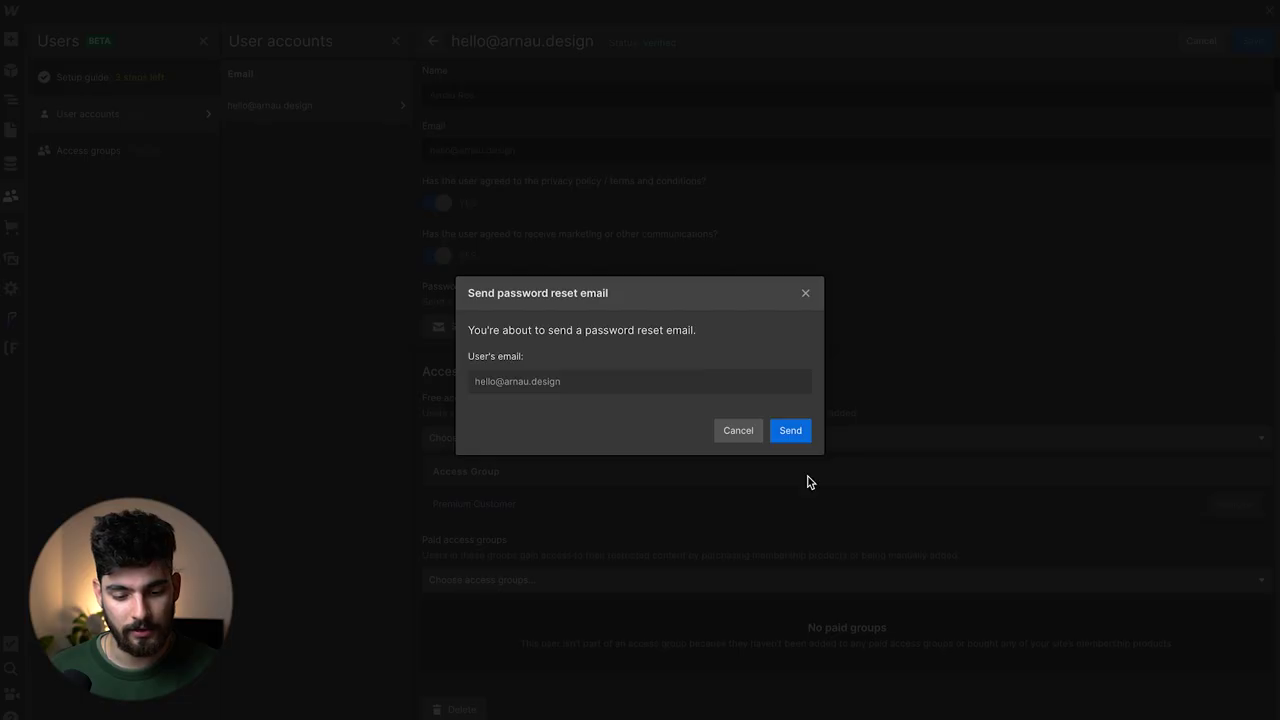
pyautogui.click(787, 432)
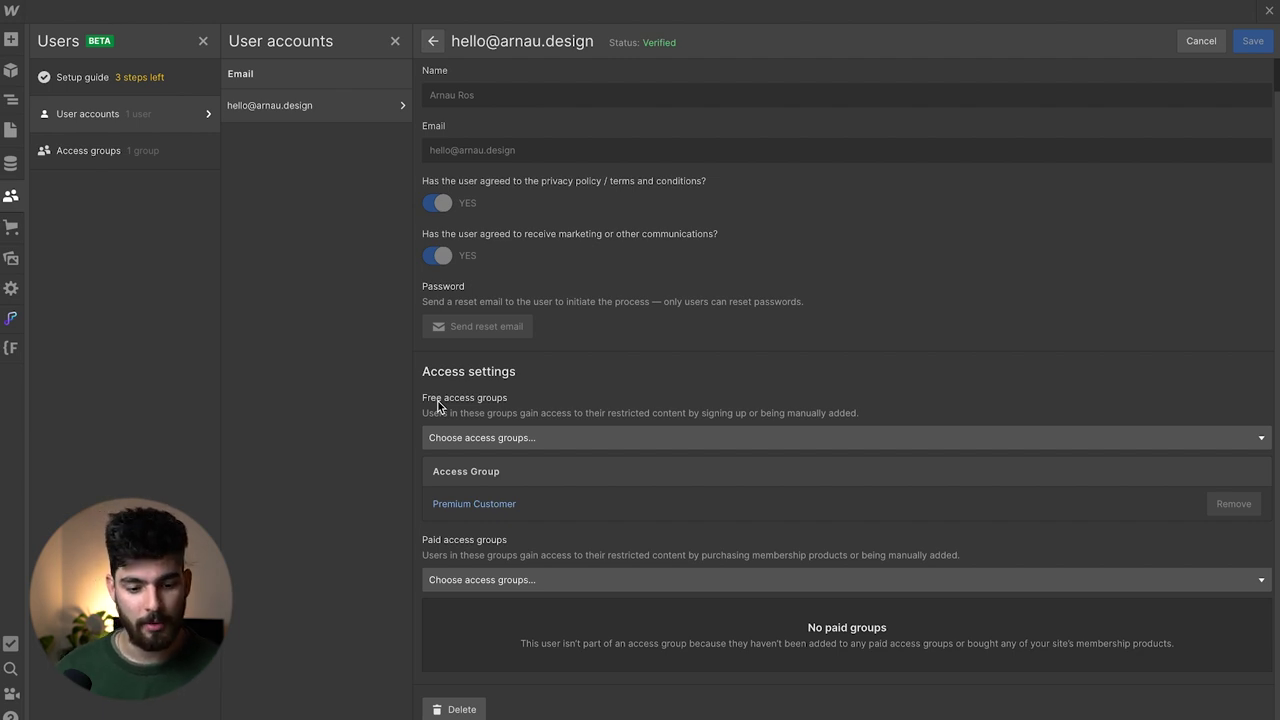
# Check the Premium Customer group's grant access options without changing them, then return to Users.
pyautogui.click(85, 152)
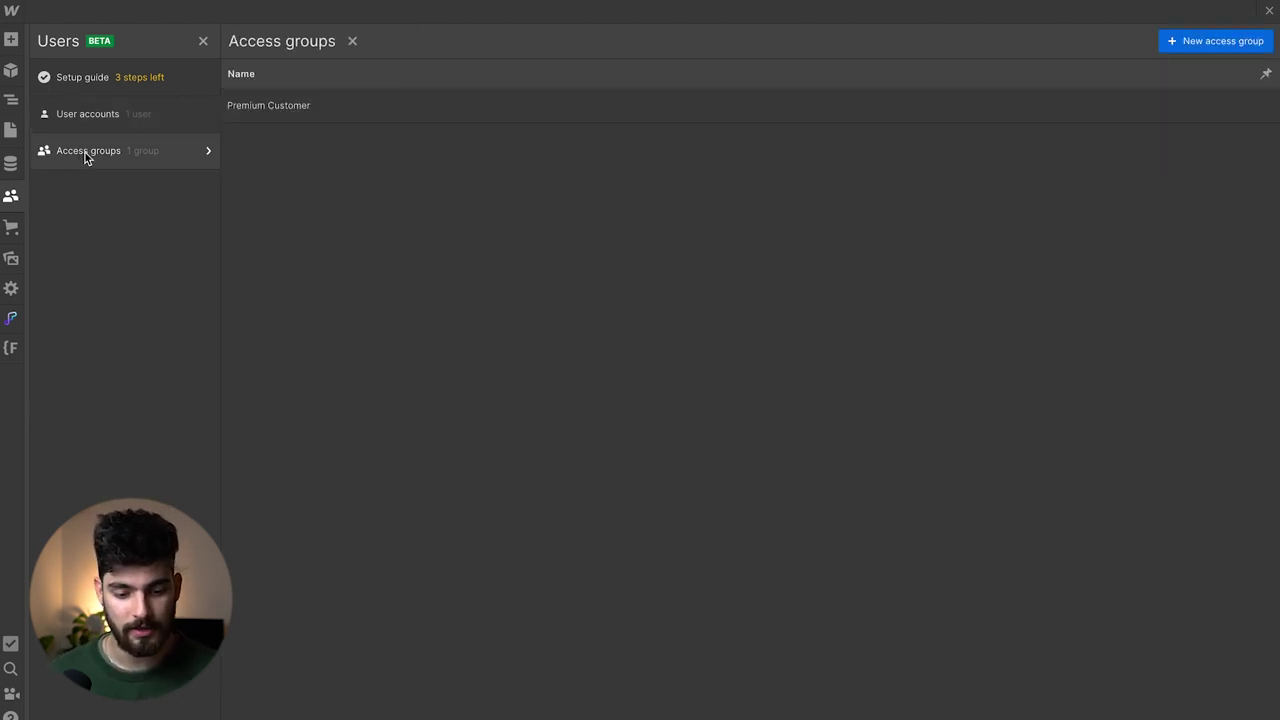
pyautogui.click(280, 106)
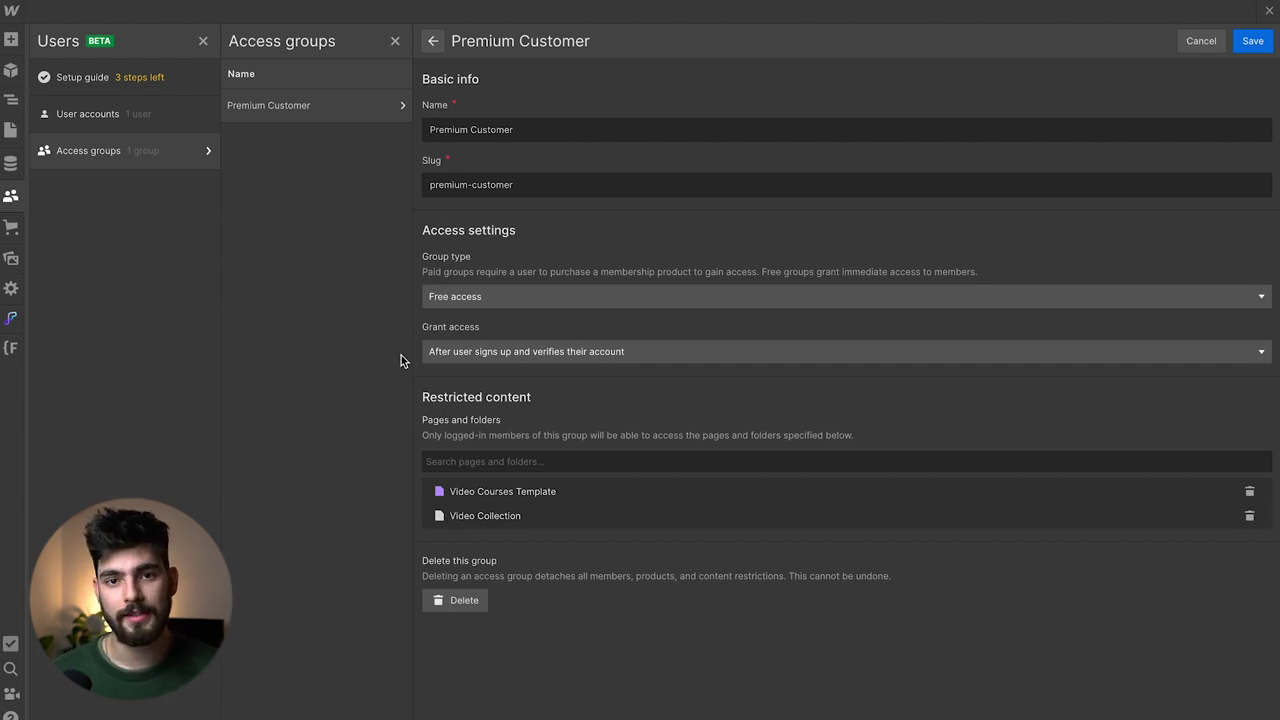
pyautogui.click(468, 355)
pyautogui.click(380, 400)
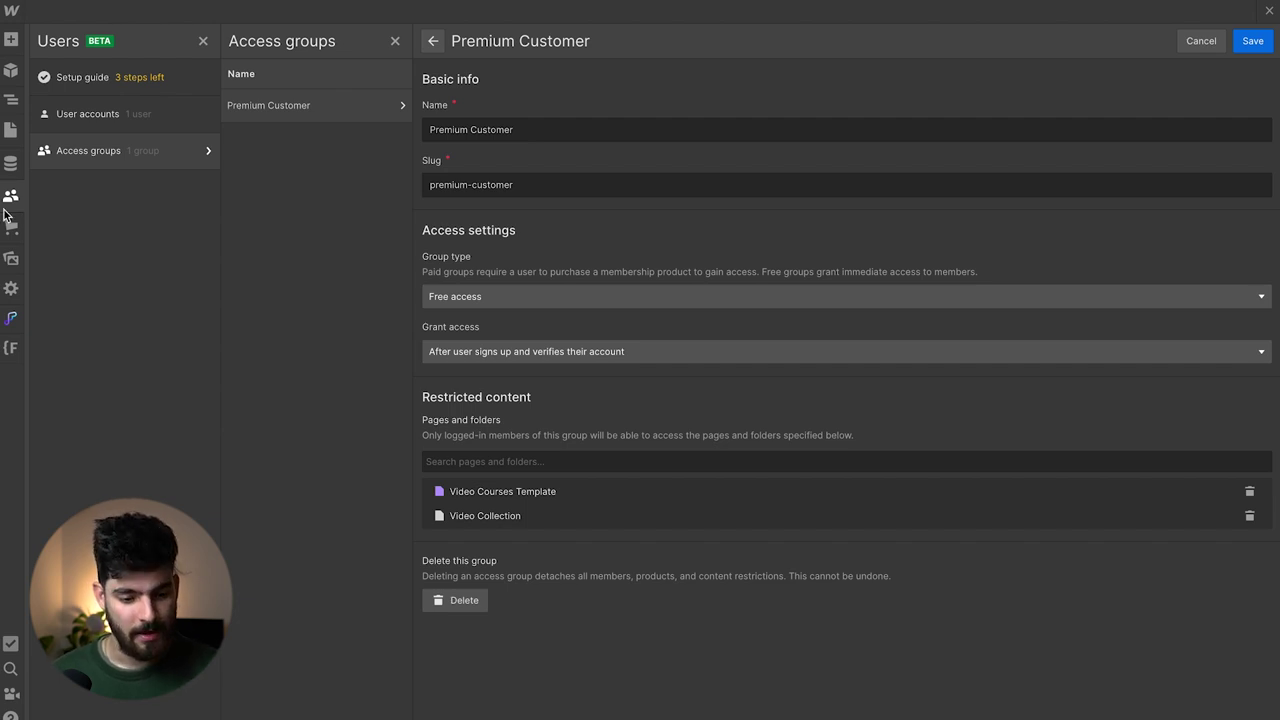
pyautogui.click(11, 164)
pyautogui.click(12, 195)
# Open the membership setup guide from the User accounts list.
pyautogui.click(112, 104)
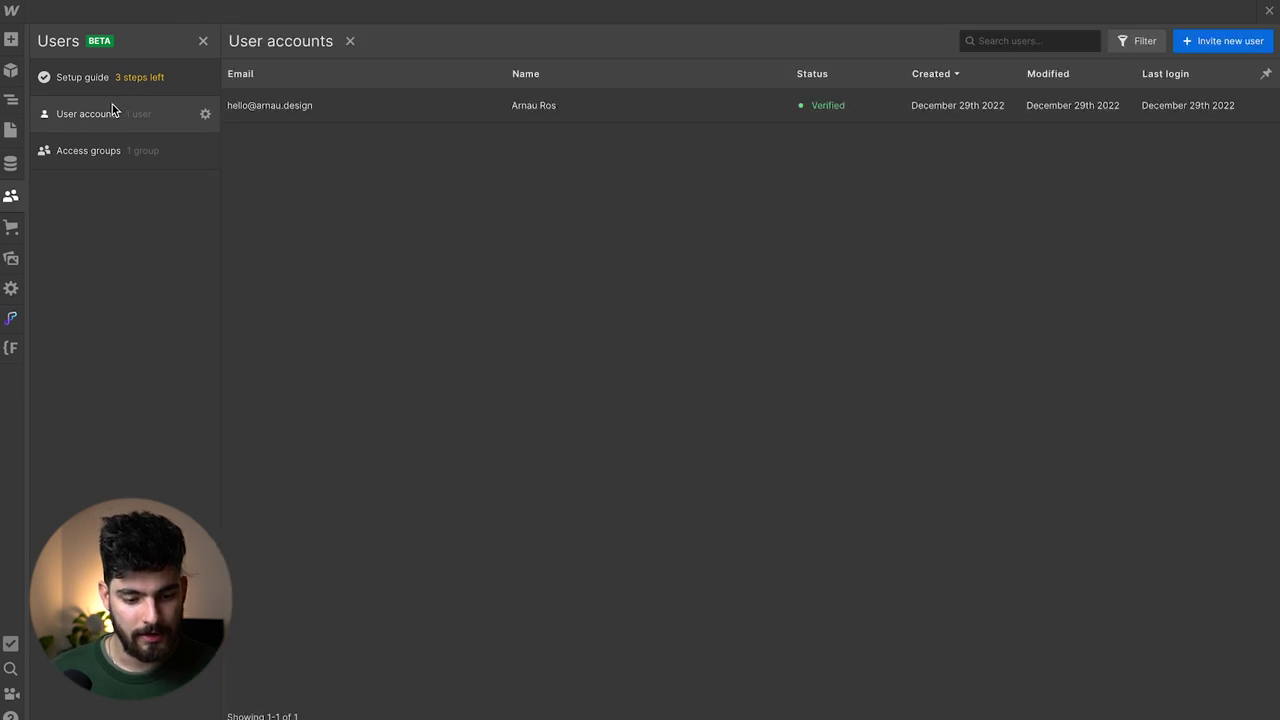
pyautogui.click(111, 86)
pyautogui.scroll(-1, 343, 377)
pyautogui.scroll(-4, 343, 377)
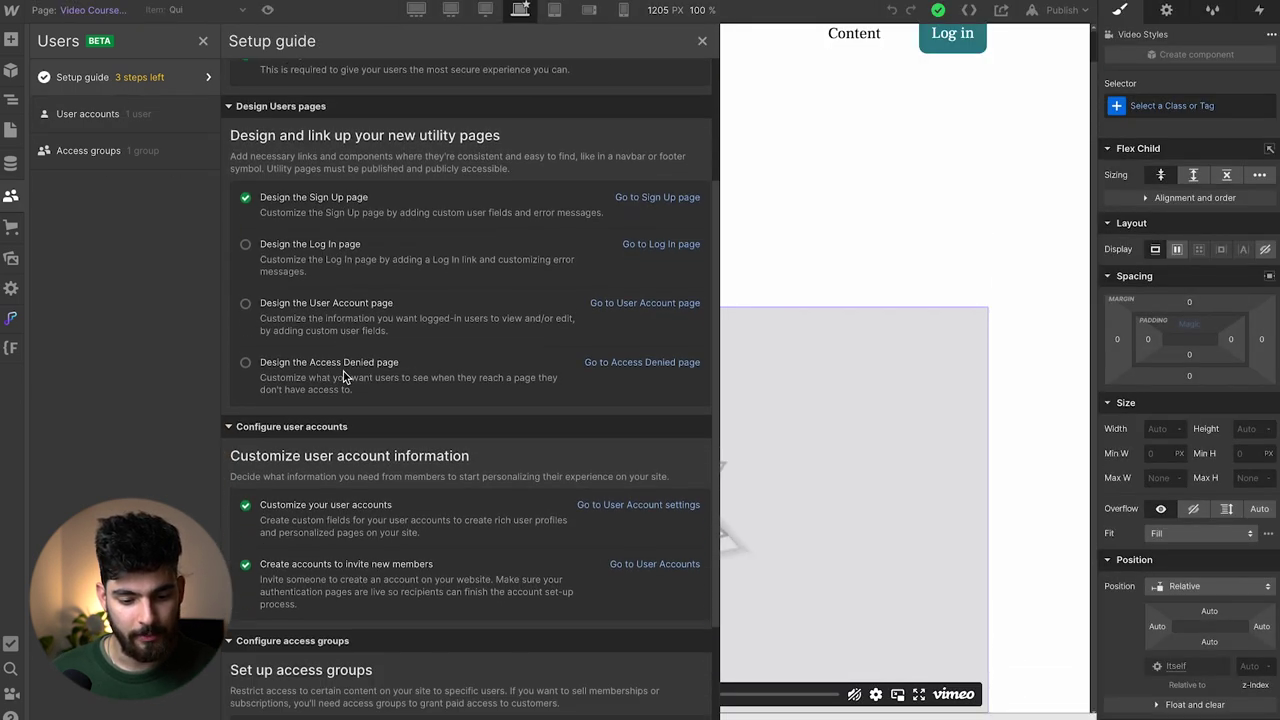
pyautogui.scroll(-2, 426, 183)
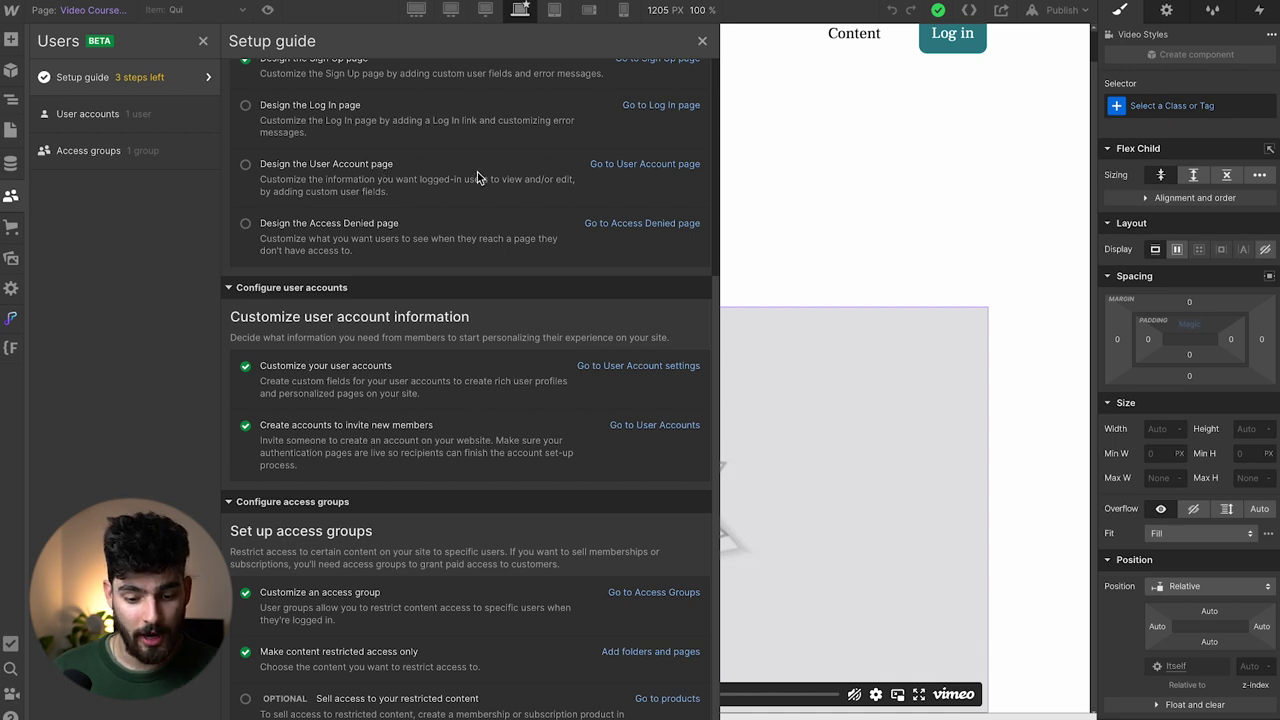
# Go to the User Account page, select its wrapper, and open the user account field settings.
pyautogui.click(609, 165)
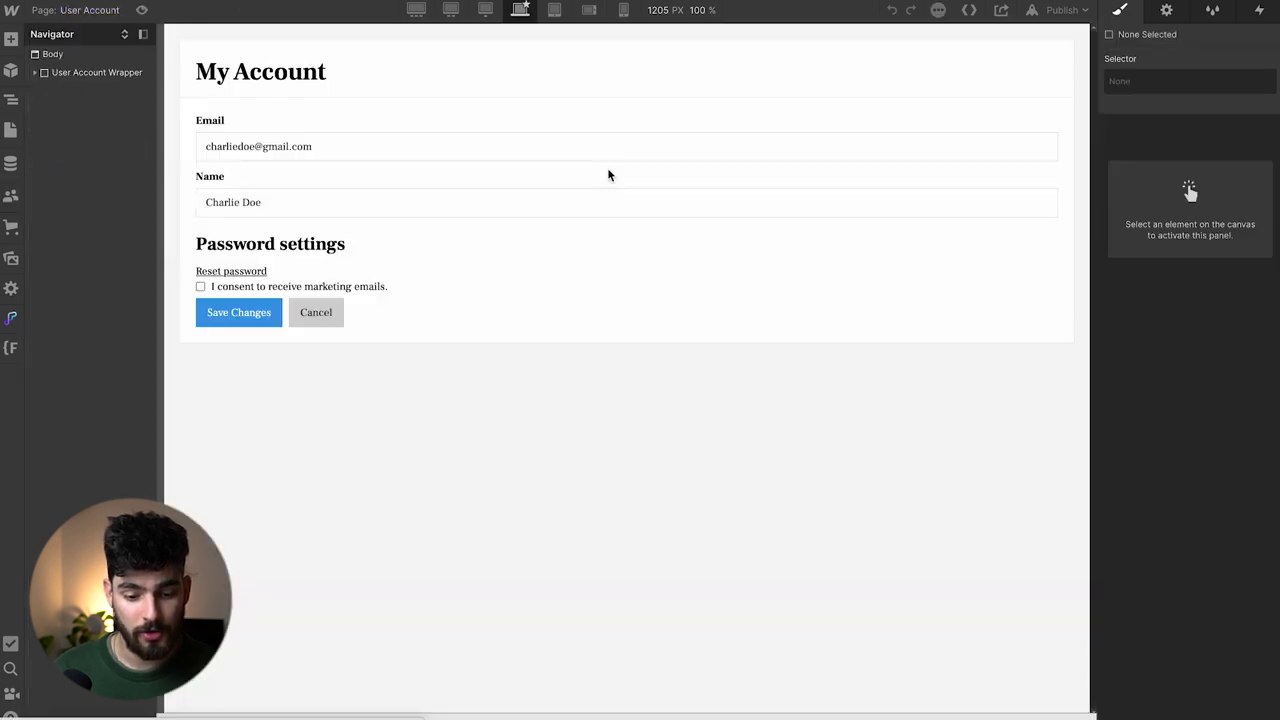
pyautogui.click(467, 362)
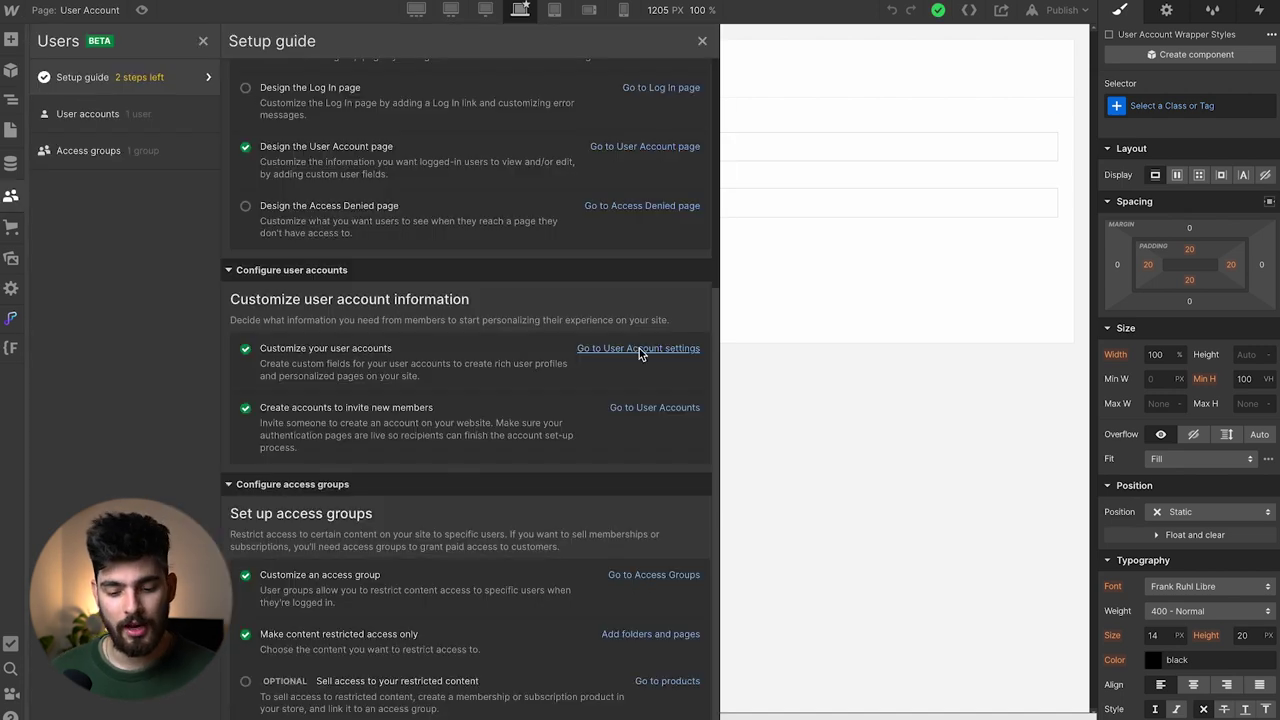
pyautogui.click(639, 348)
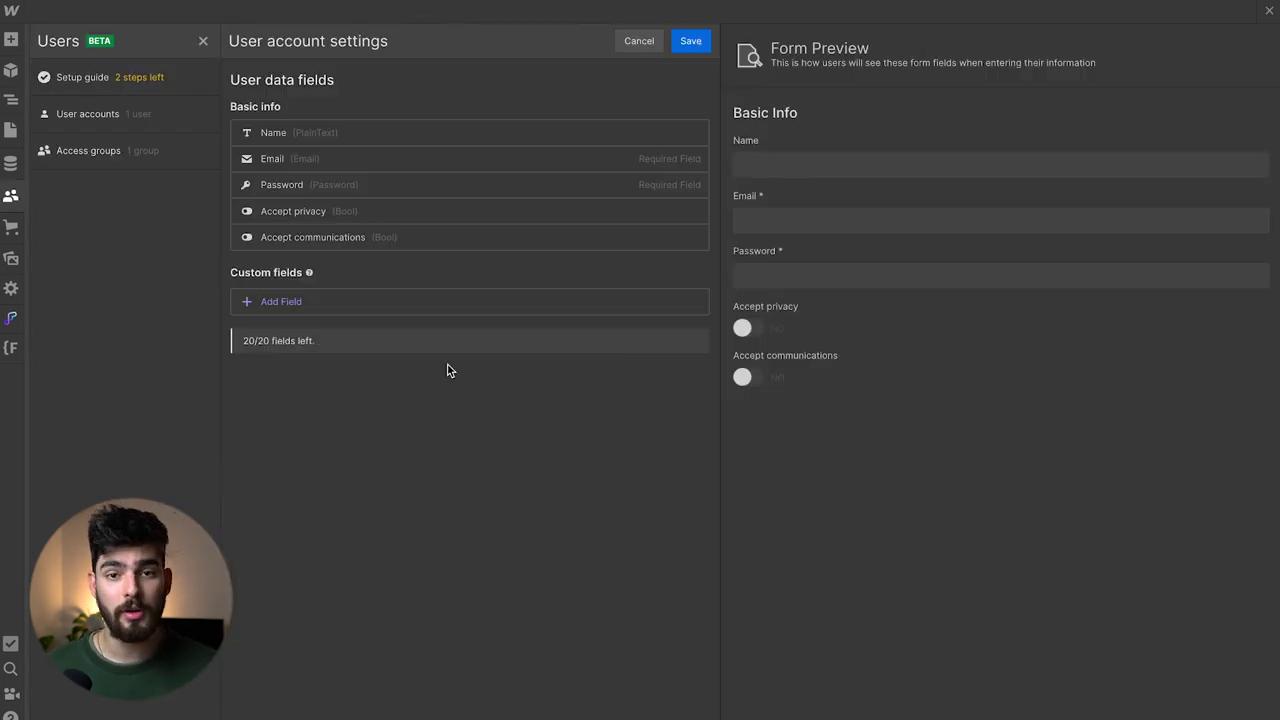
# Add a custom Option user field named 'where did you find us'.
pyautogui.click(277, 301)
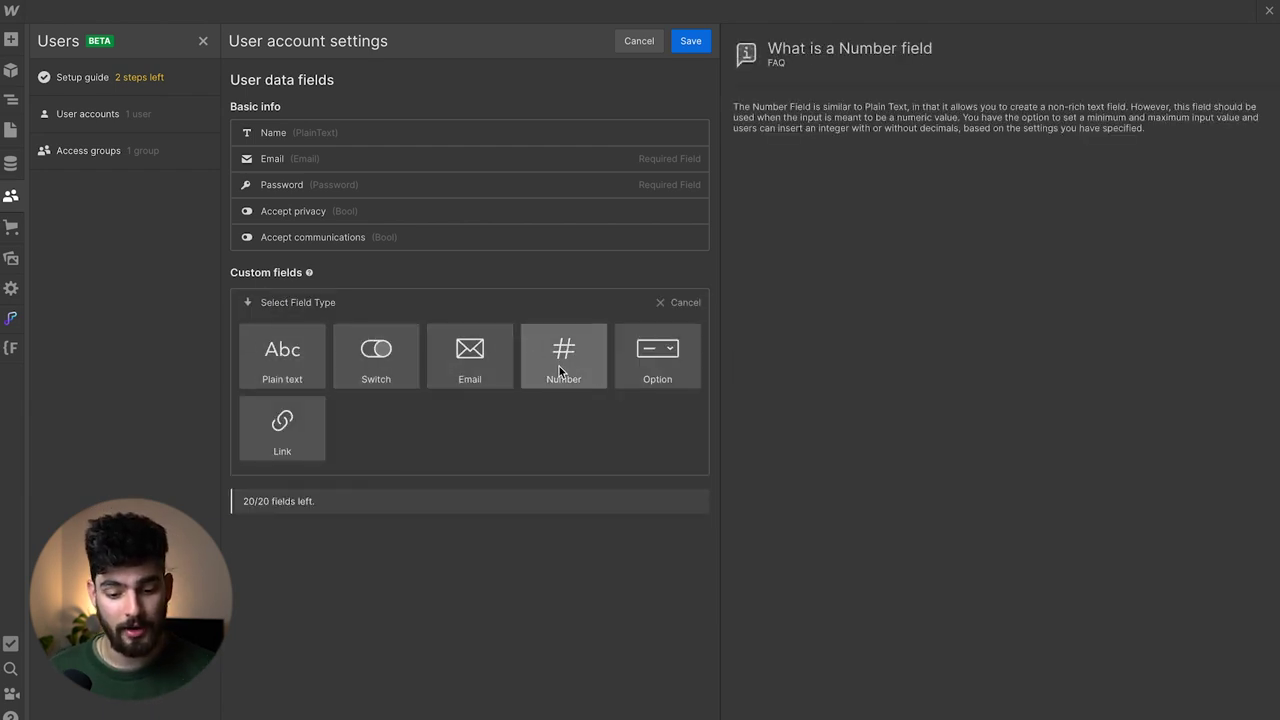
pyautogui.click(653, 374)
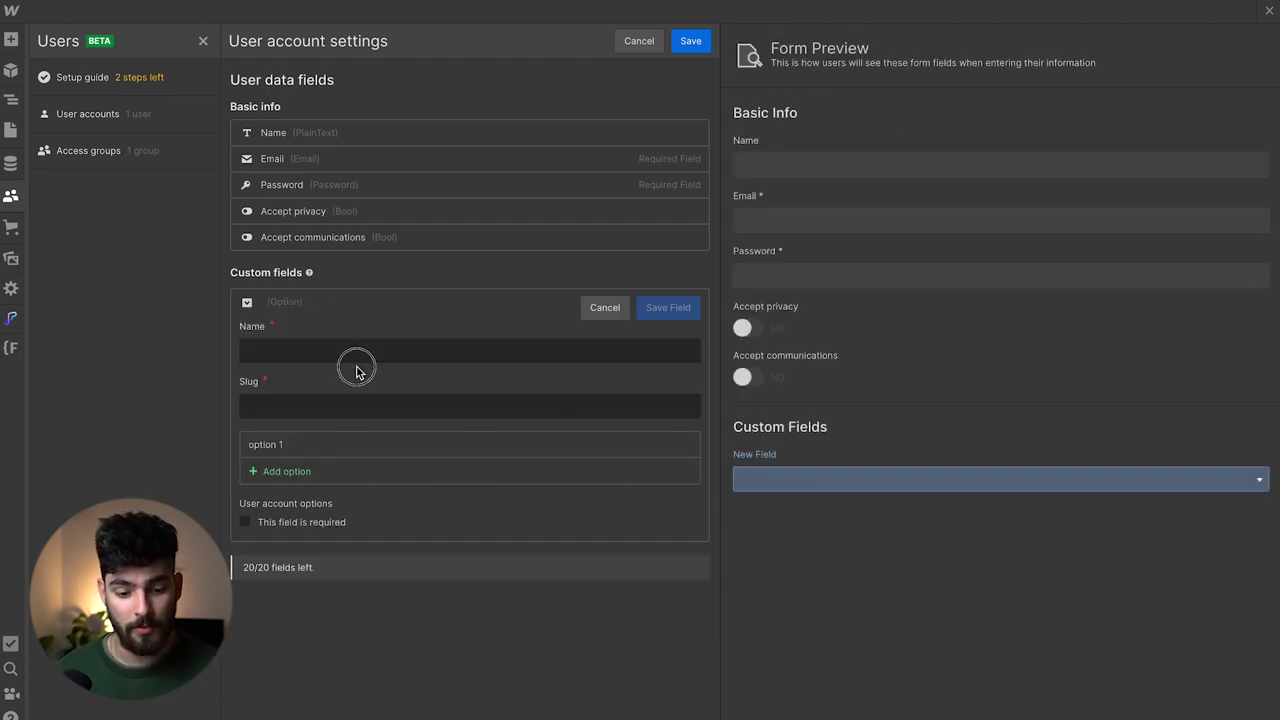
pyautogui.click(297, 348)
pyautogui.write('wh')
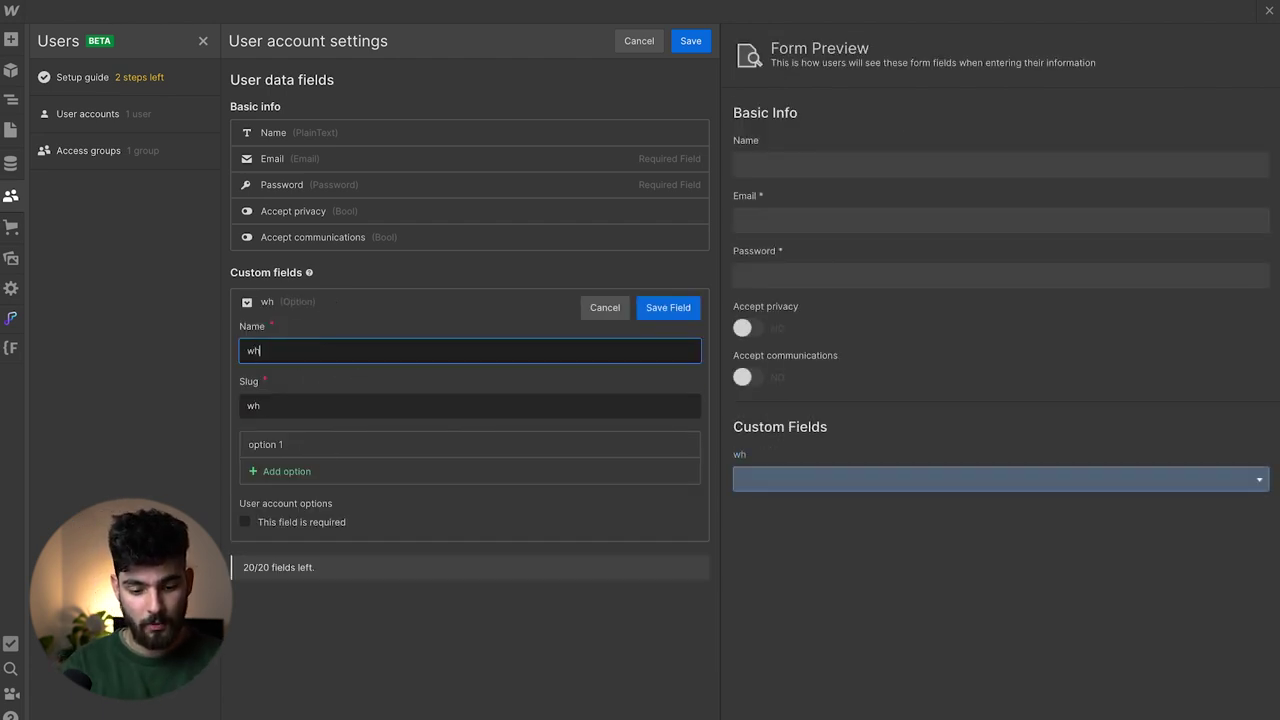
pyautogui.write('ere did you find us')
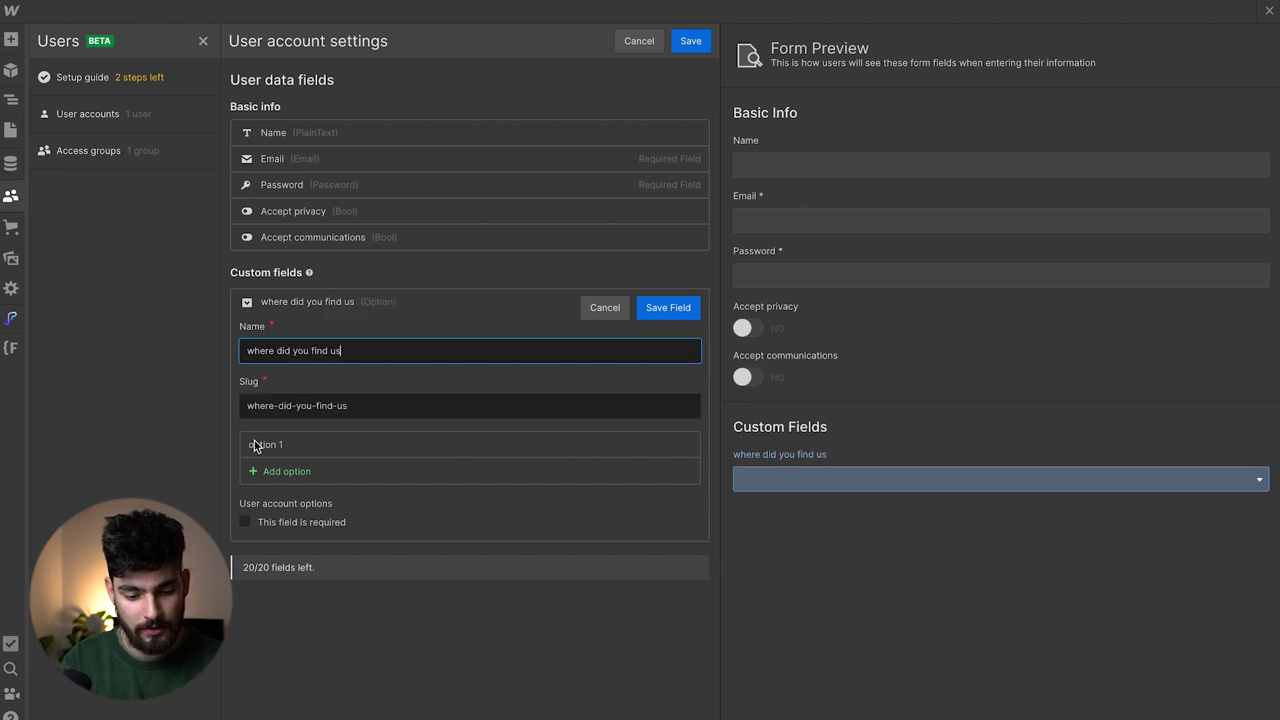
# Give the field the options facebook and youtube, then save the field and user settings.
pyautogui.click(290, 445)
pyautogui.press('BackSpace')
pyautogui.write('facebook')
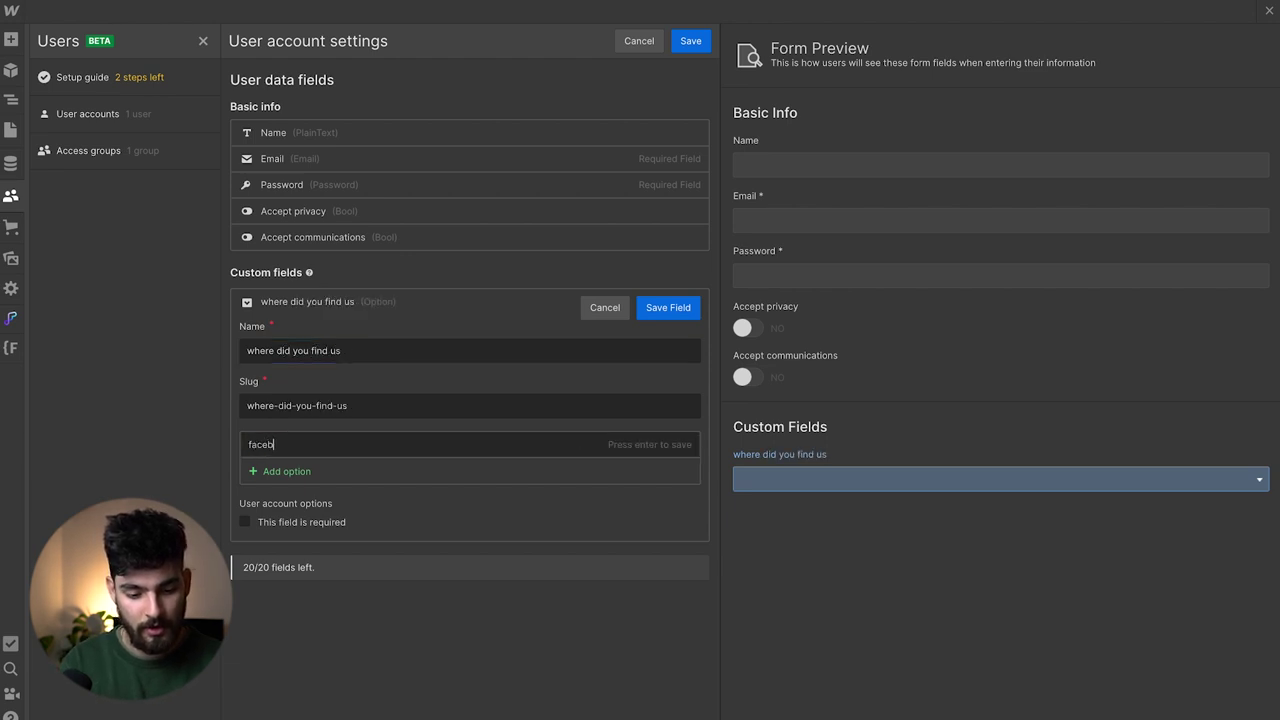
pyautogui.click(287, 471)
pyautogui.click(297, 470)
pyautogui.write('youtube')
pyautogui.click(662, 308)
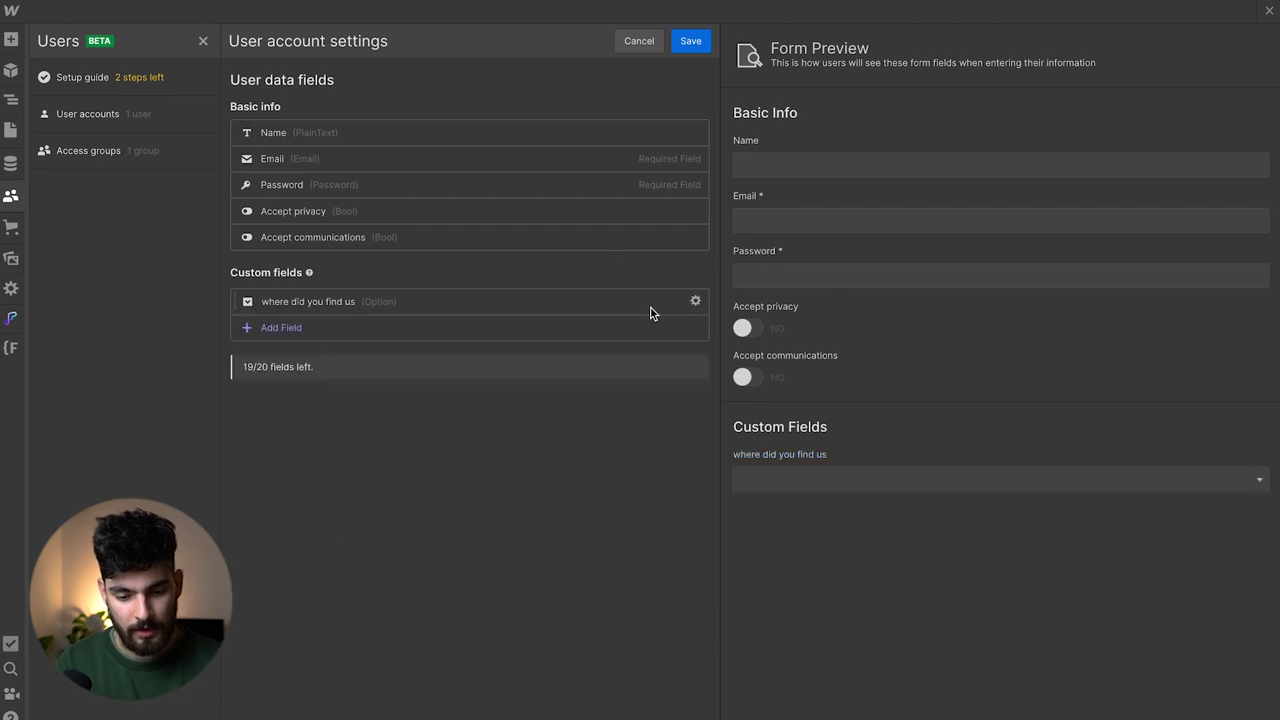
pyautogui.click(690, 41)
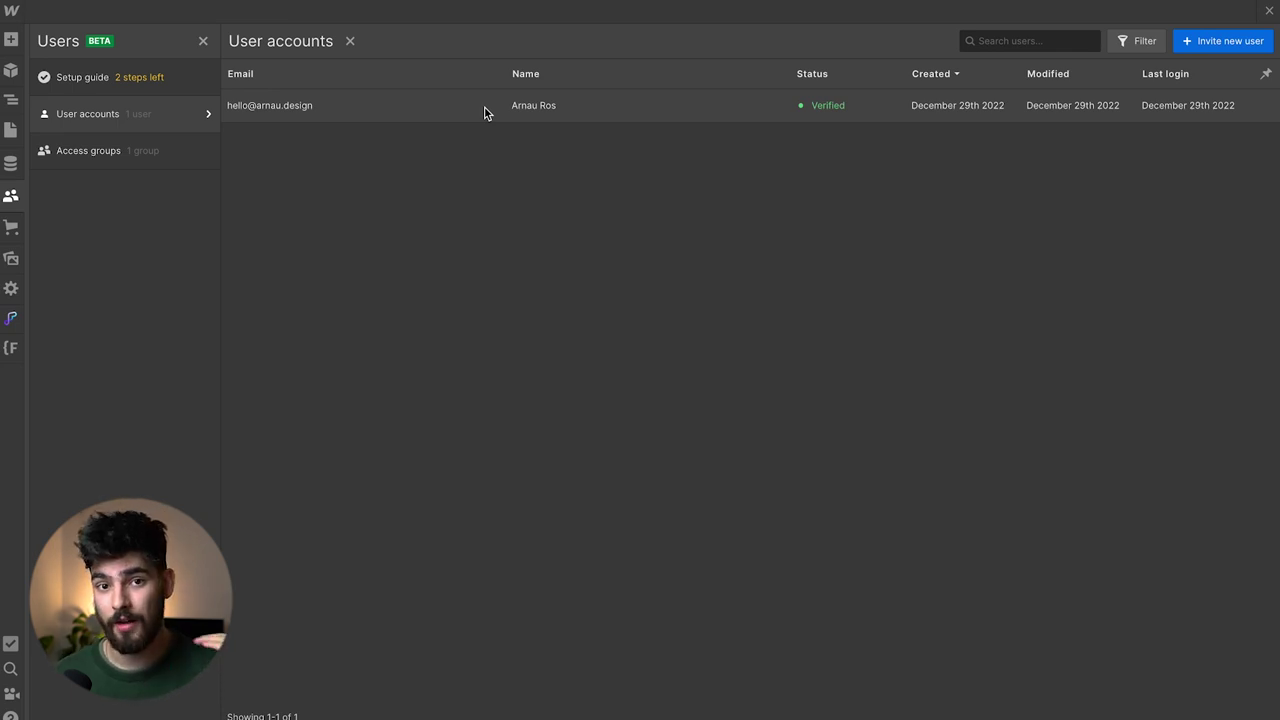
# Leave the user settings and open the Video Courses Template CMS page from the Pages list.
pyautogui.press('Escape')
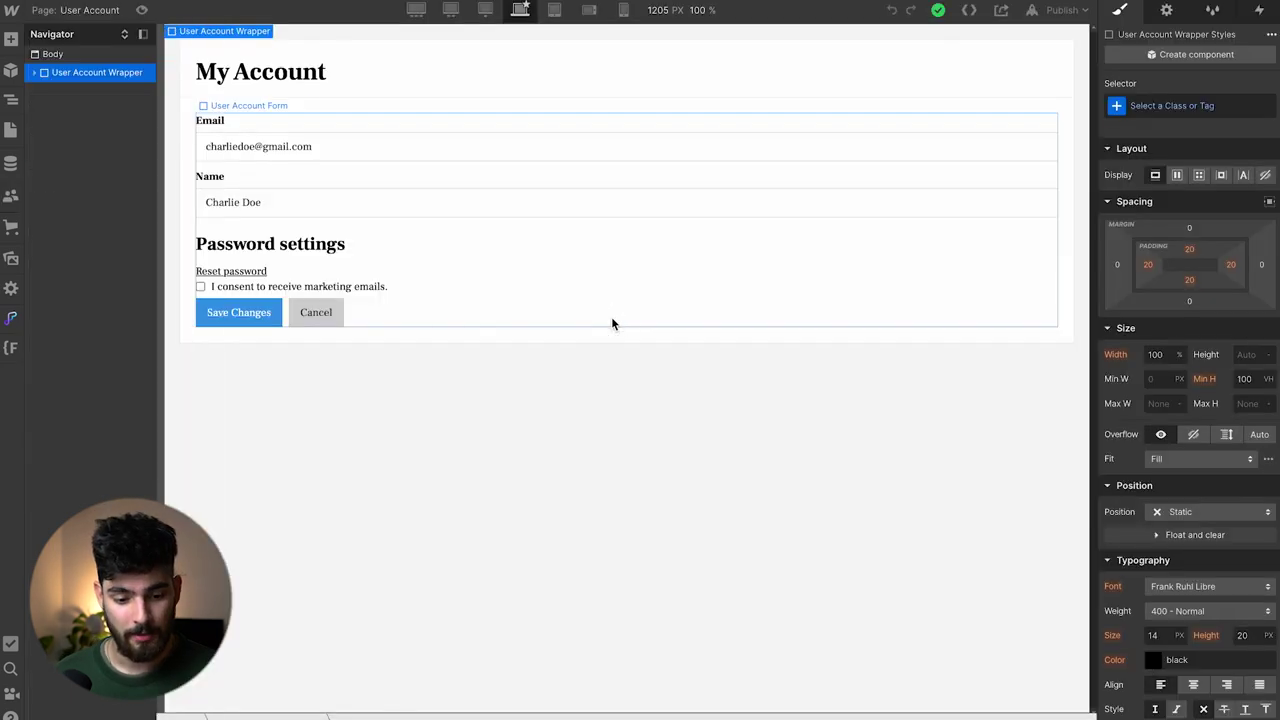
pyautogui.click(611, 316)
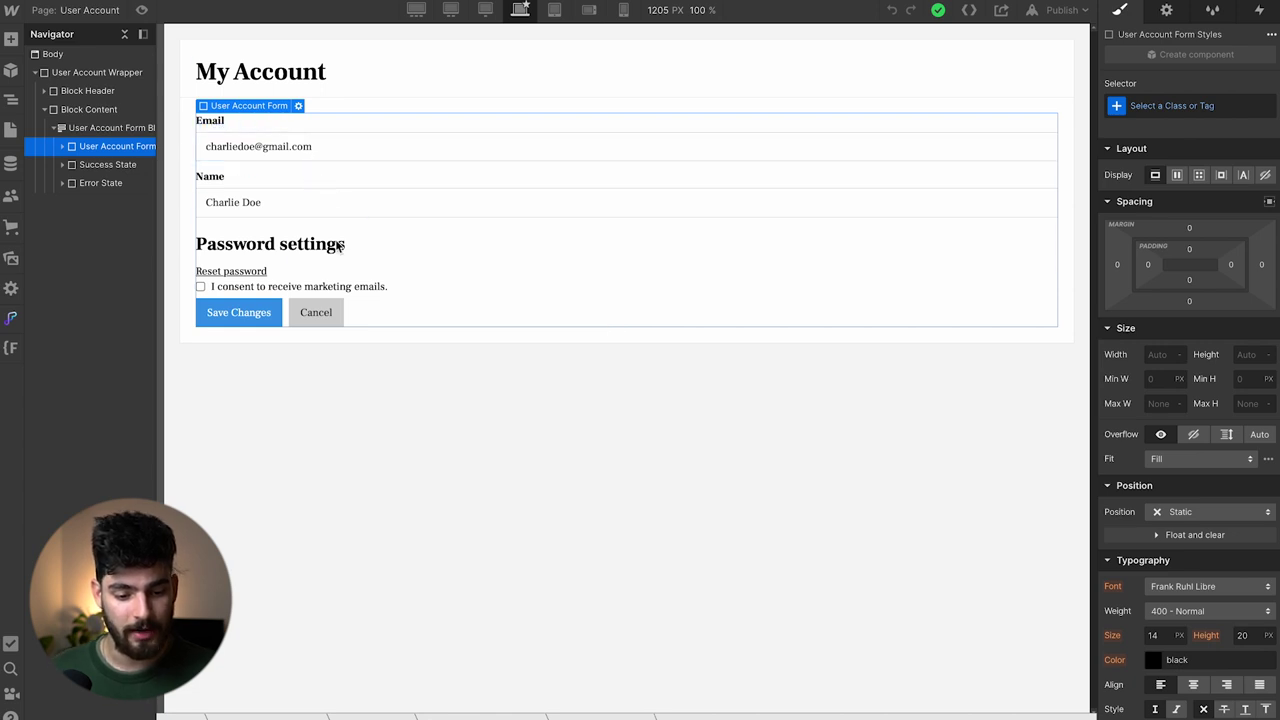
pyautogui.click(52, 14)
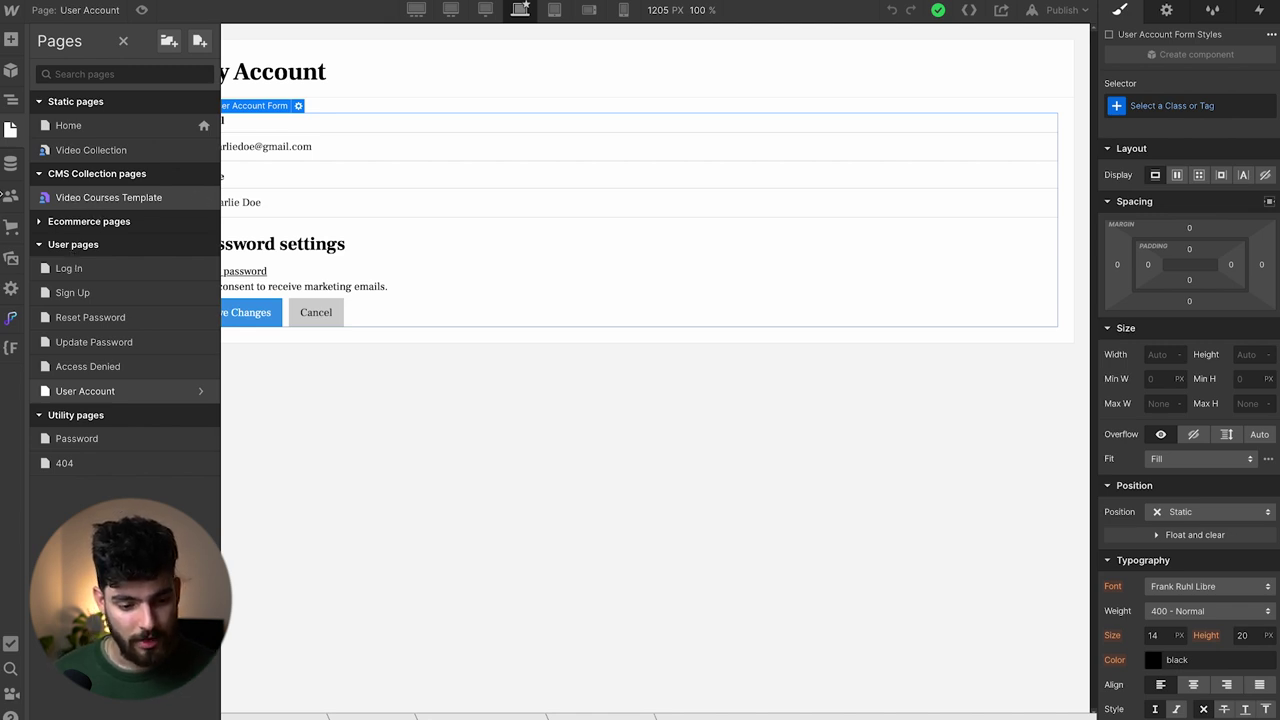
pyautogui.click(68, 203)
pyautogui.scroll(-1, 226, 121)
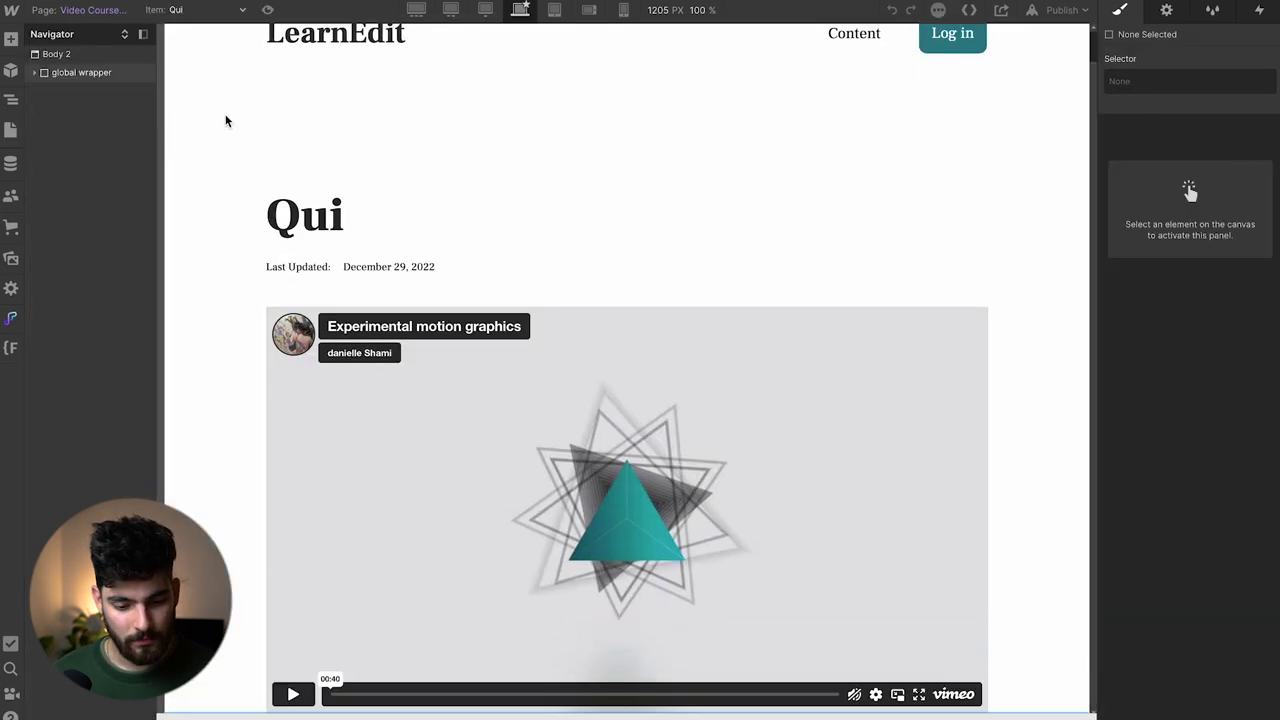
pyautogui.click(88, 11)
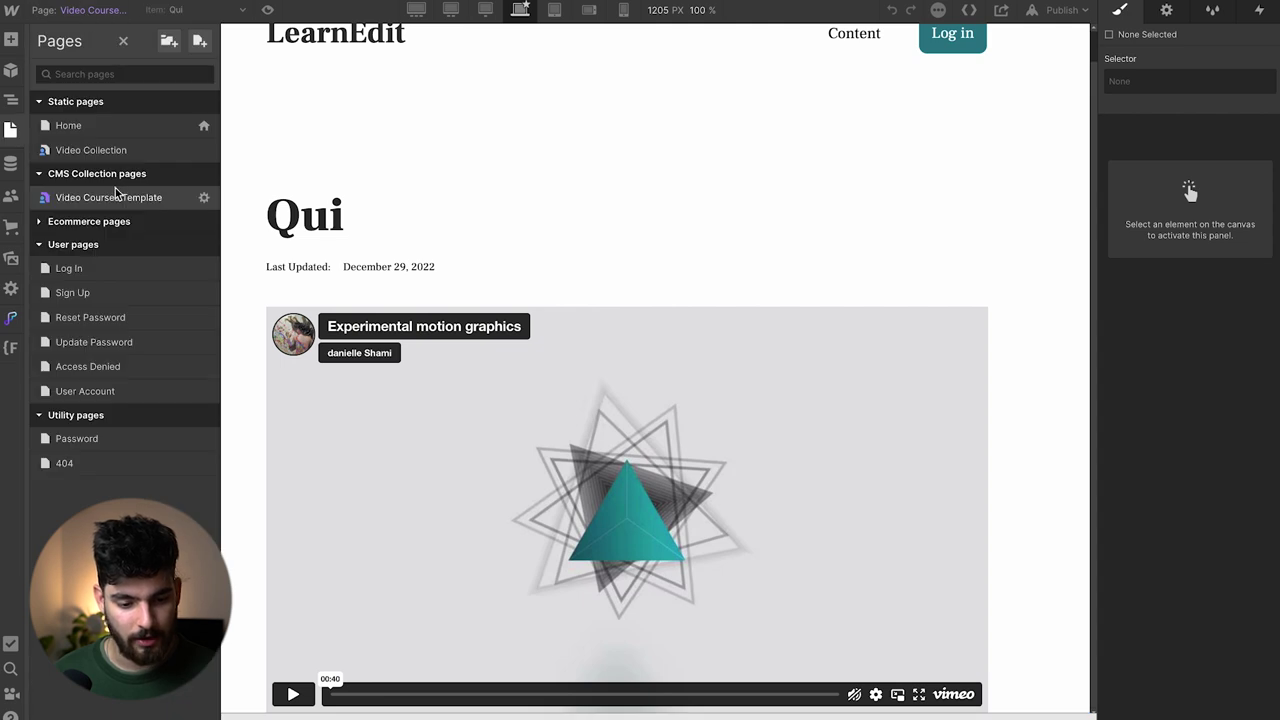
# Open the Video Collection page's settings.
pyautogui.click(204, 198)
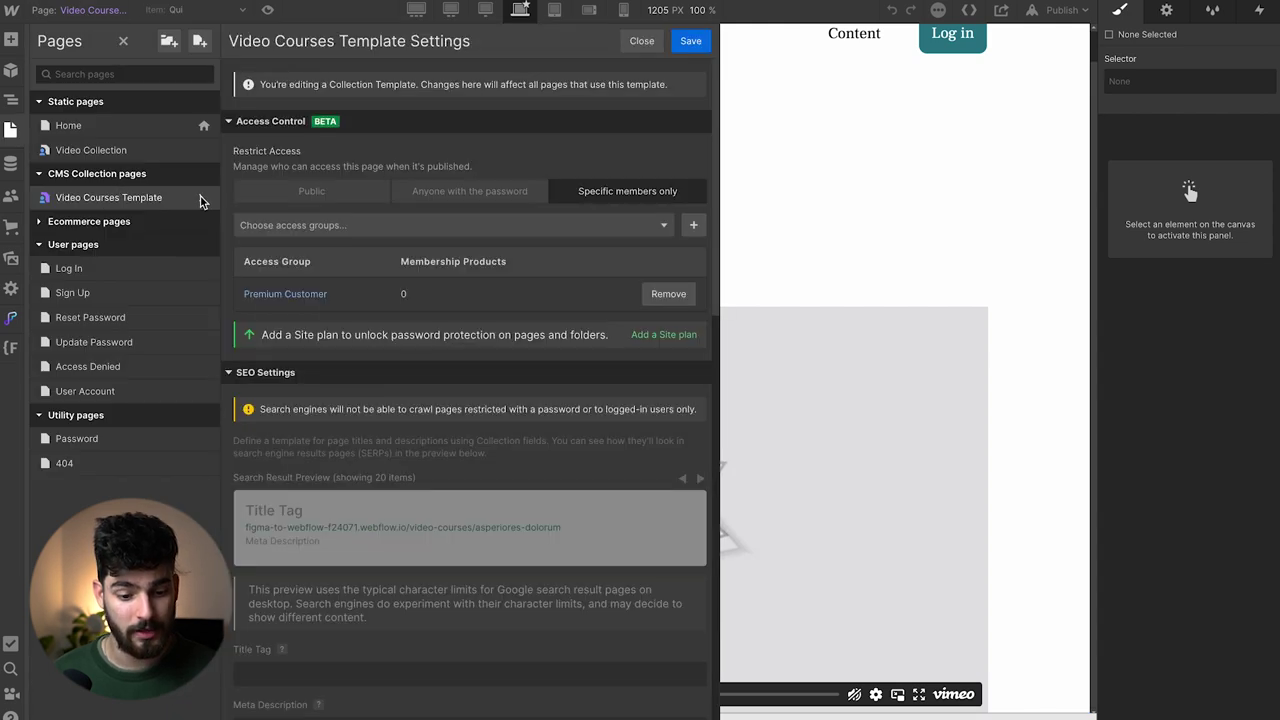
pyautogui.click(137, 156)
pyautogui.click(45, 12)
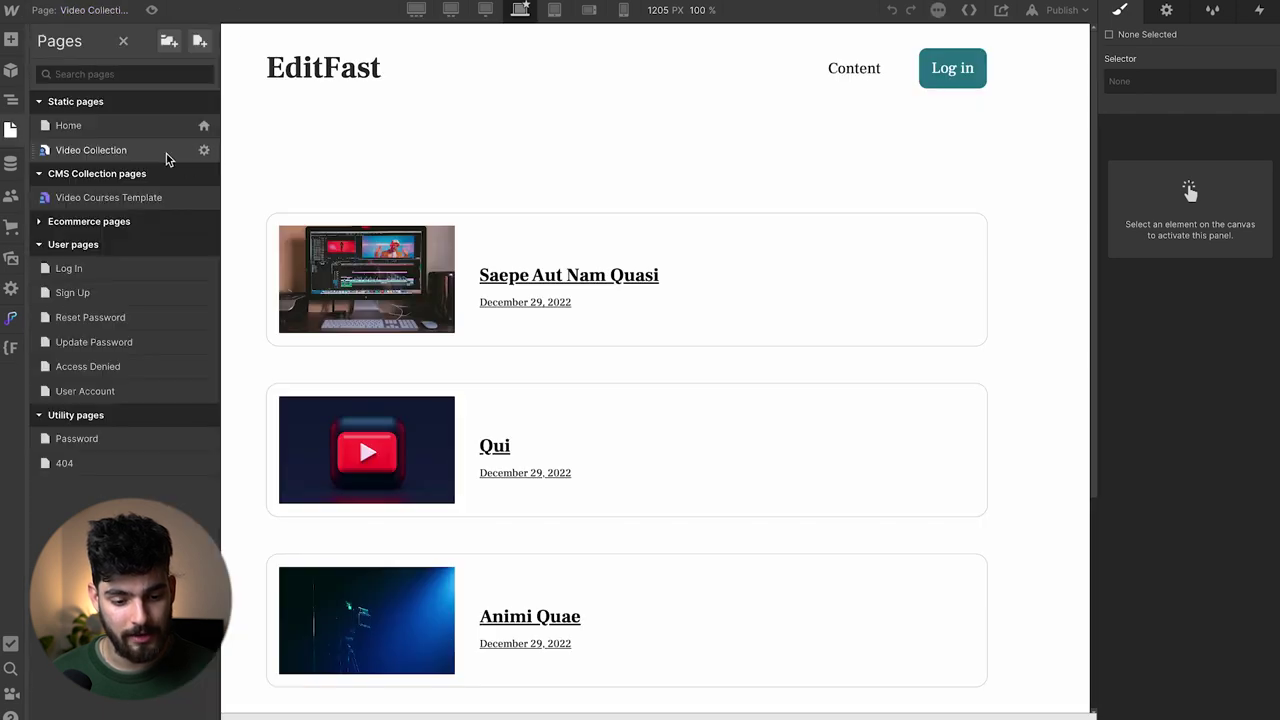
pyautogui.click(201, 150)
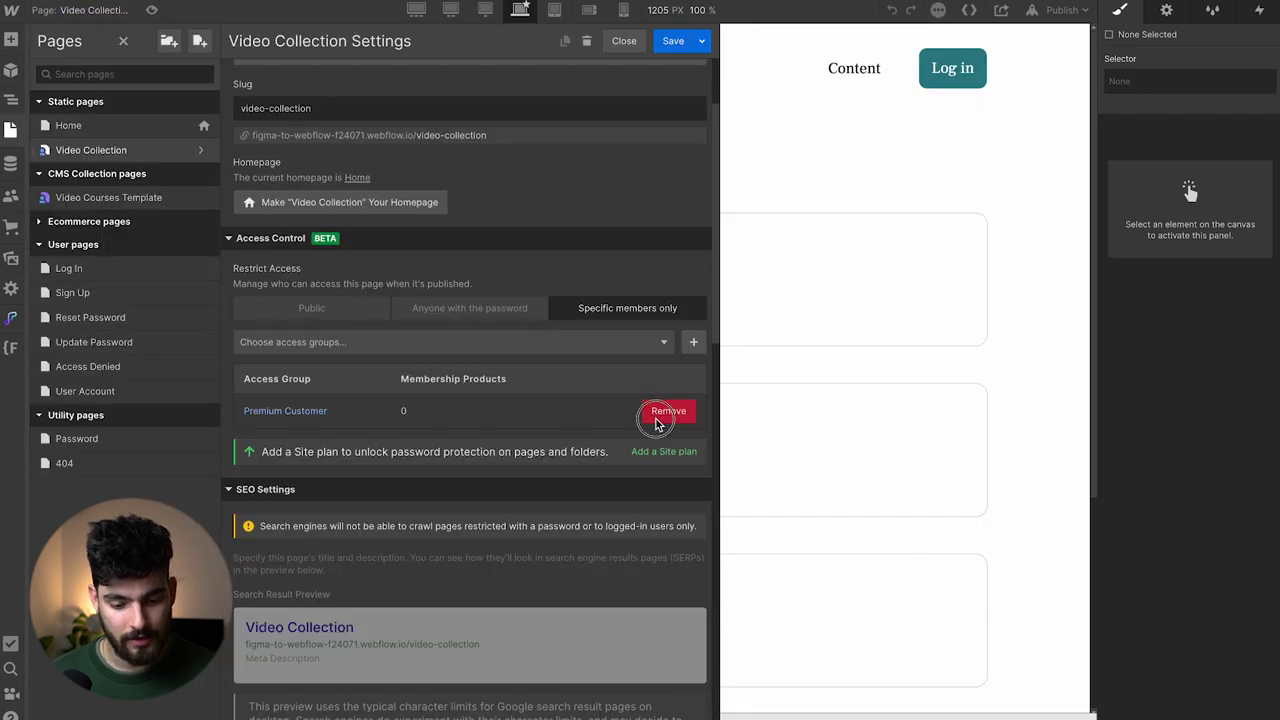
# Set access to Specific members only with the Premium Customer access group, and save.
pyautogui.click(655, 416)
pyautogui.click(310, 312)
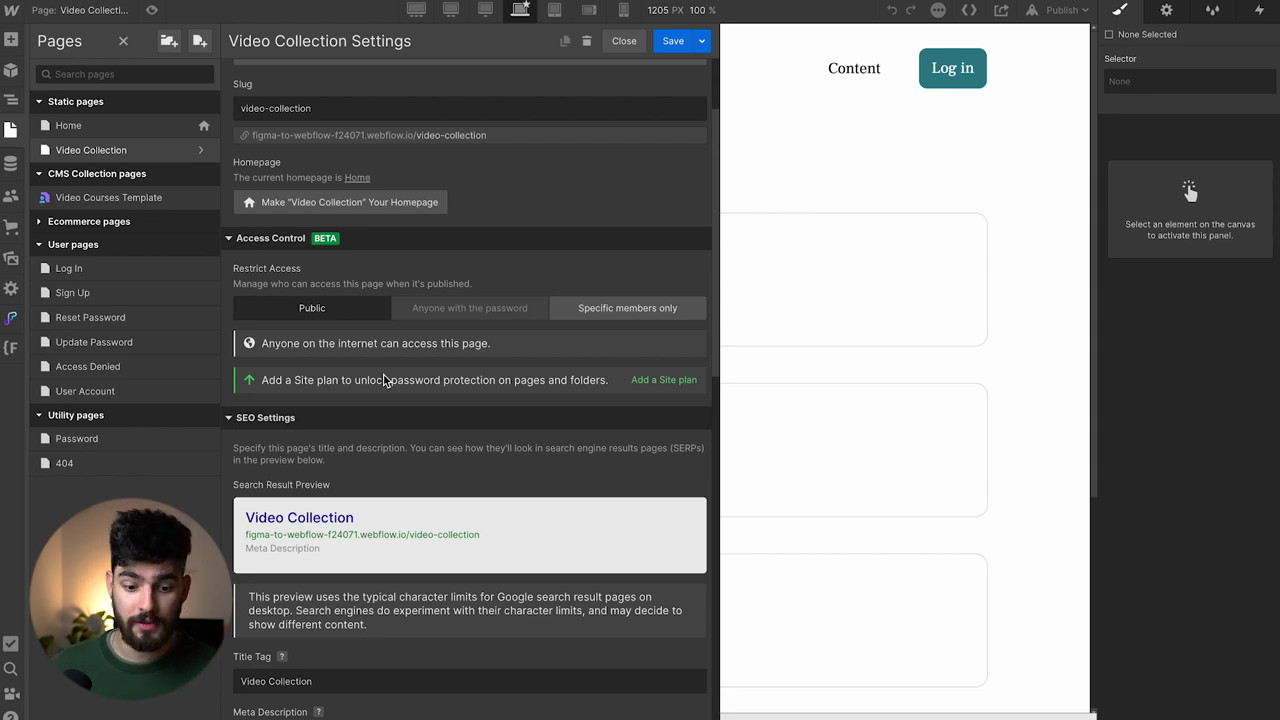
pyautogui.scroll(3, 385, 380)
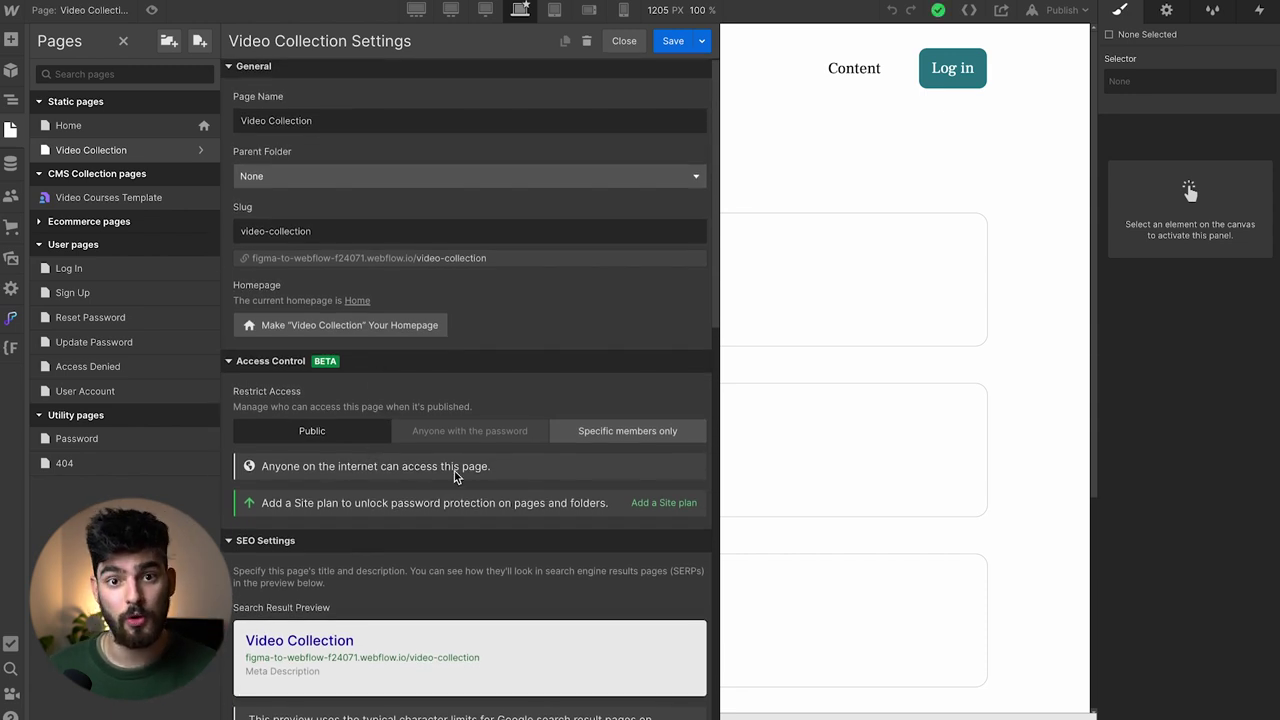
pyautogui.scroll(-1, 650, 463)
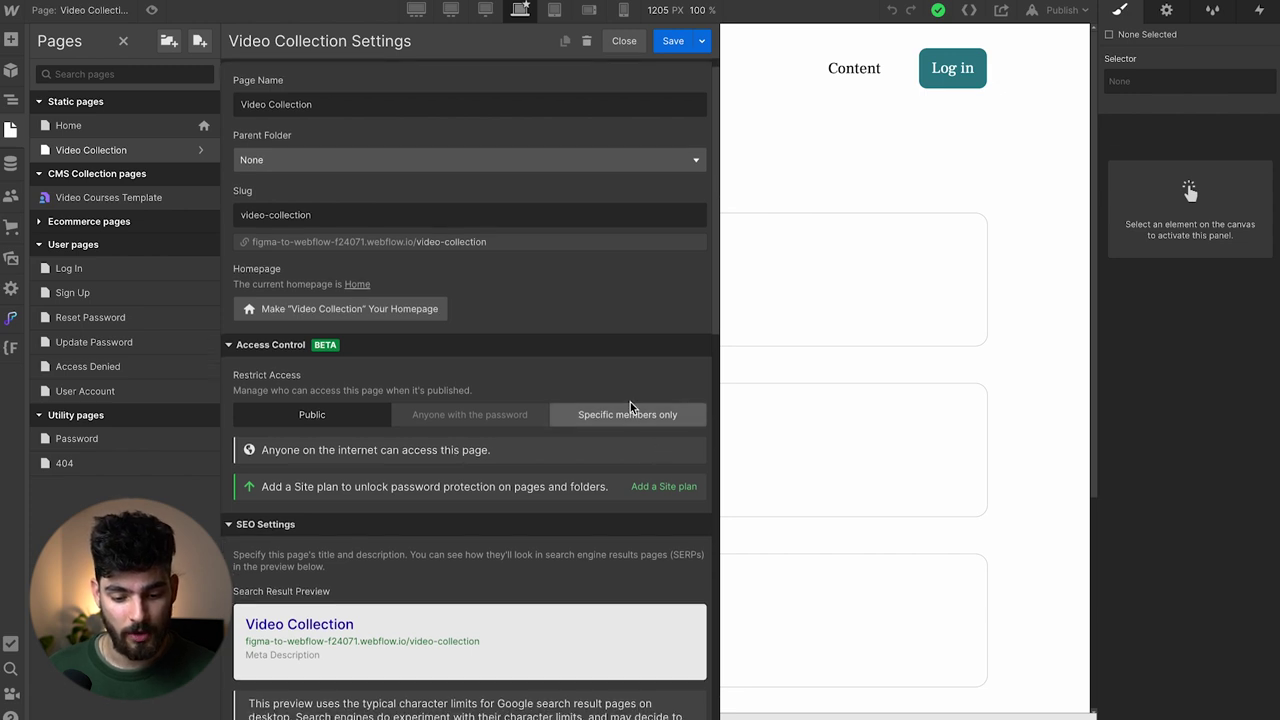
pyautogui.click(630, 418)
pyautogui.click(549, 448)
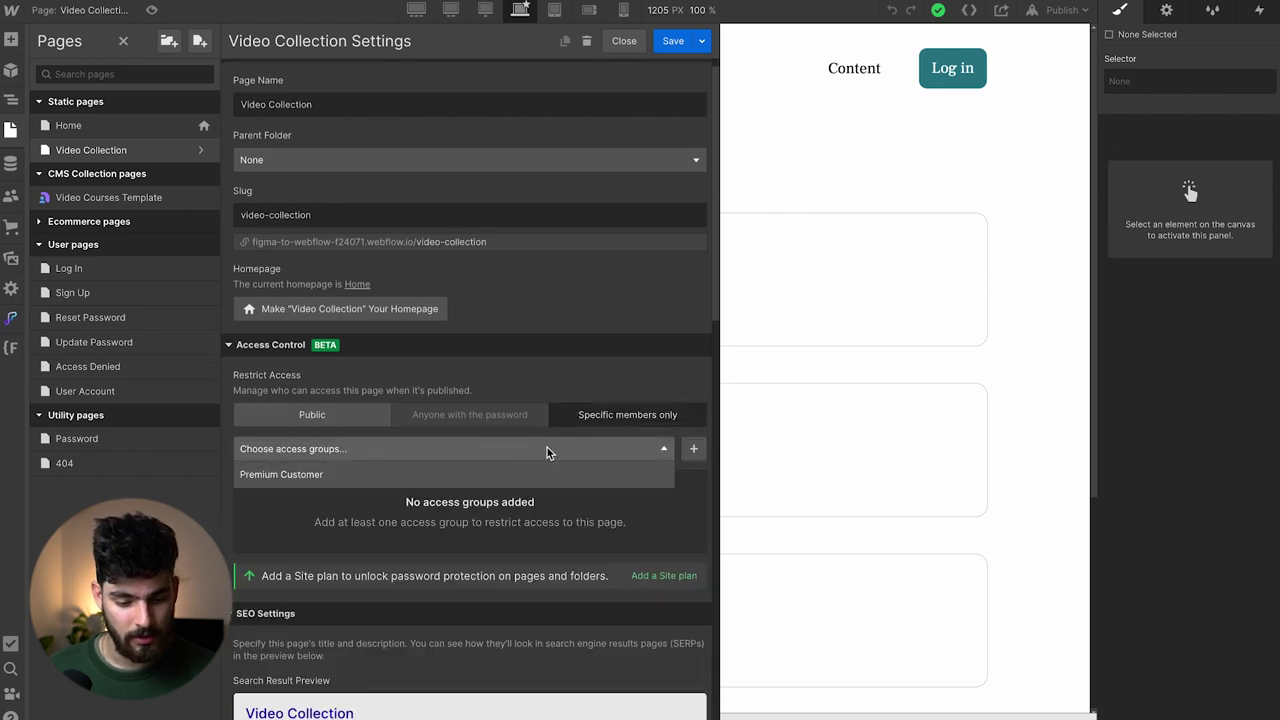
pyautogui.click(464, 477)
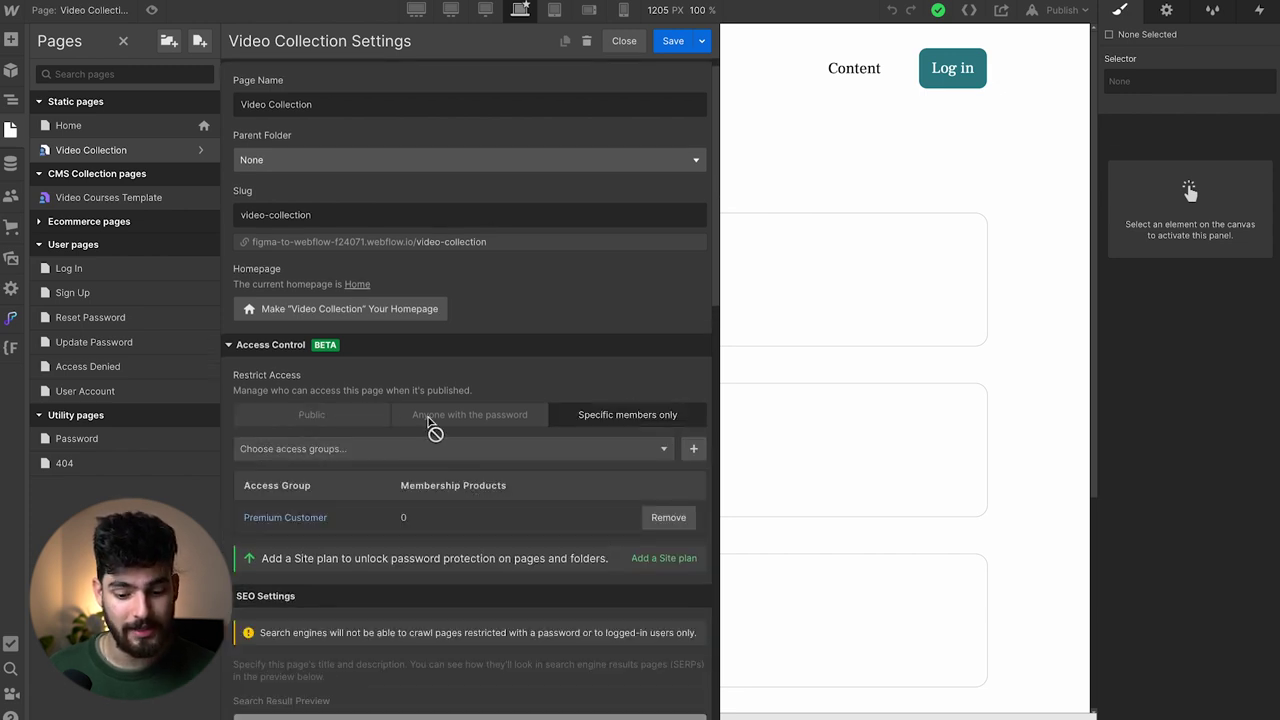
pyautogui.scroll(1, 430, 425)
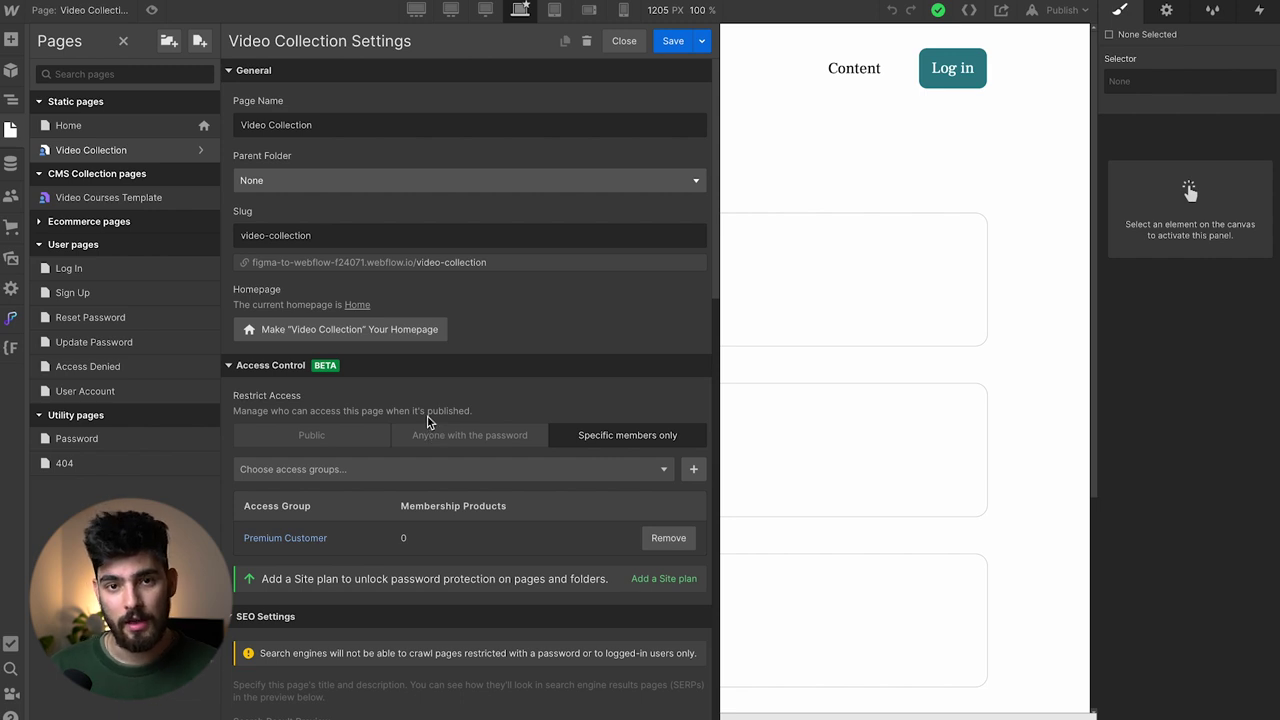
pyautogui.click(673, 41)
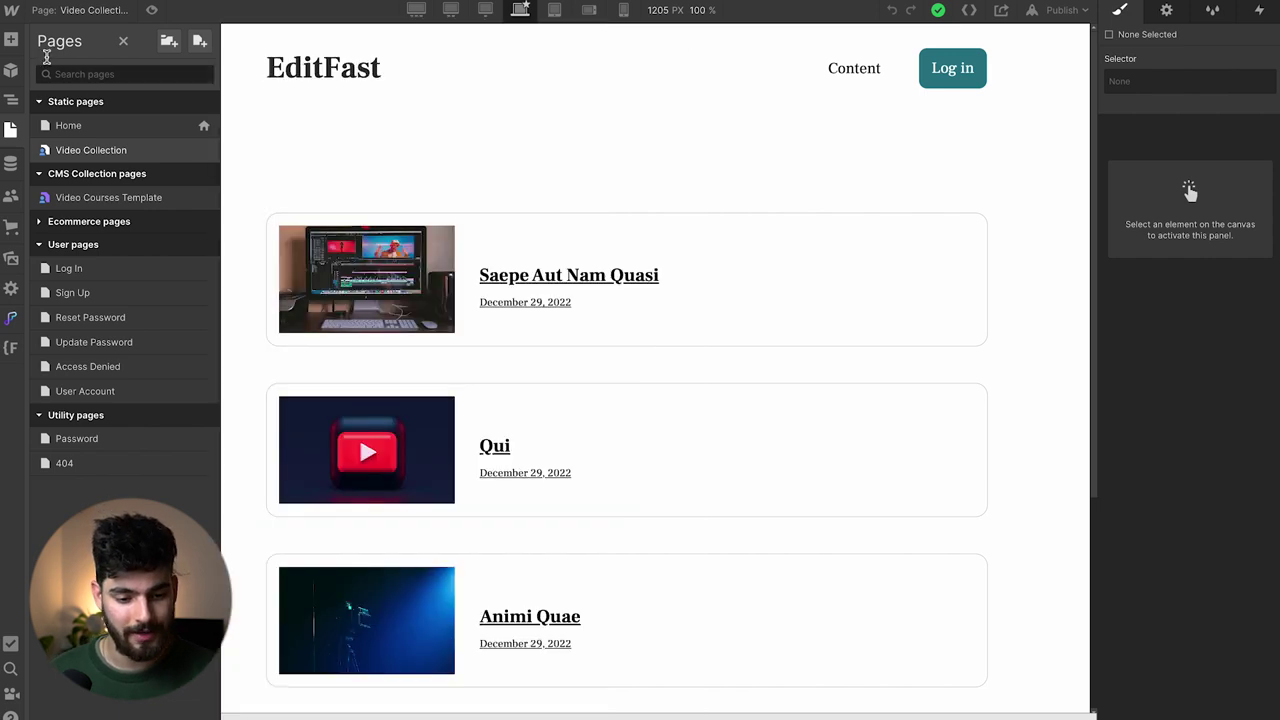
# Open the Access Denied page for editing and select its lock image, heading and body.
pyautogui.click(10, 199)
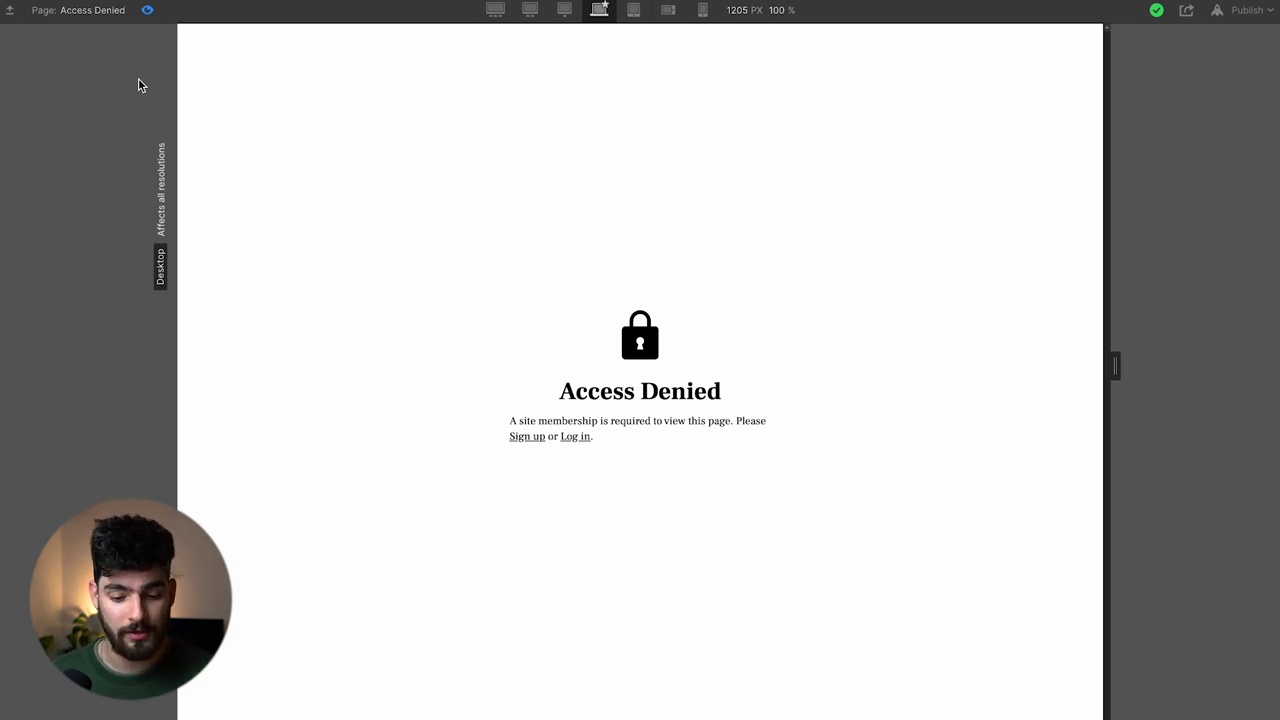
pyautogui.click(148, 10)
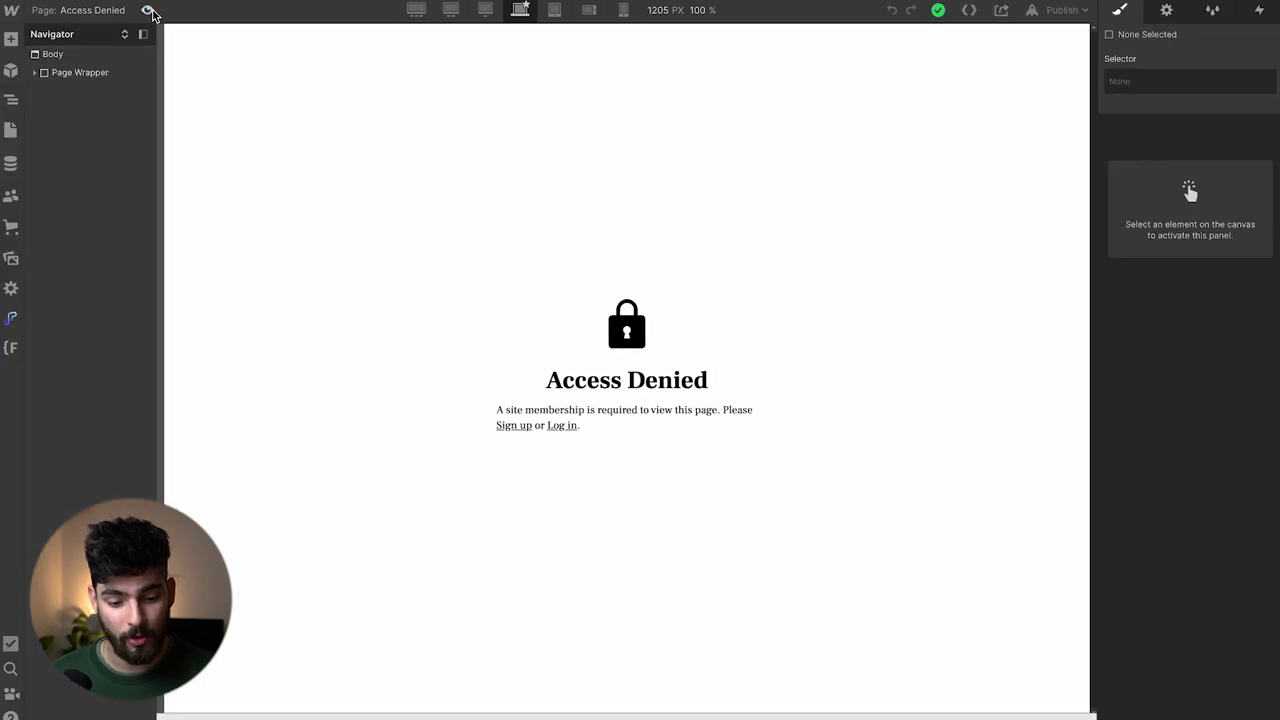
pyautogui.click(630, 340)
pyautogui.click(552, 378)
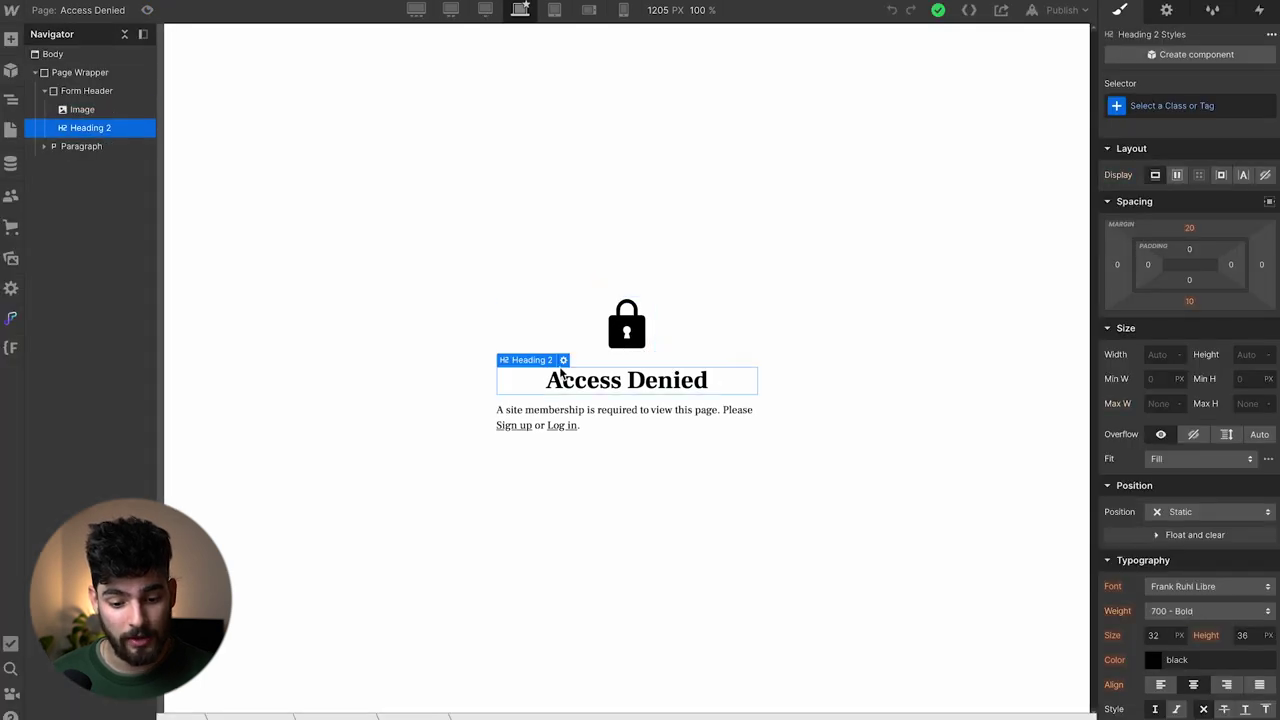
pyautogui.click(438, 344)
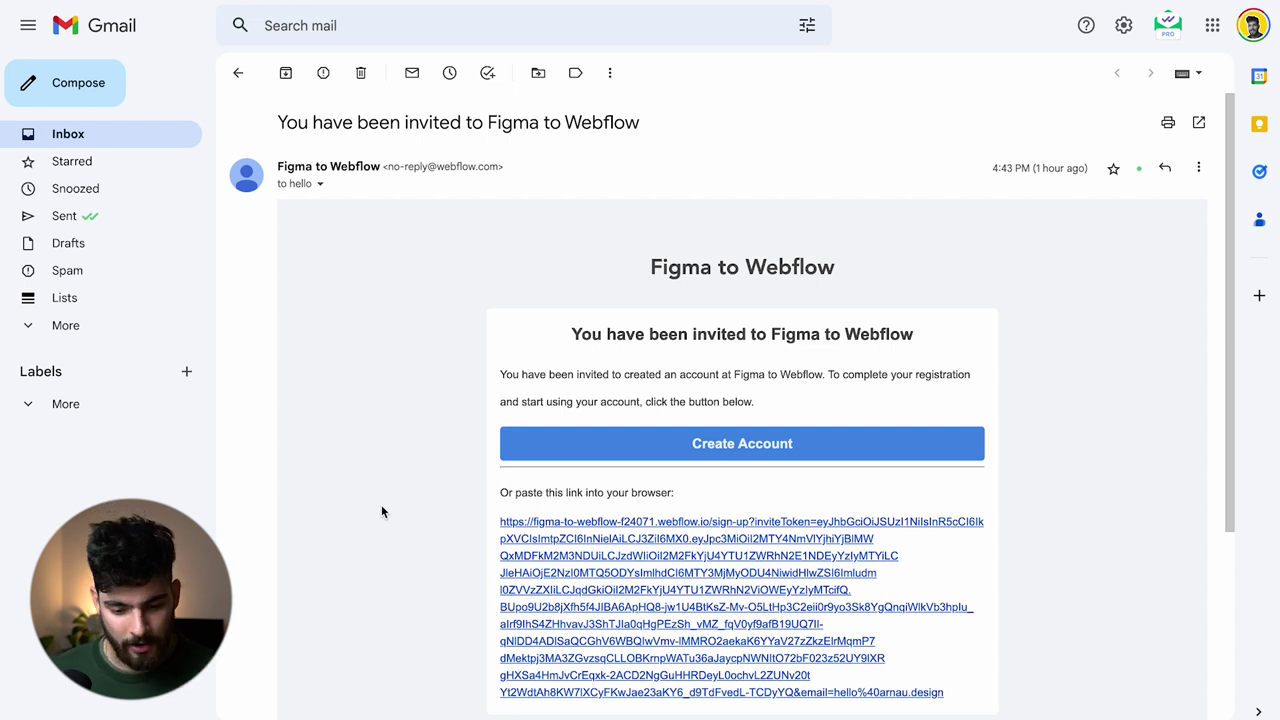
# Read through the Figma to Webflow invitation email and follow its Create Account link.
pyautogui.scroll(-2, 381, 505)
pyautogui.scroll(1, 385, 431)
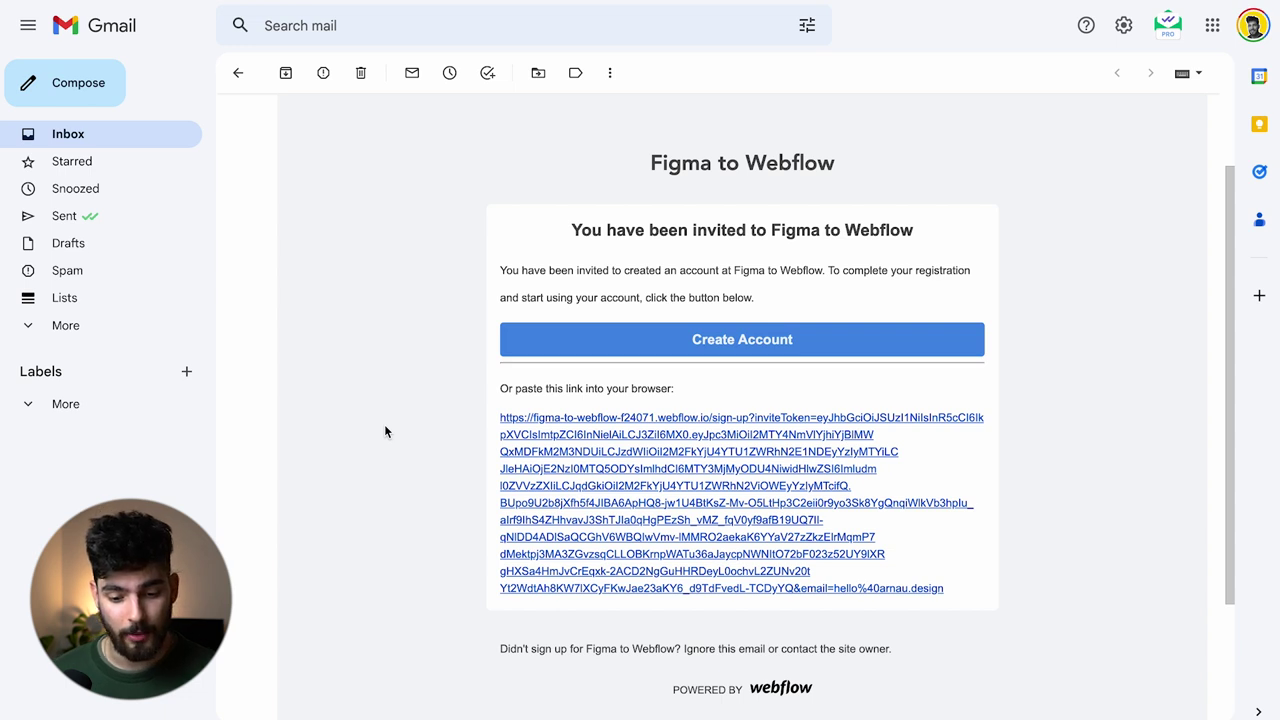
pyautogui.scroll(1, 400, 410)
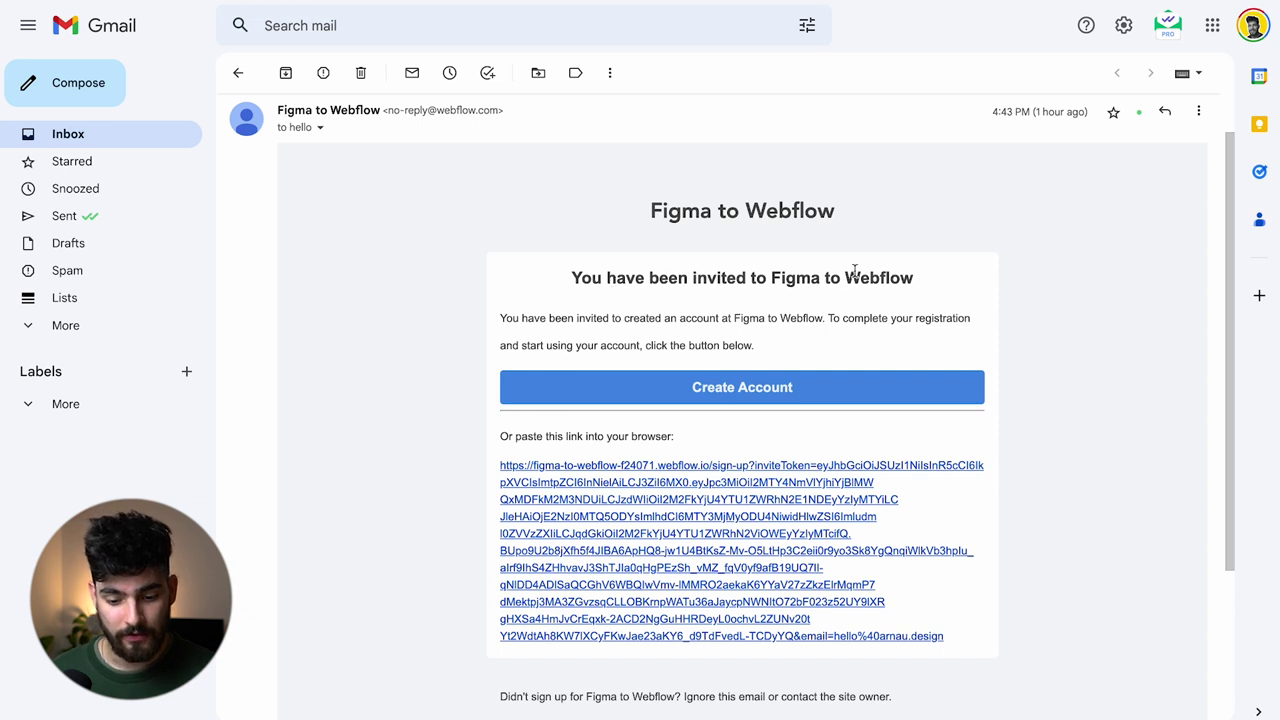
pyautogui.scroll(-1, 580, 325)
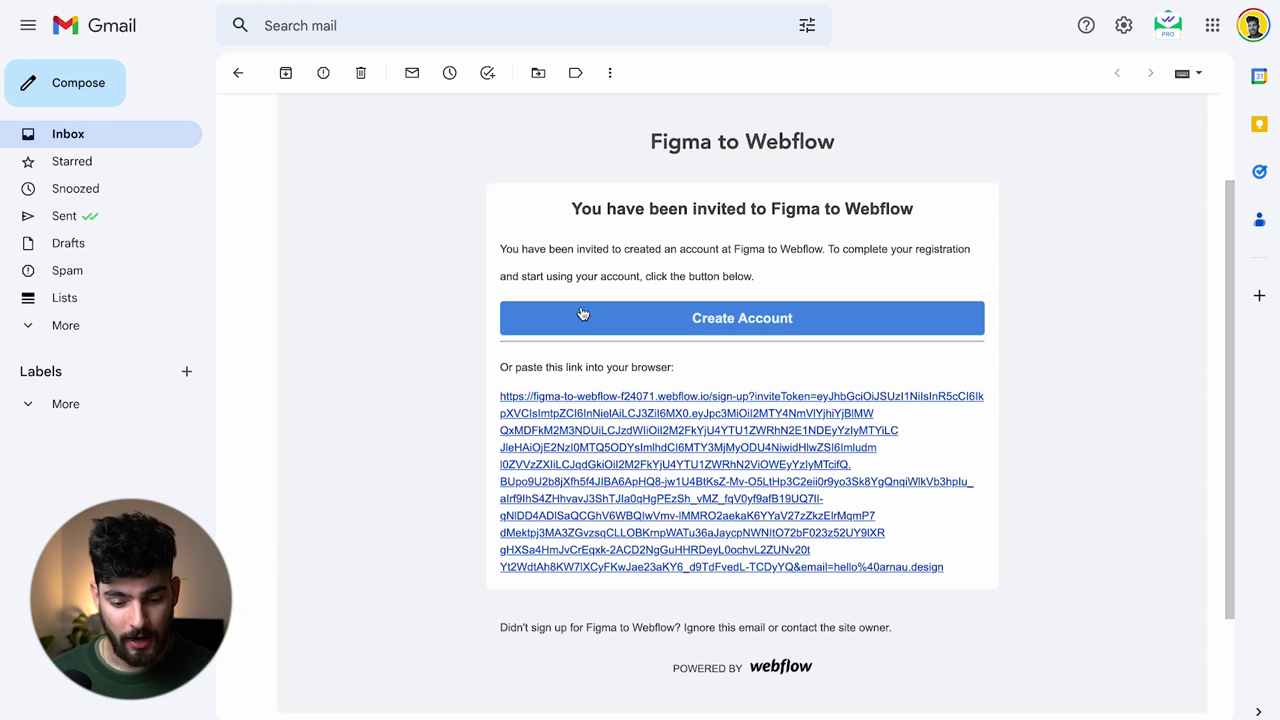
pyautogui.scroll(-2, 592, 460)
pyautogui.scroll(2, 592, 460)
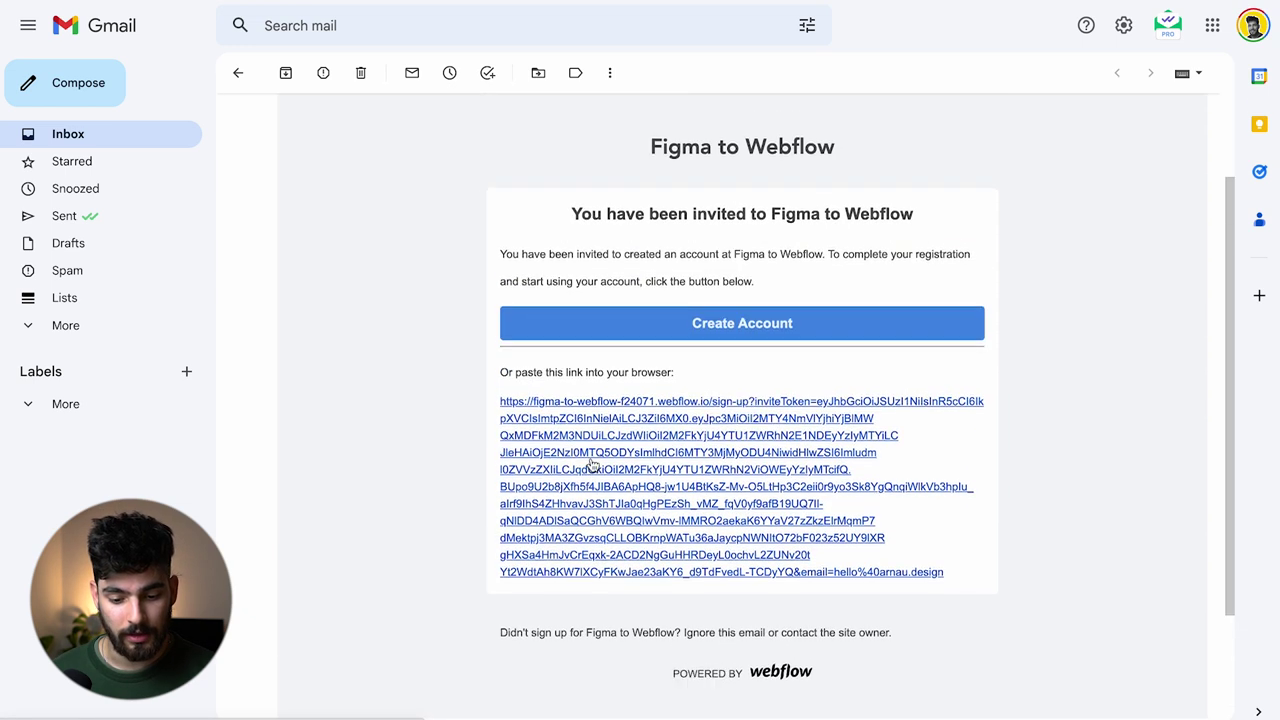
pyautogui.click(604, 334)
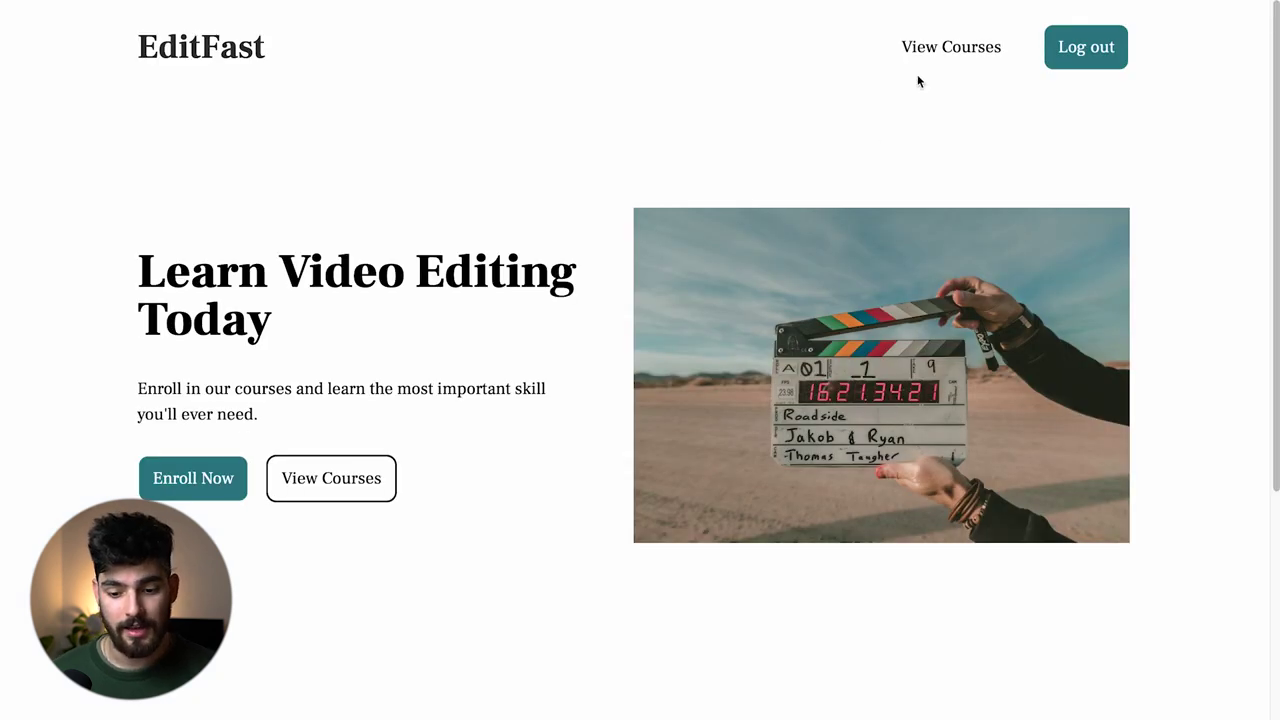
# Log out of EditFast and review the Sign up form with the invited email pre-filled.
pyautogui.click(1086, 50)
pyautogui.click(1086, 50)
pyautogui.moveTo(349, 420); pyautogui.dragTo(735, 447)
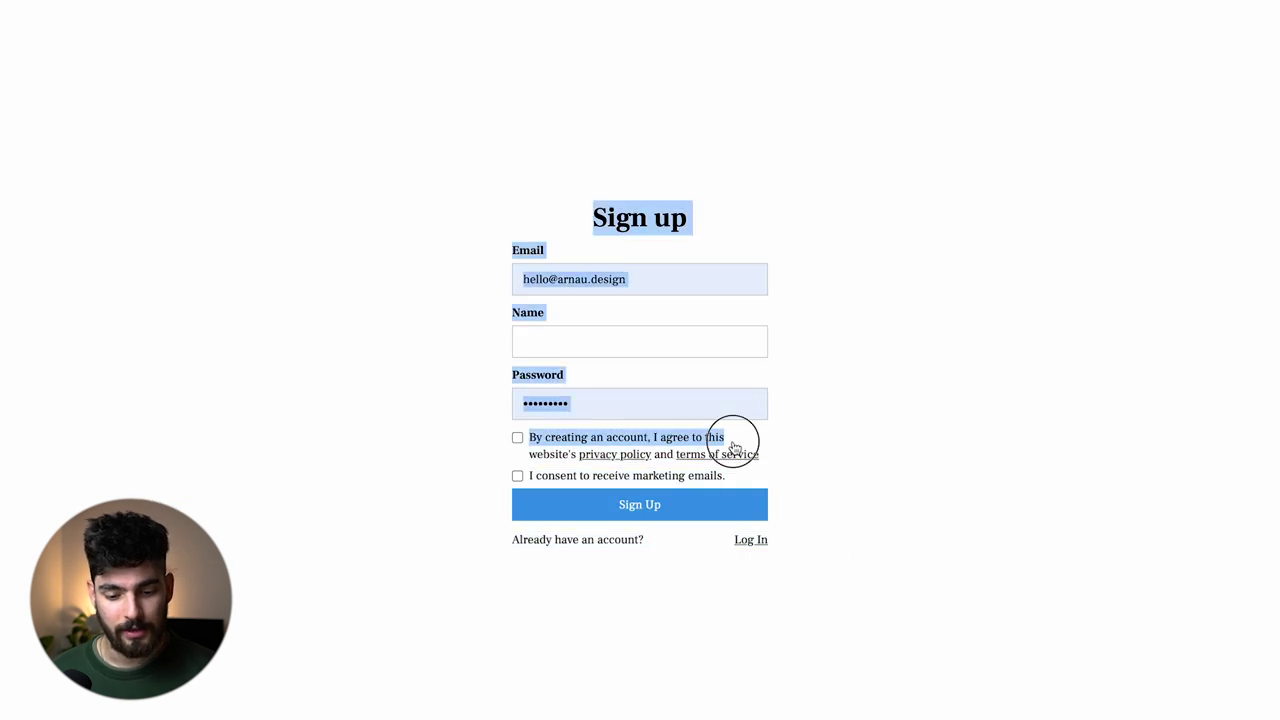
pyautogui.click(336, 268)
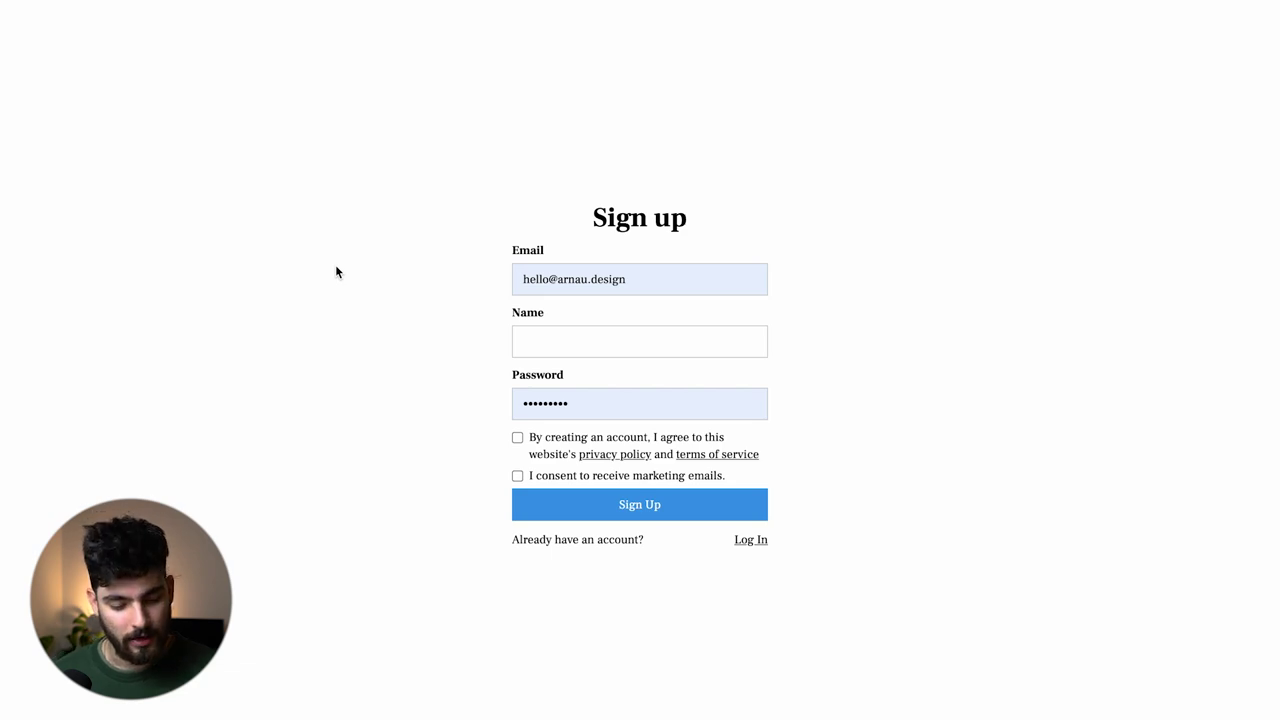
pyautogui.hotkey('ctrl', 'Tab')
pyautogui.hotkey('ctrl', 'Tab')
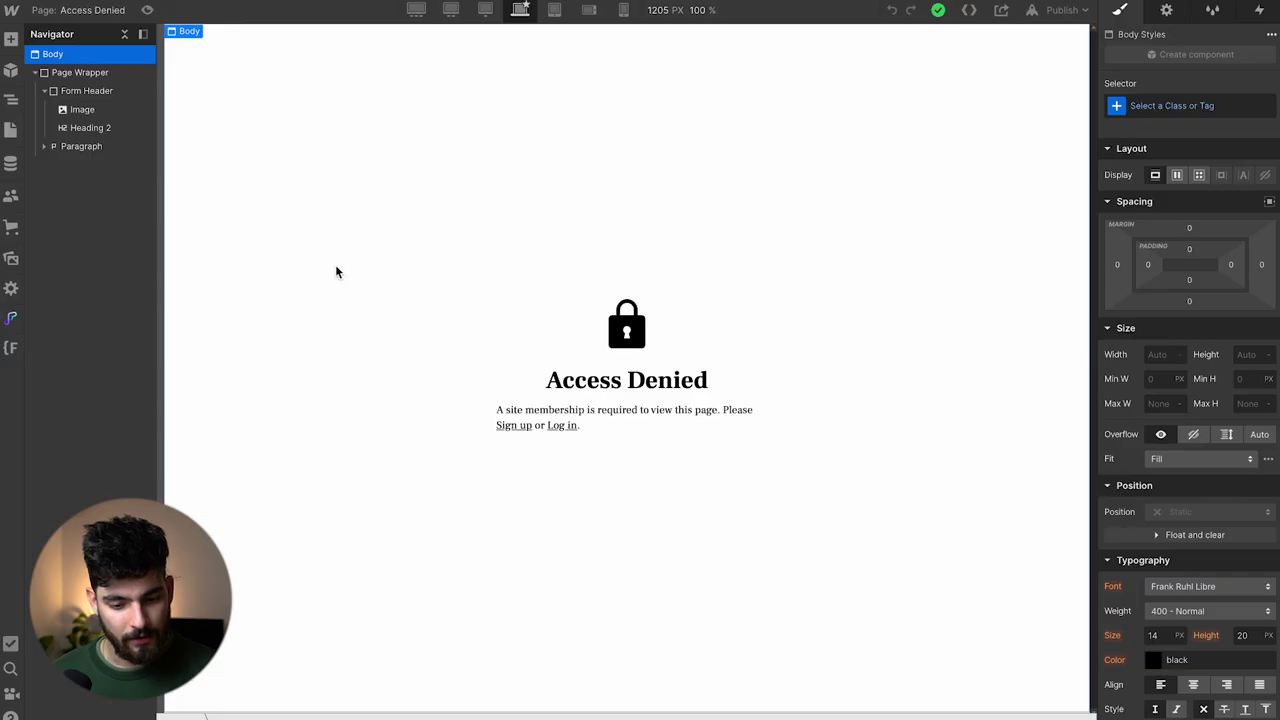
# Preview the 'Welcome to your Figma to Webflow account!' email under User accounts emails.
pyautogui.click(88, 12)
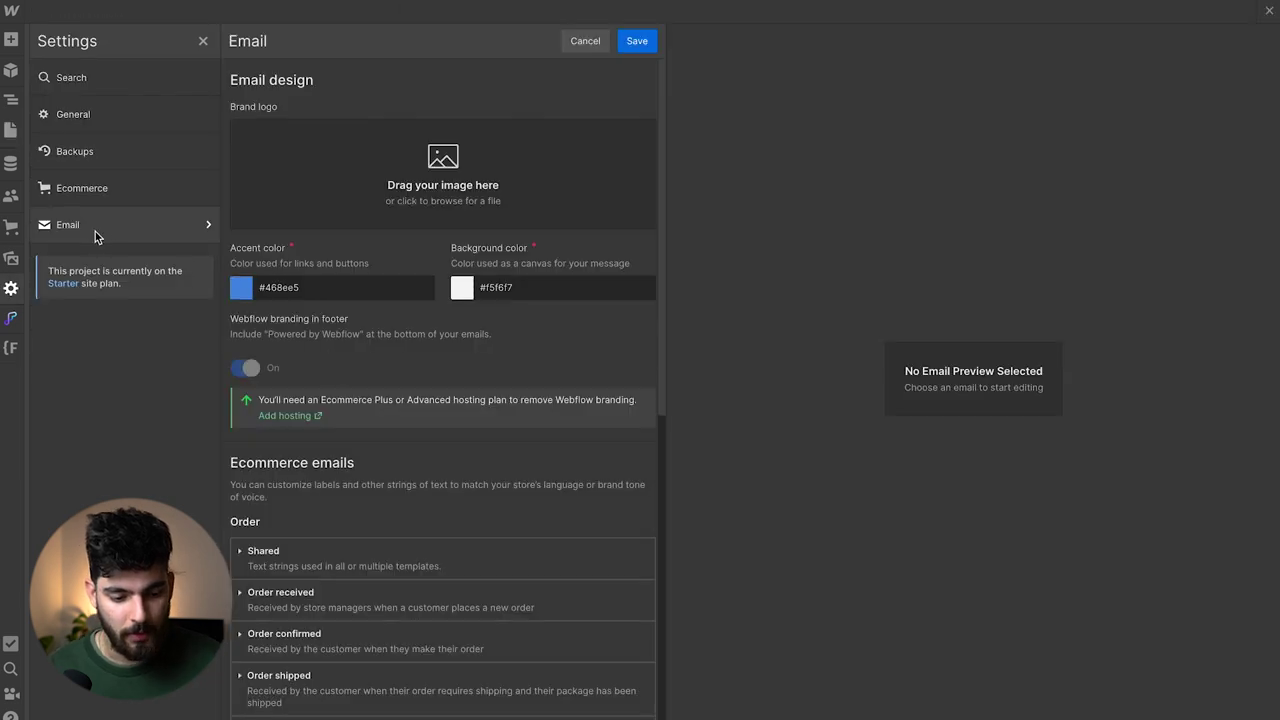
pyautogui.scroll(-5, 316, 330)
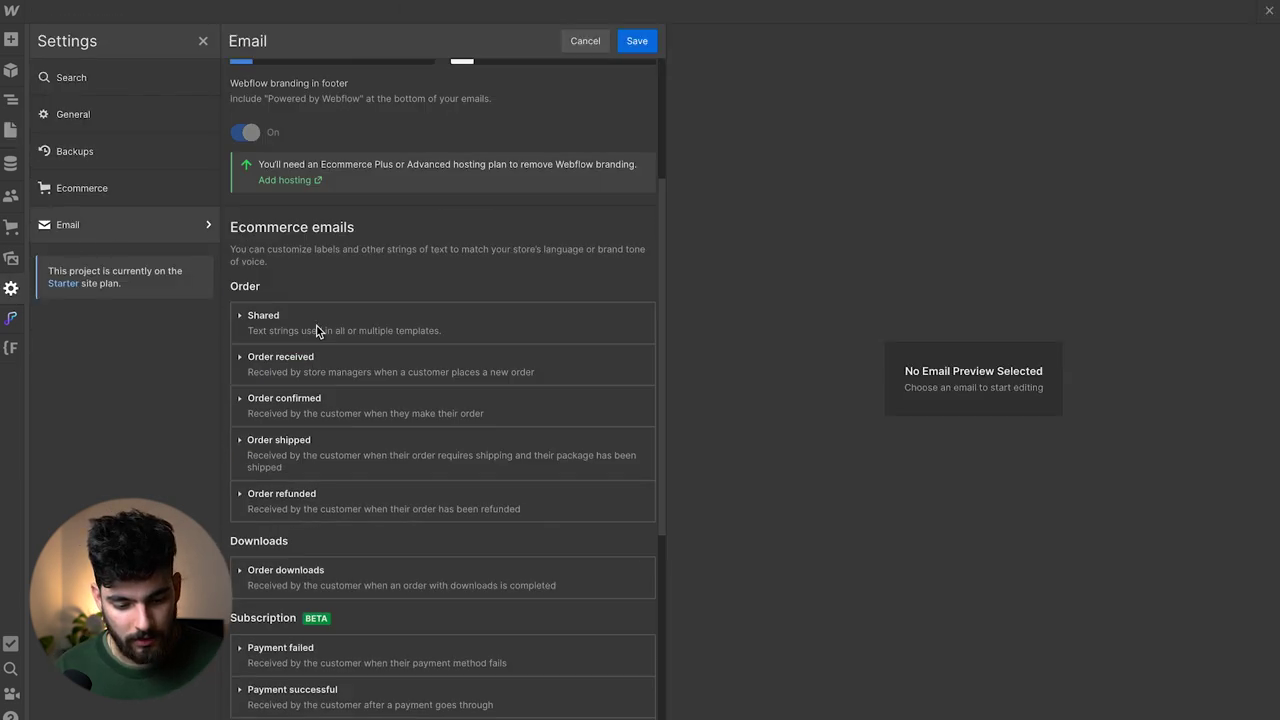
pyautogui.scroll(-2, 313, 464)
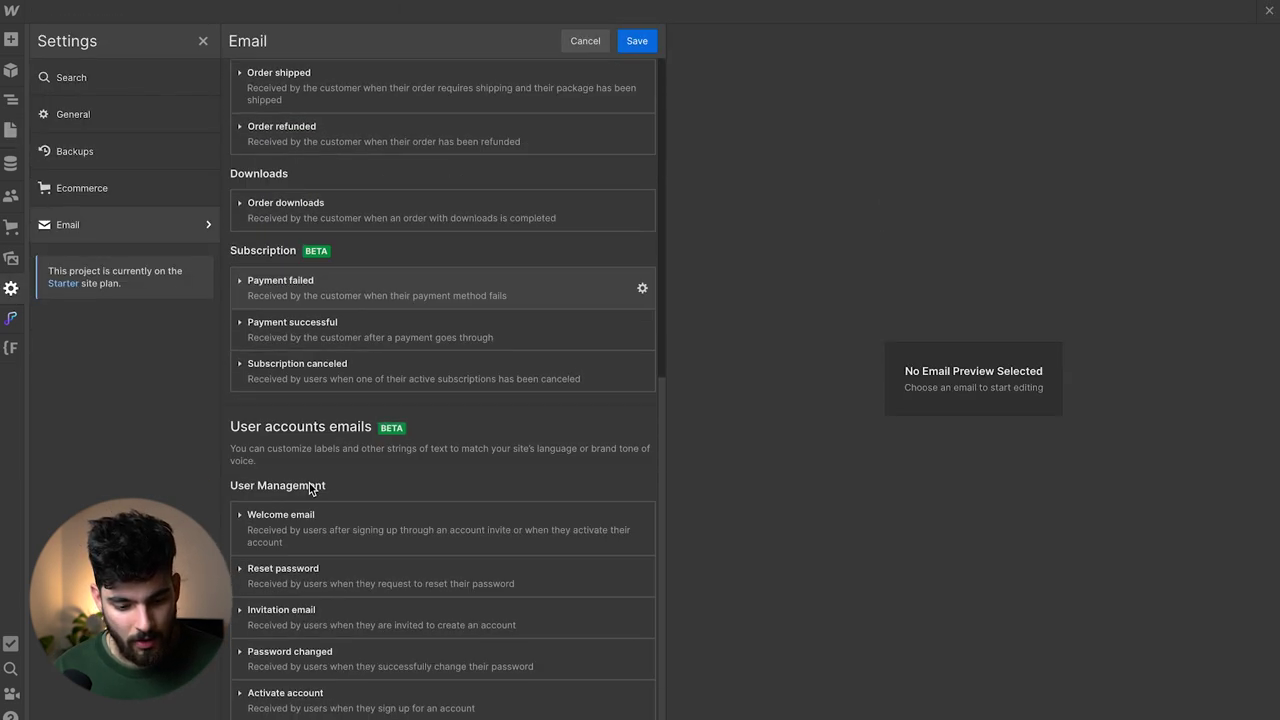
pyautogui.click(314, 516)
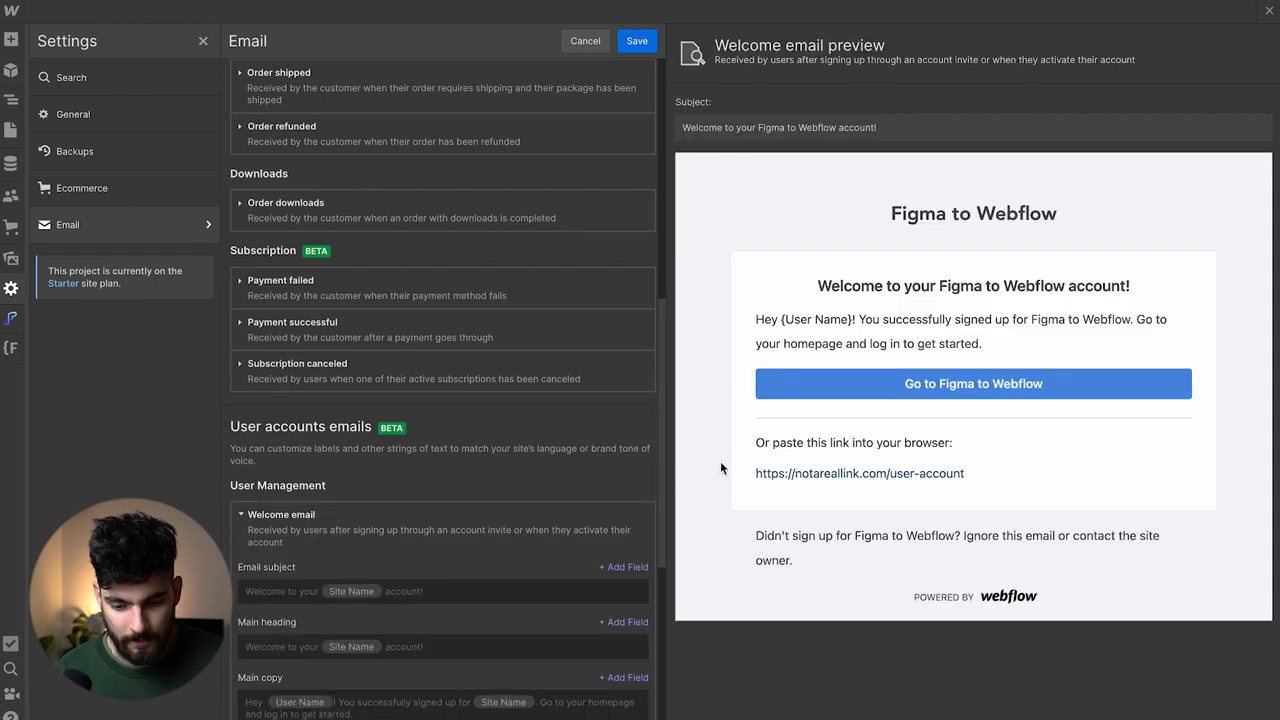
# Review the Welcome email subject and set the email accent colour to black.
pyautogui.moveTo(899, 265); pyautogui.dragTo(920, 385)
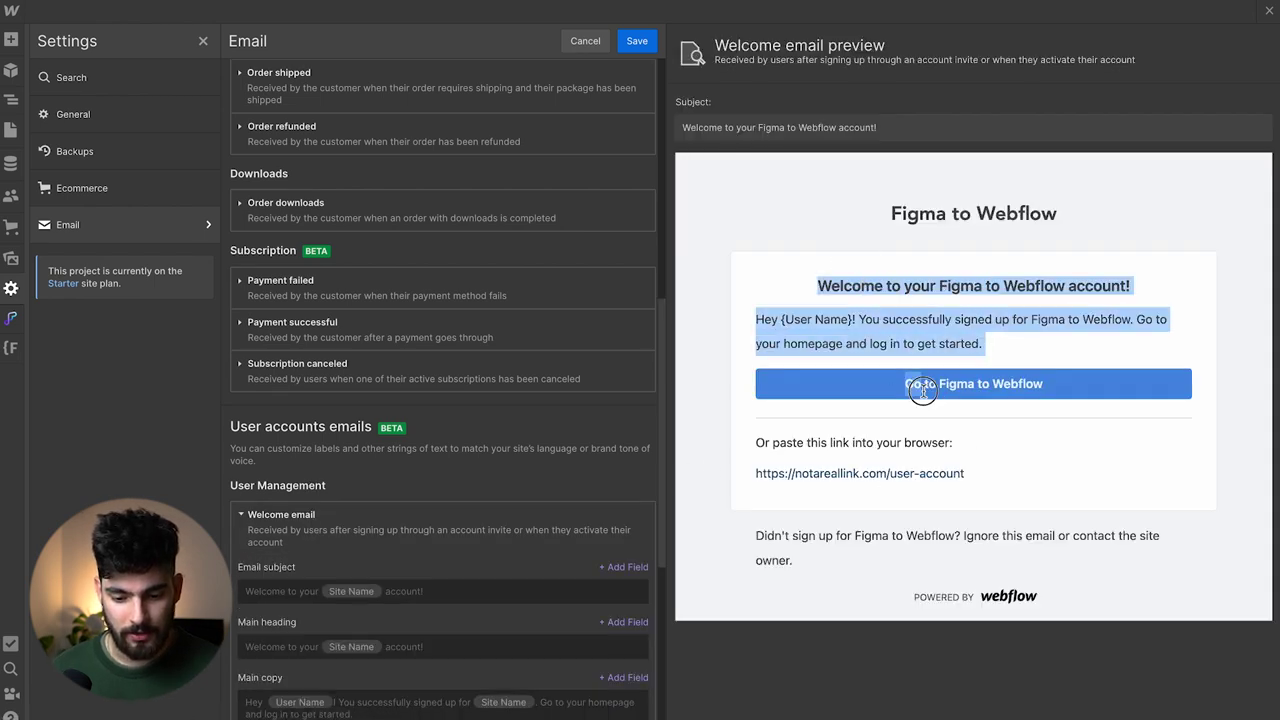
pyautogui.scroll(-3, 457, 567)
pyautogui.click(274, 372)
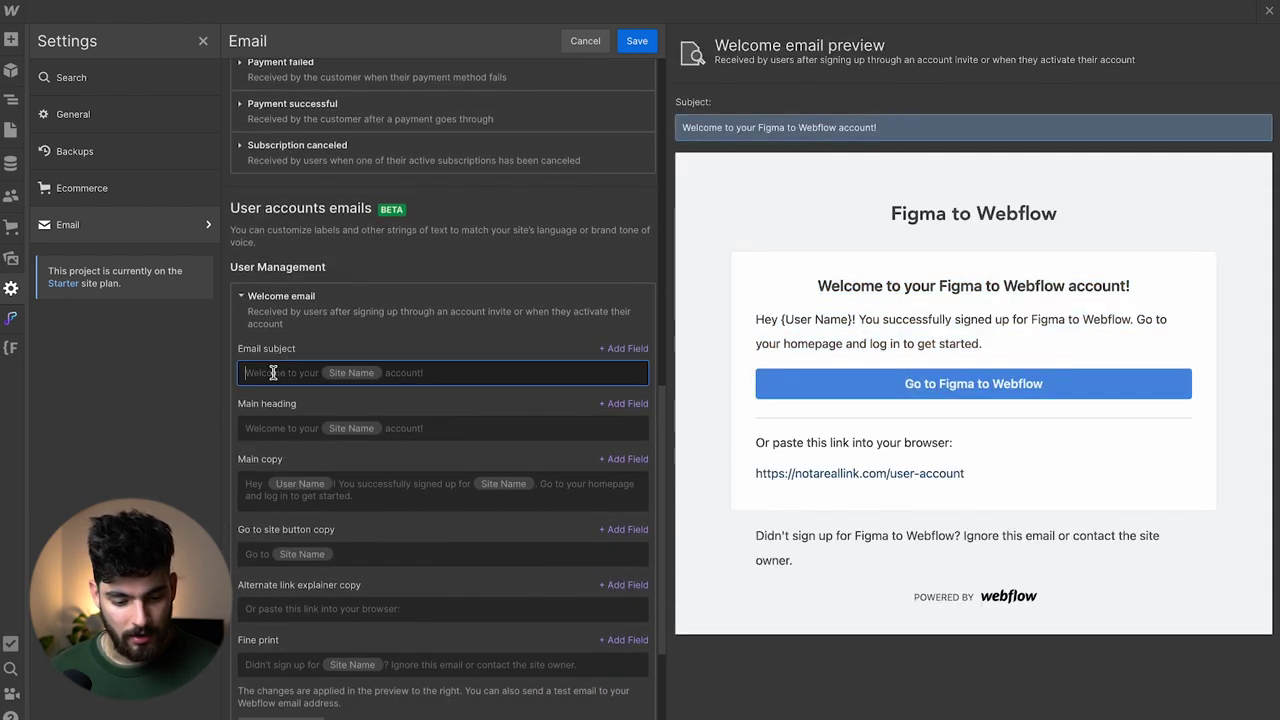
pyautogui.scroll(-2, 286, 465)
pyautogui.scroll(6, 313, 552)
pyautogui.scroll(4, 313, 552)
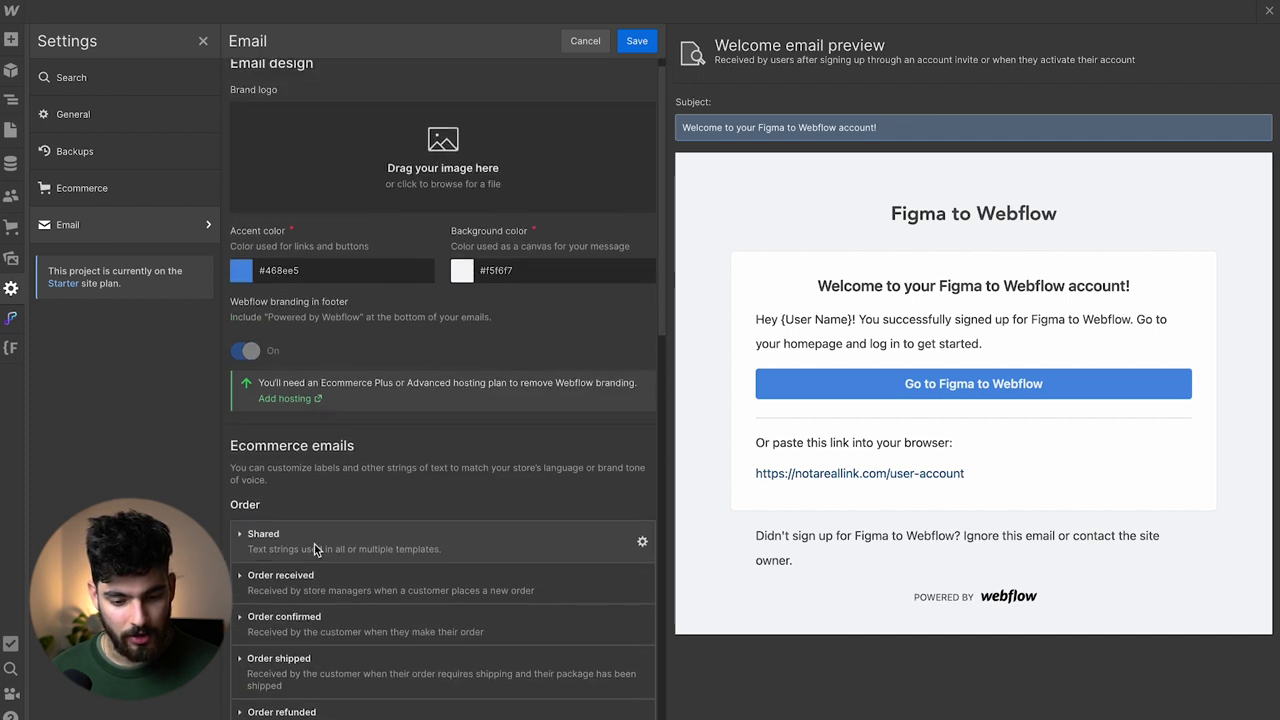
pyautogui.click(295, 290)
pyautogui.write('#07274e')
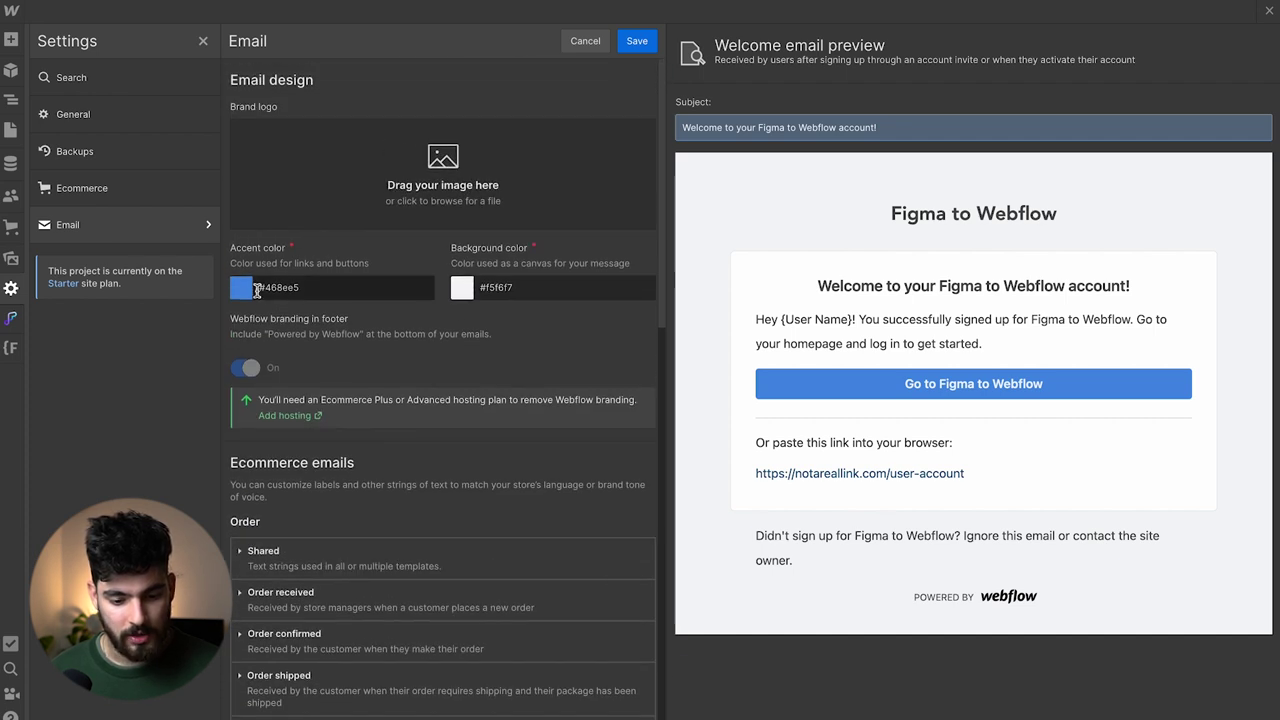
pyautogui.click(241, 287)
pyautogui.moveTo(336, 443); pyautogui.dragTo(386, 538)
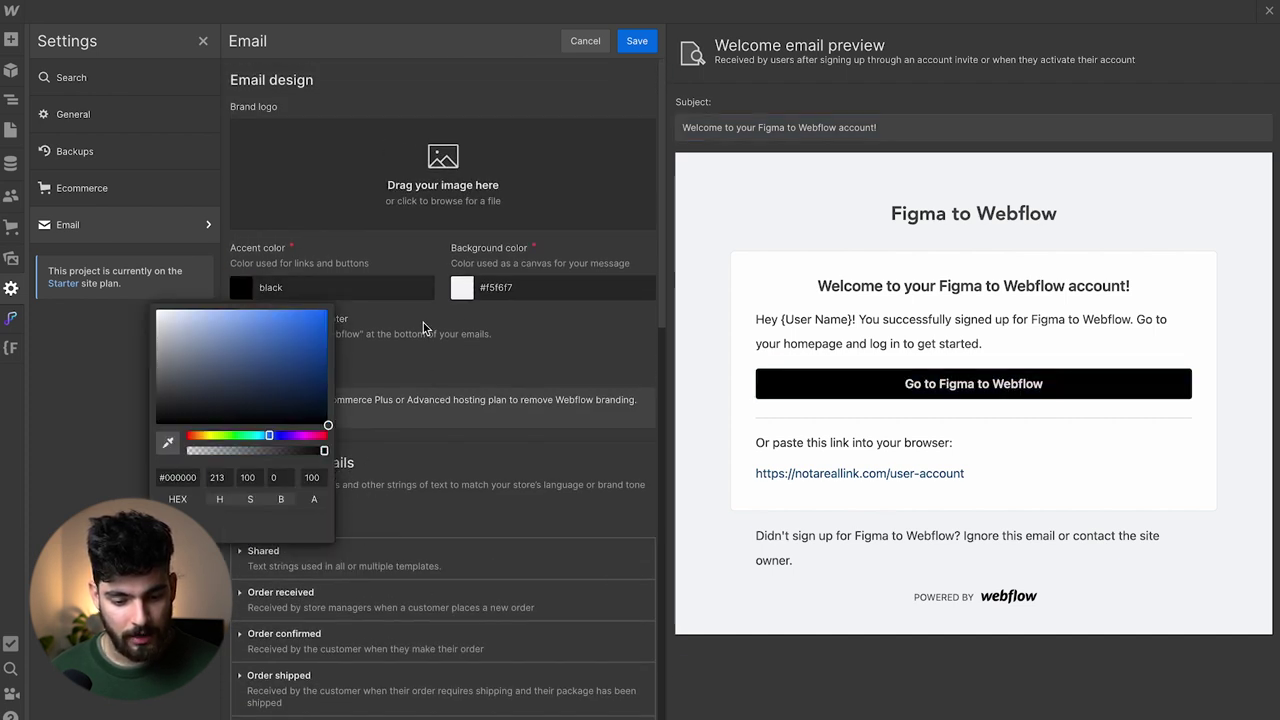
pyautogui.click(468, 300)
# Set the email background colour to white.
pyautogui.click(468, 290)
pyautogui.hotkey('ctrl', 'v')
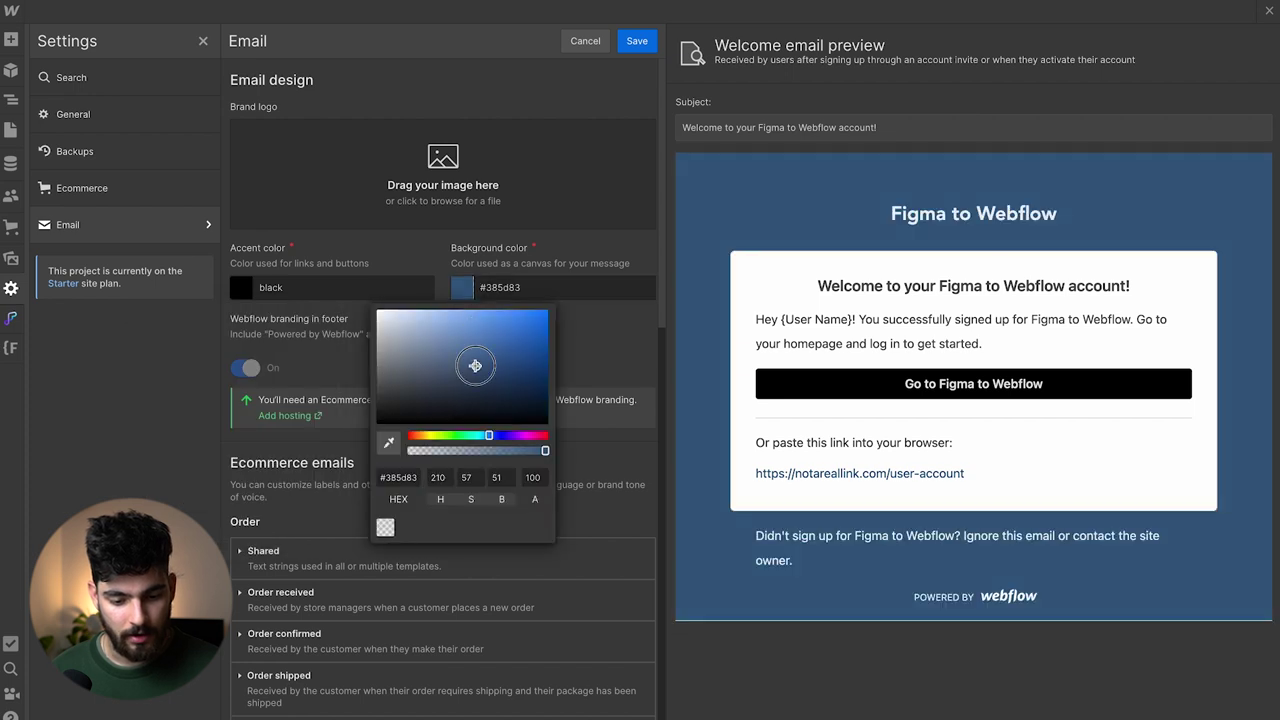
pyautogui.scroll(-9, 474, 361)
pyautogui.scroll(-2, 474, 361)
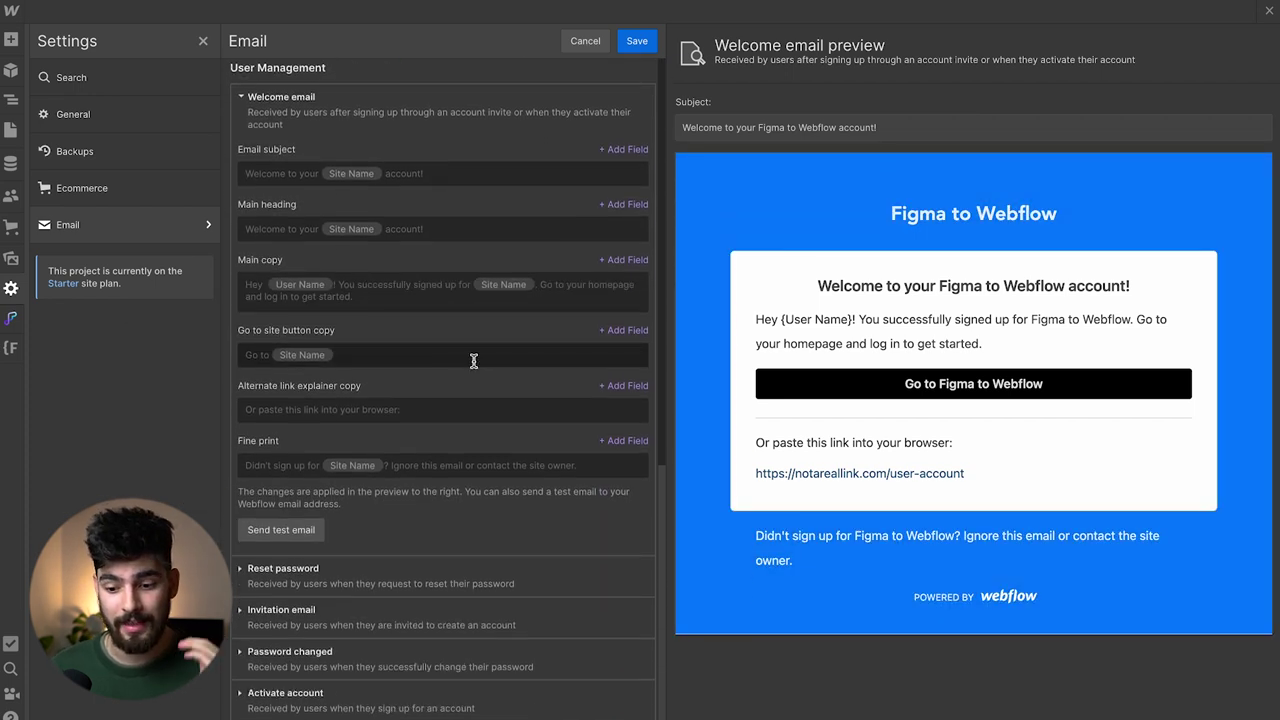
pyautogui.scroll(11, 474, 361)
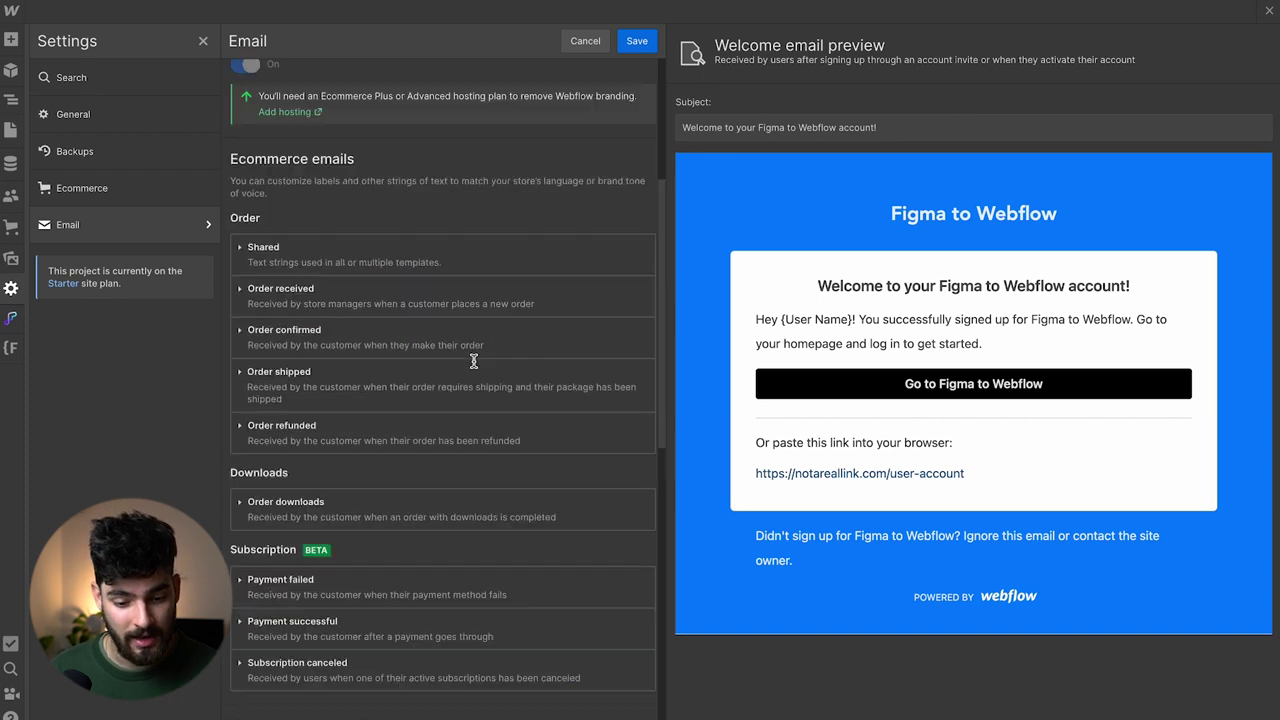
pyautogui.click(462, 292)
pyautogui.click(372, 312)
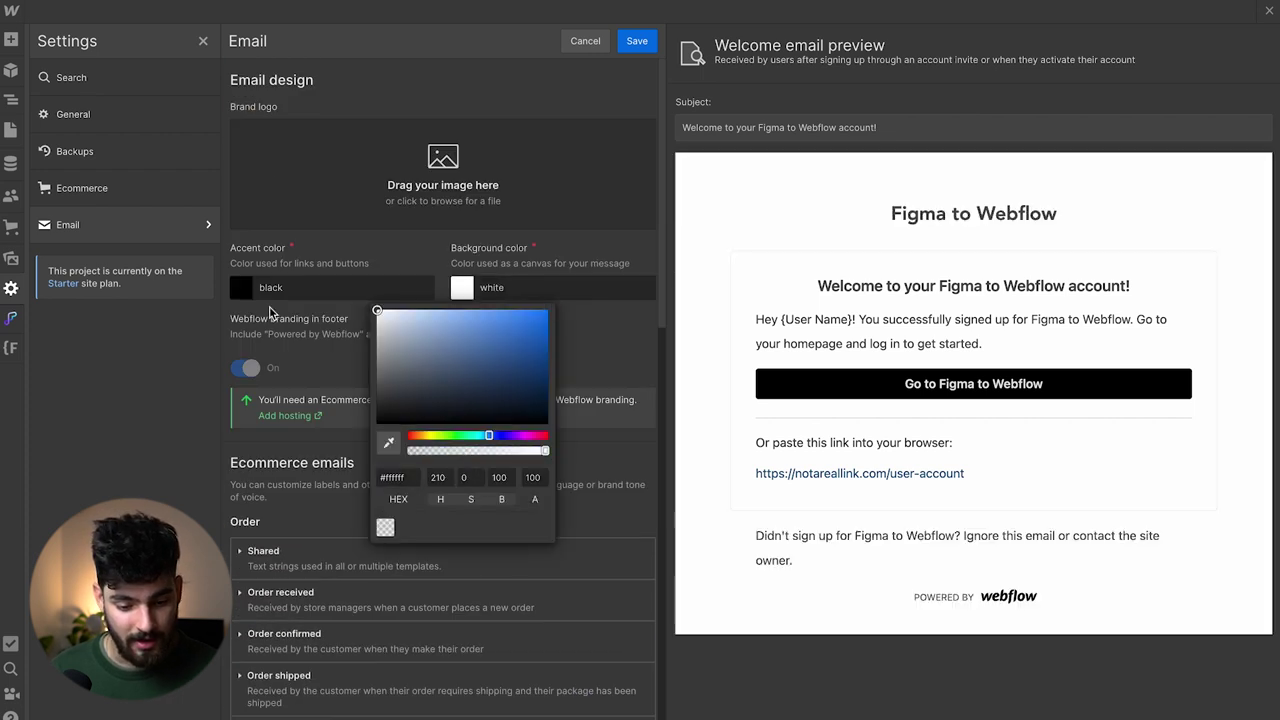
pyautogui.click(269, 341)
# Review the Welcome email subject line and expand the shared Order email text strings.
pyautogui.scroll(-10, 269, 341)
pyautogui.scroll(-5, 269, 341)
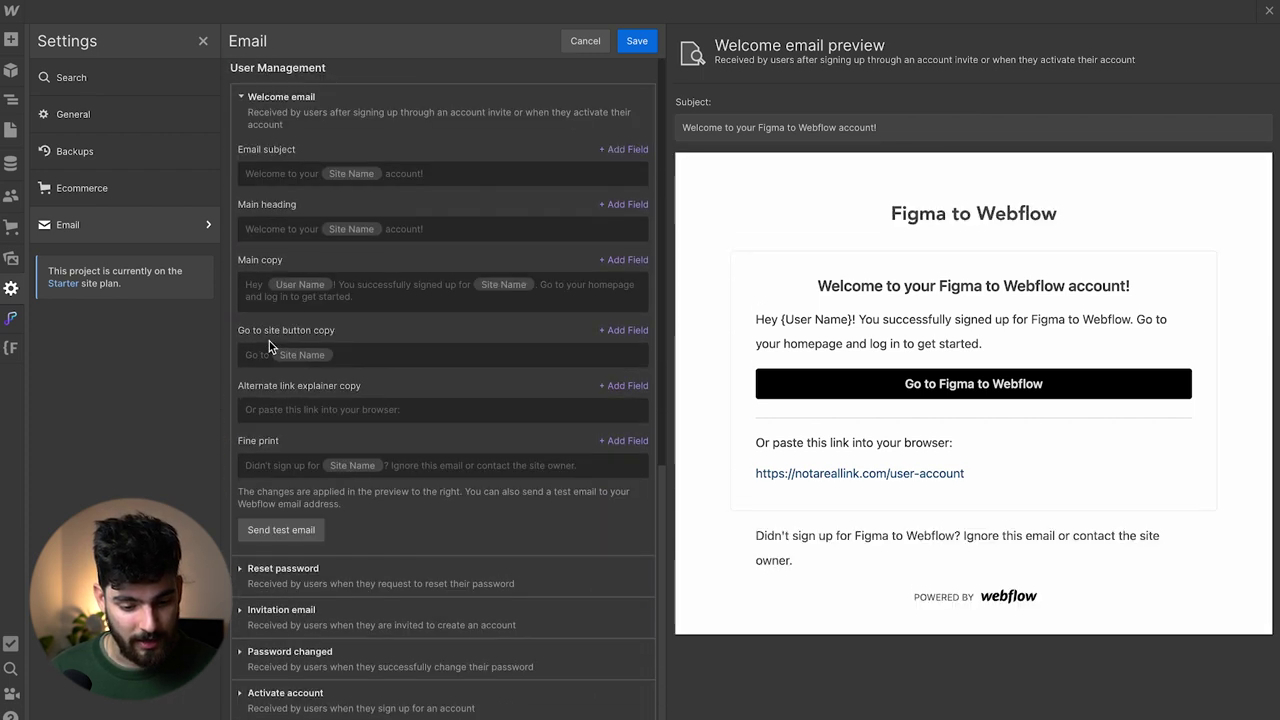
pyautogui.click(282, 173)
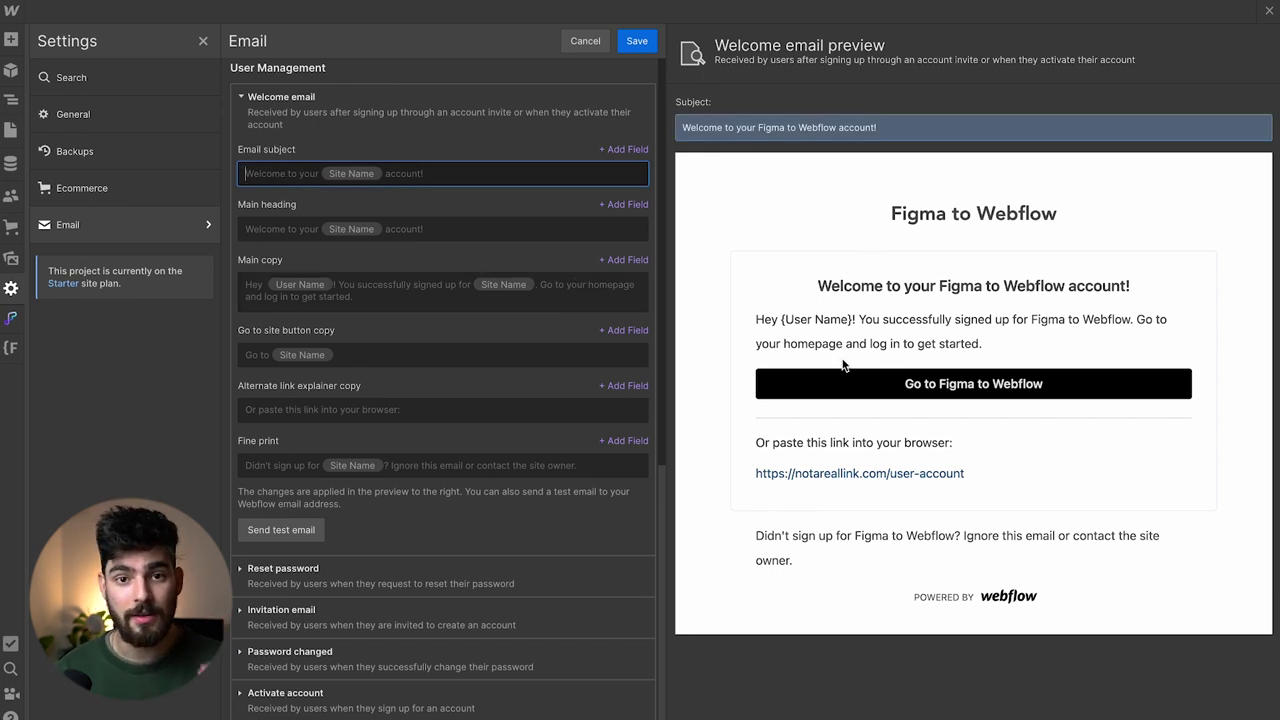
pyautogui.scroll(1, 500, 451)
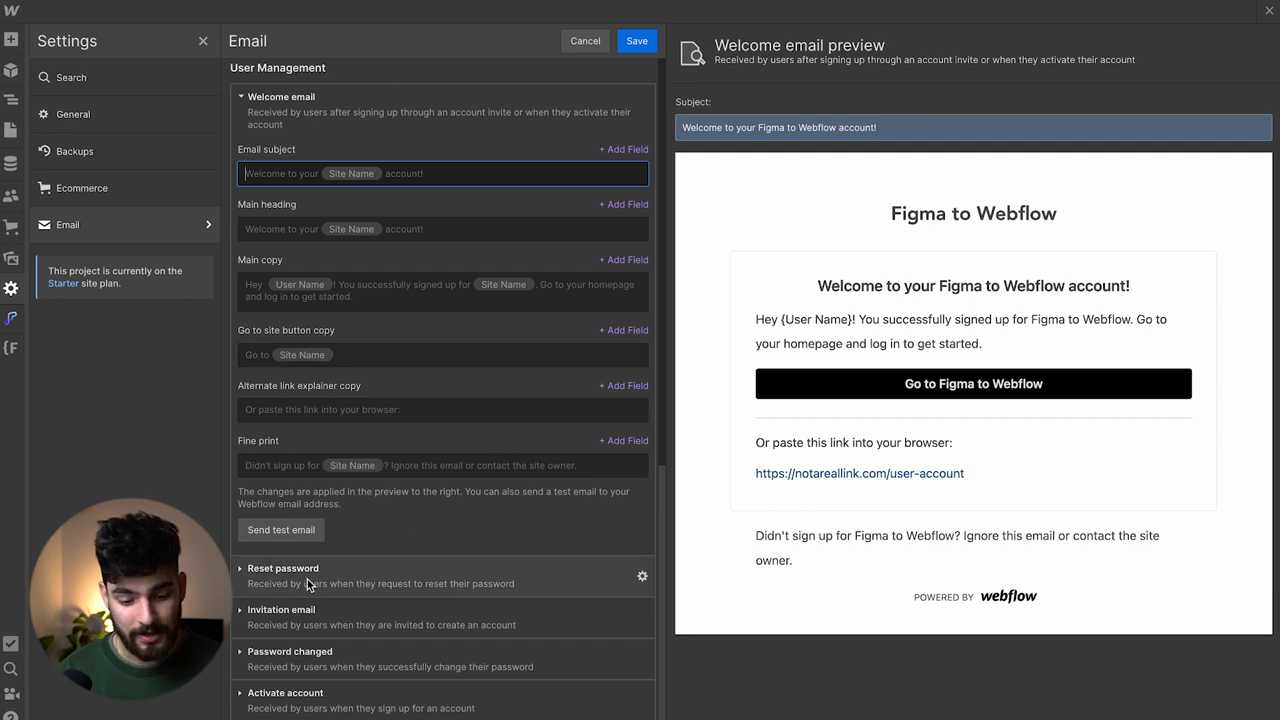
pyautogui.scroll(2, 590, 268)
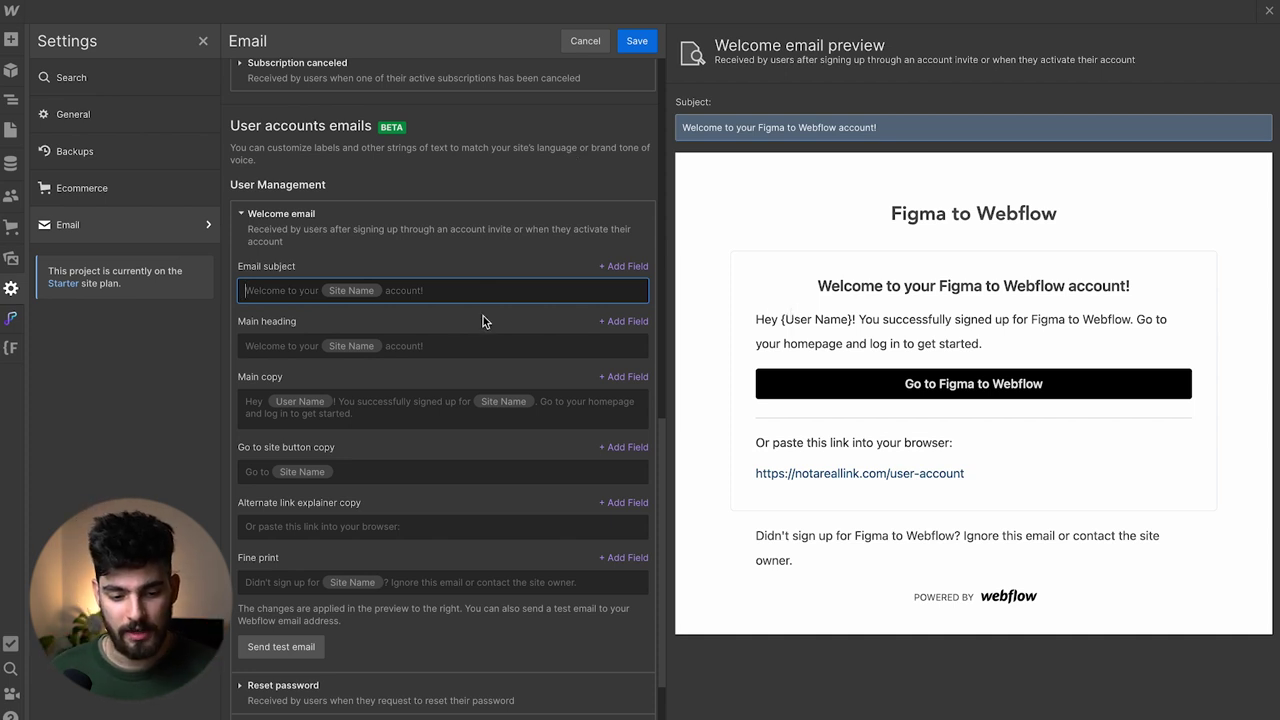
pyautogui.scroll(-5, 470, 315)
pyautogui.click(380, 552)
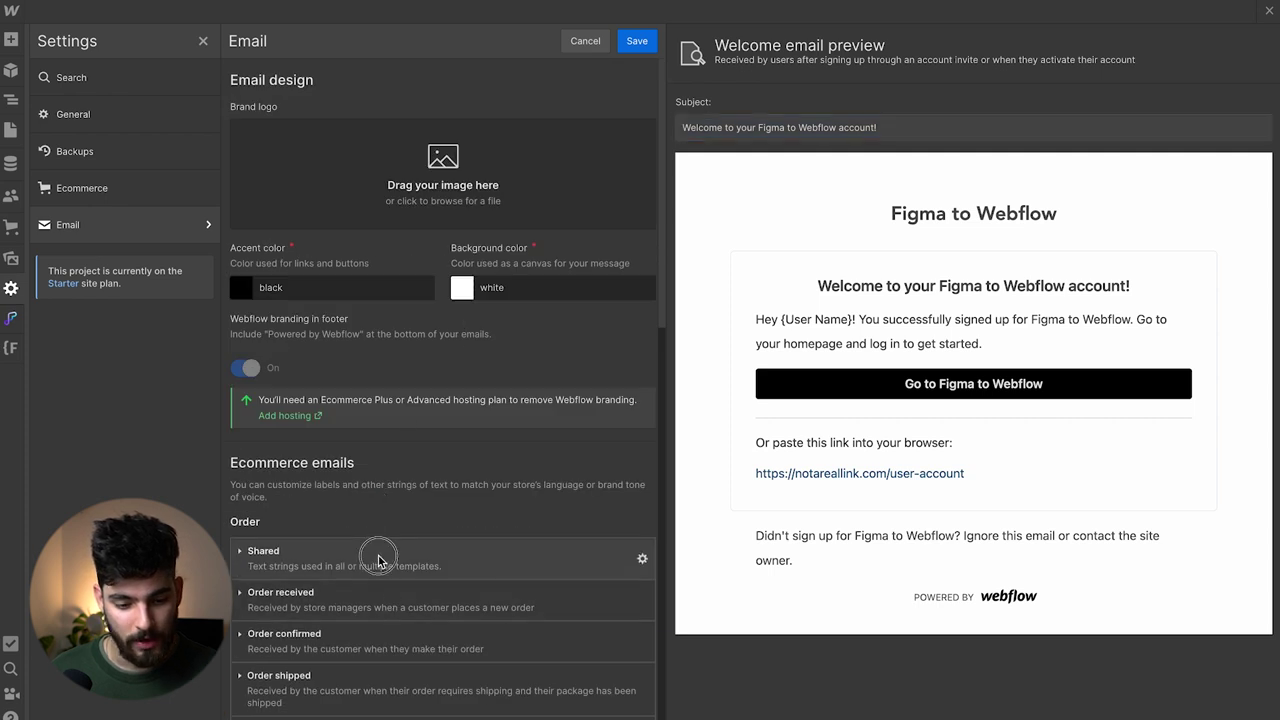
pyautogui.scroll(-4, 883, 540)
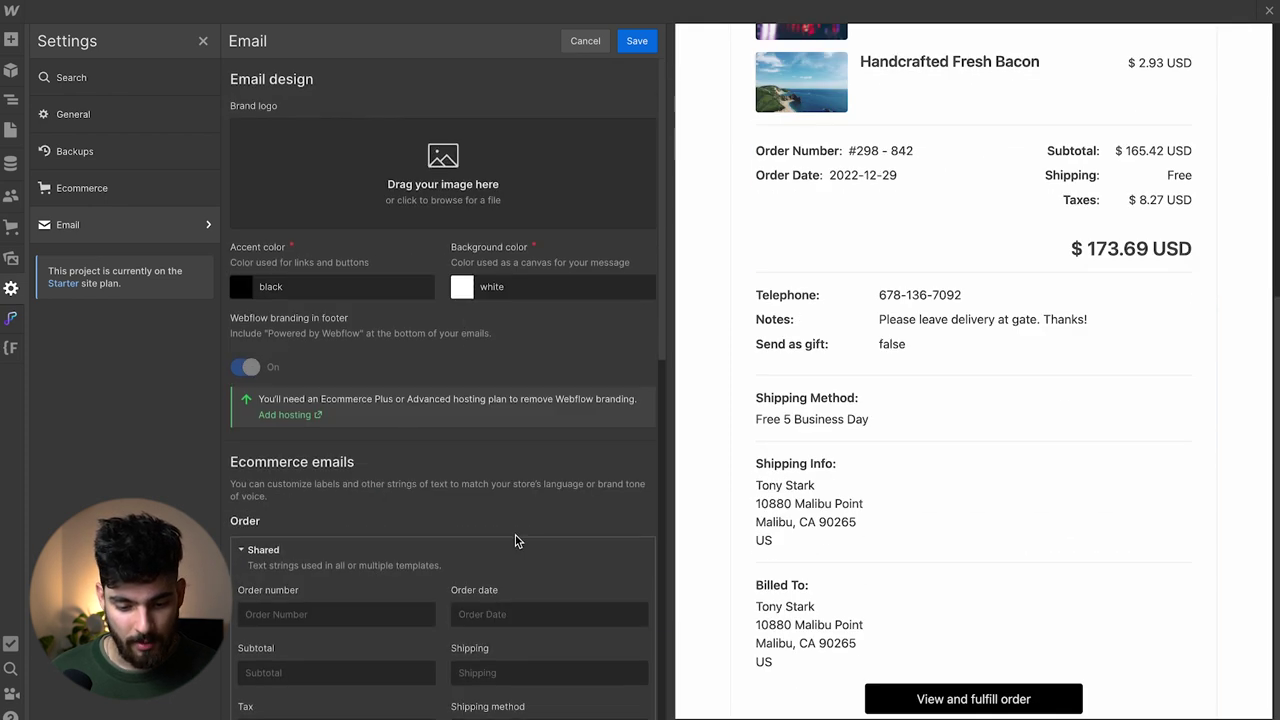
pyautogui.scroll(-6, 515, 537)
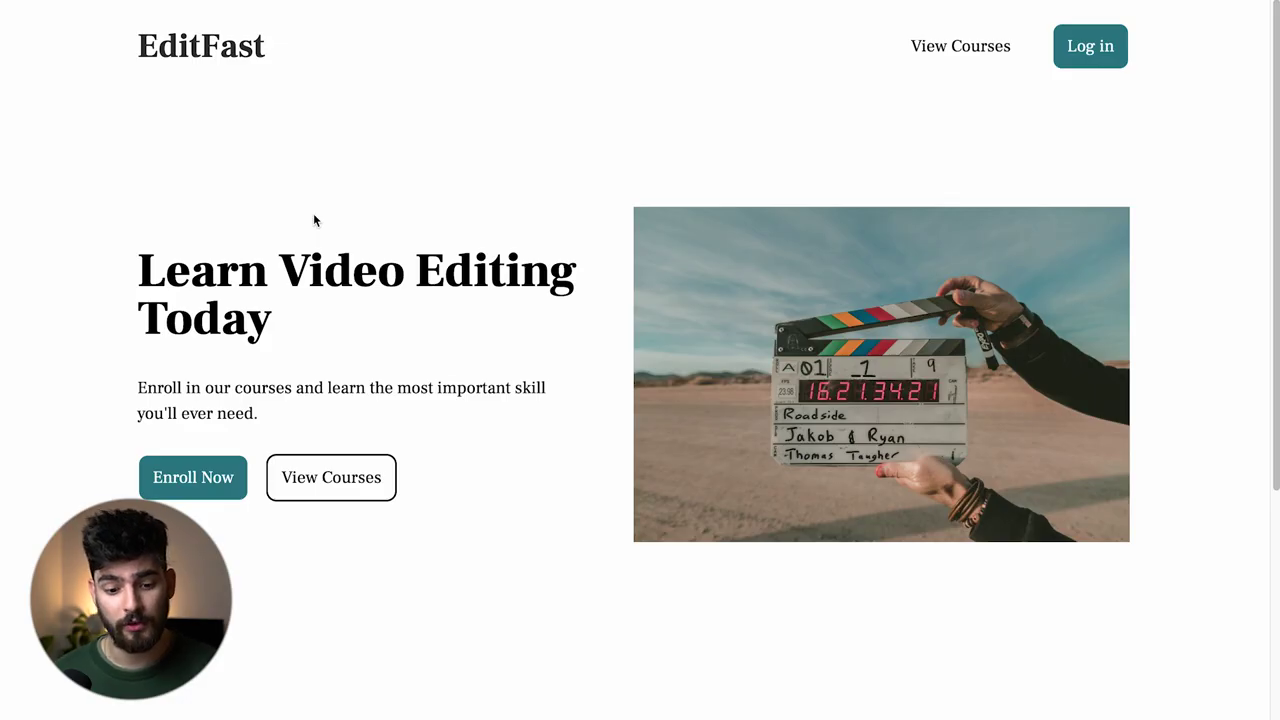
# Log in via Enroll Now's Log In link with the saved account and open View Courses.
pyautogui.click(193, 484)
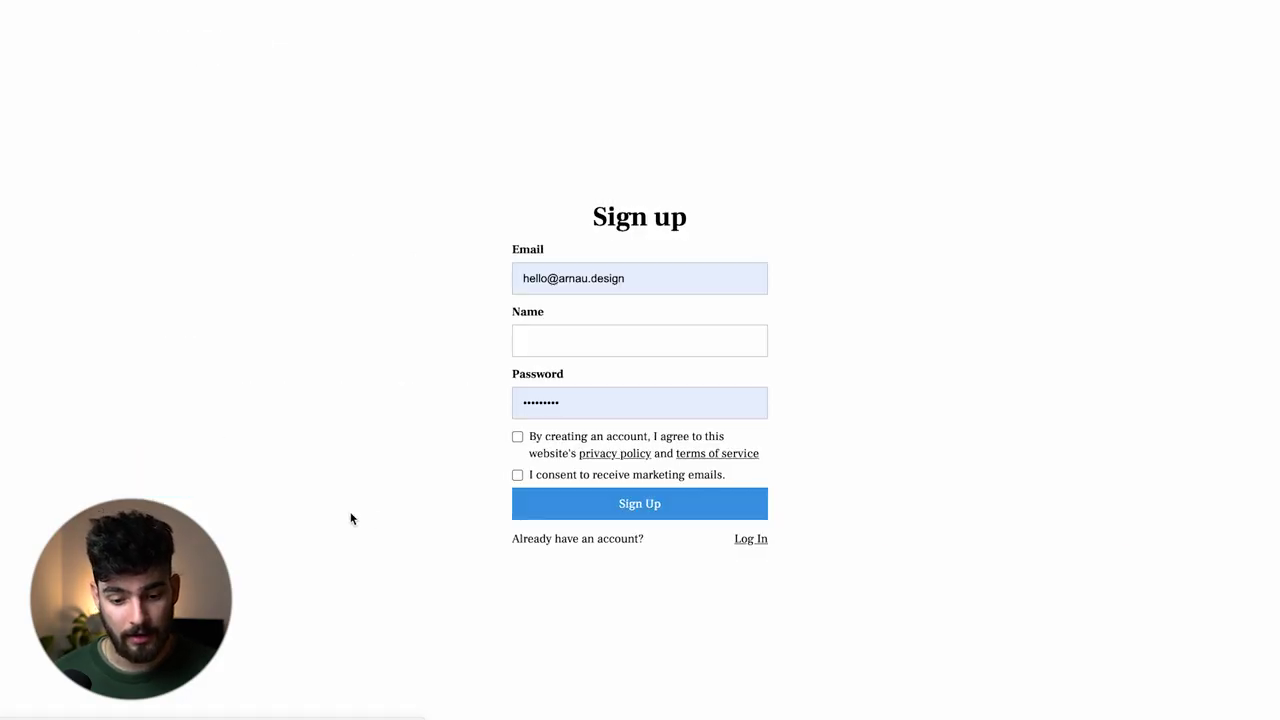
pyautogui.click(750, 537)
pyautogui.click(669, 445)
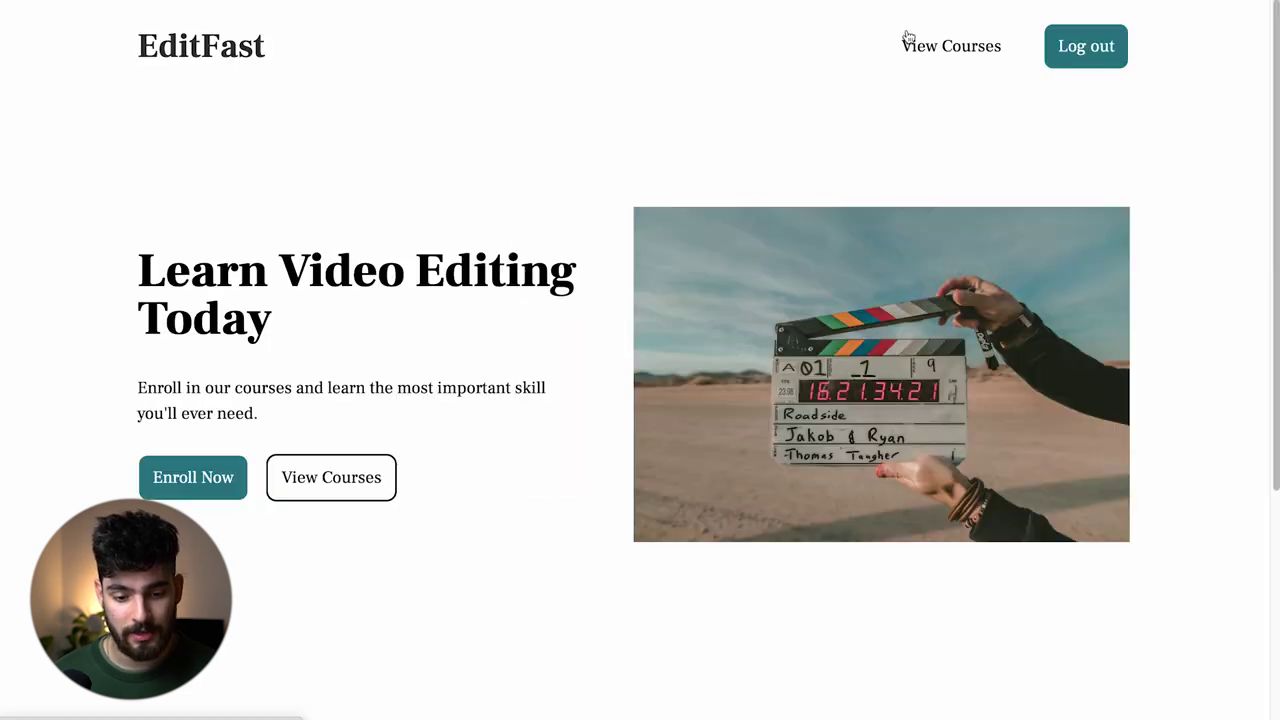
pyautogui.click(944, 45)
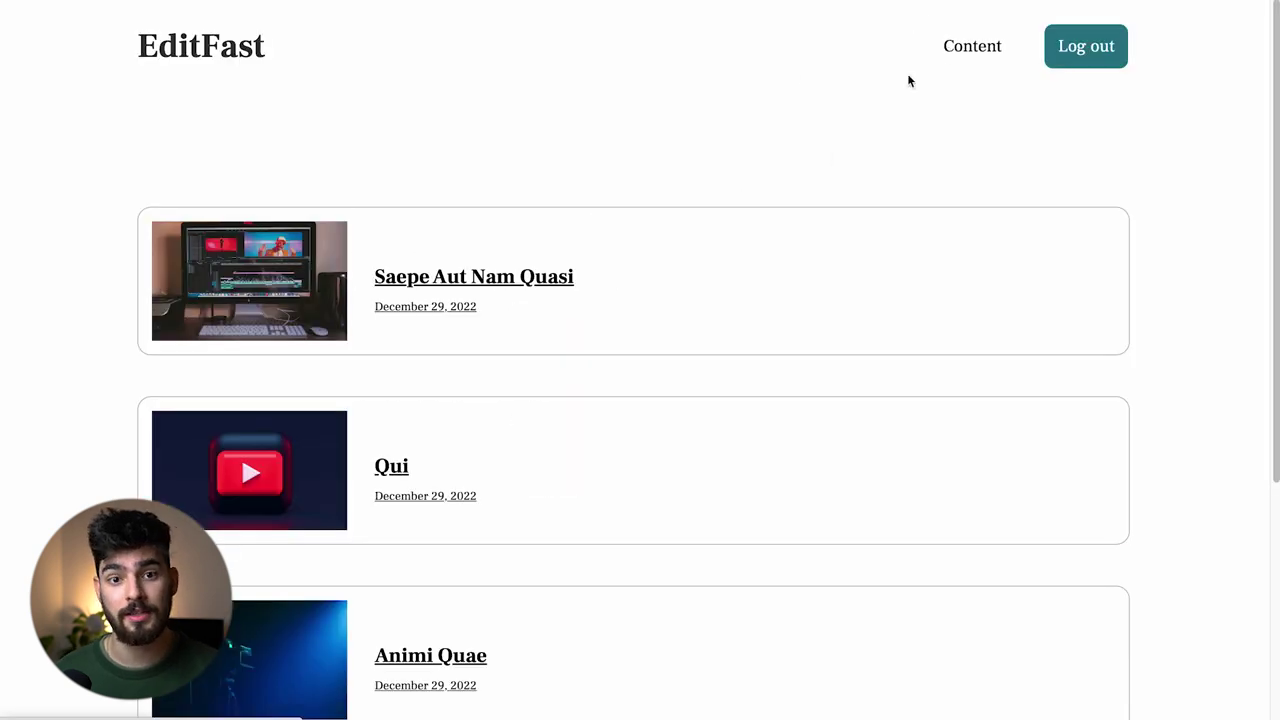
pyautogui.scroll(-2, 771, 217)
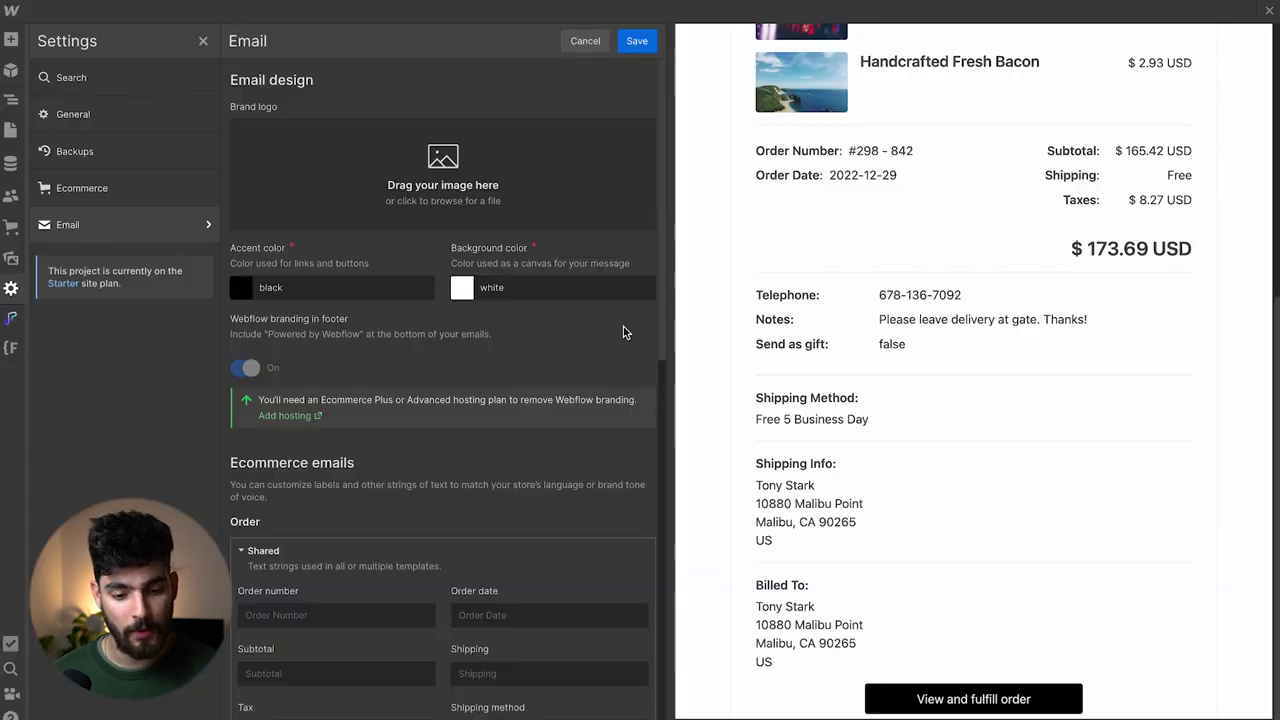
pyautogui.click(90, 192)
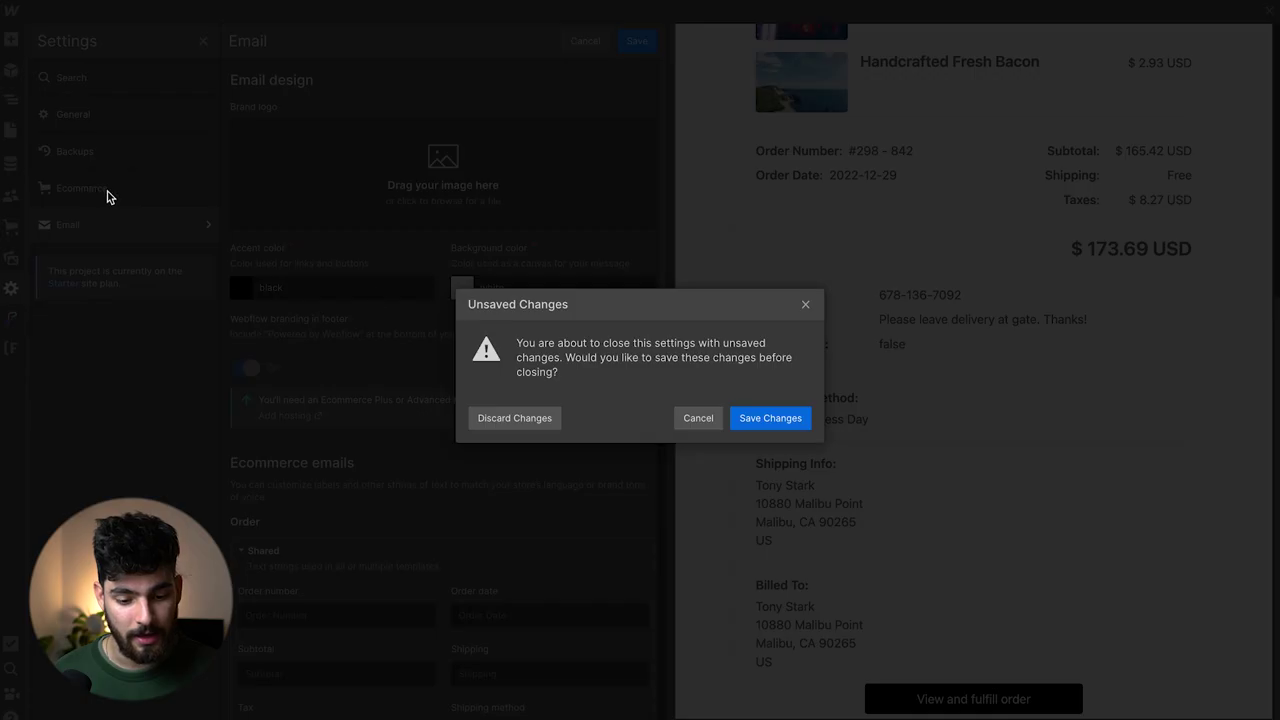
pyautogui.click(697, 418)
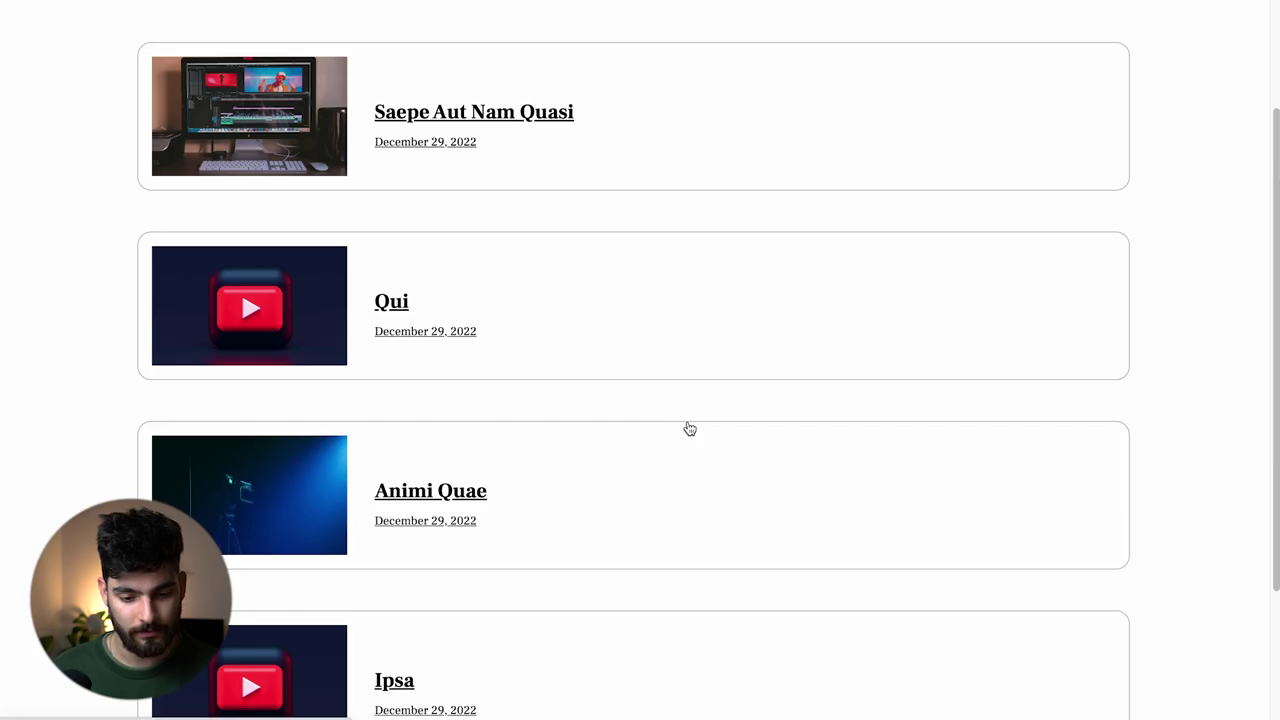
# Play the Saepe Aut Nam Quasi course video, then return home via the site logo.
pyautogui.scroll(1, 660, 415)
pyautogui.click(682, 236)
pyautogui.scroll(-3, 188, 327)
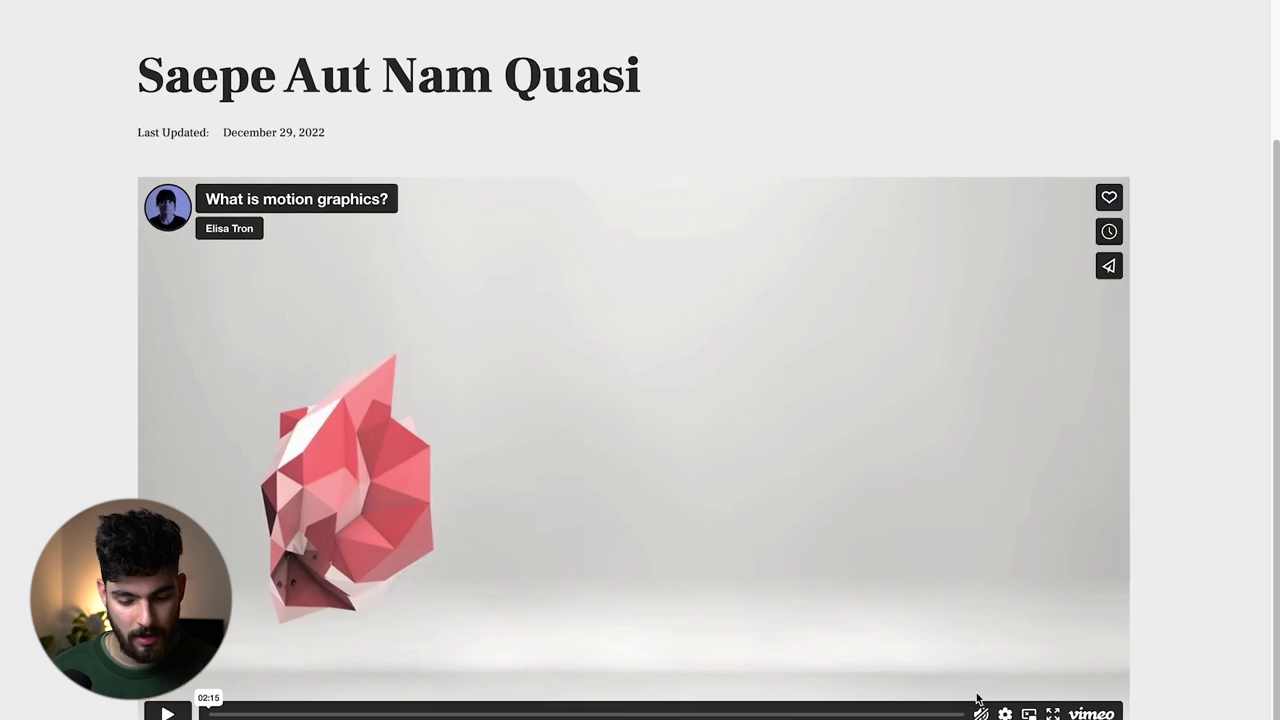
pyautogui.click(651, 716)
pyautogui.scroll(2, 723, 429)
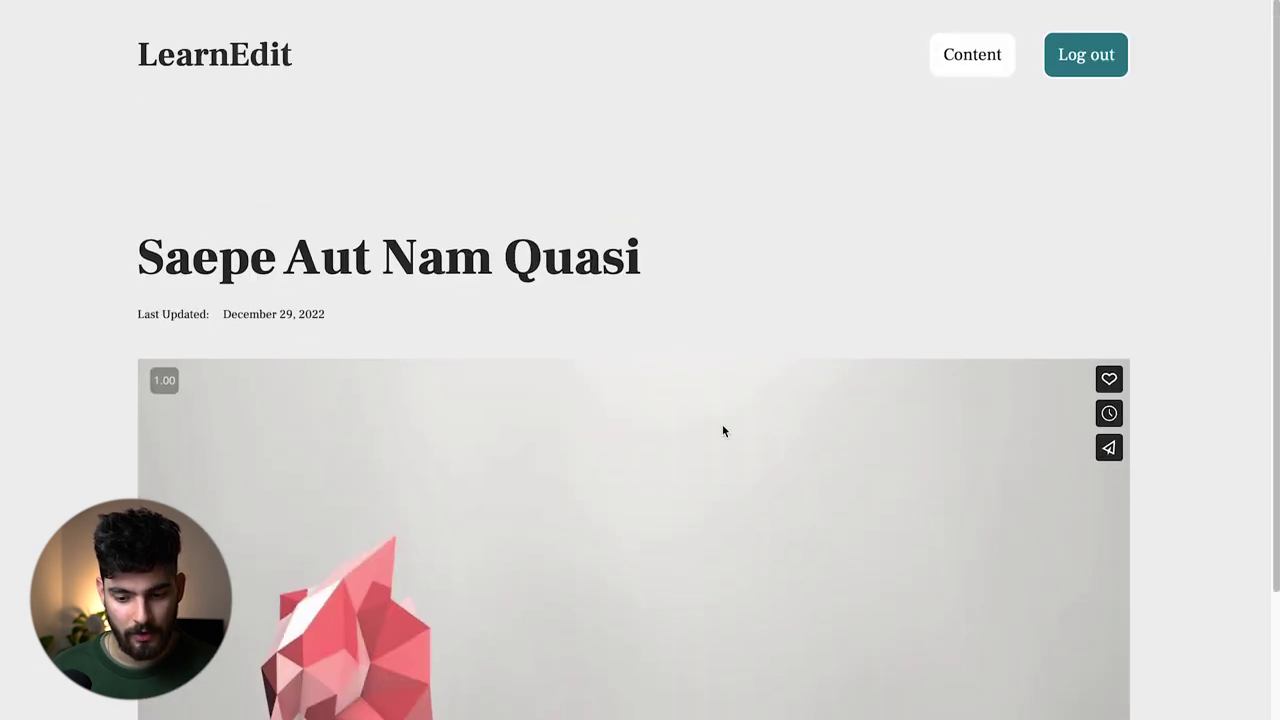
pyautogui.click(218, 55)
pyautogui.scroll(-3, 81, 171)
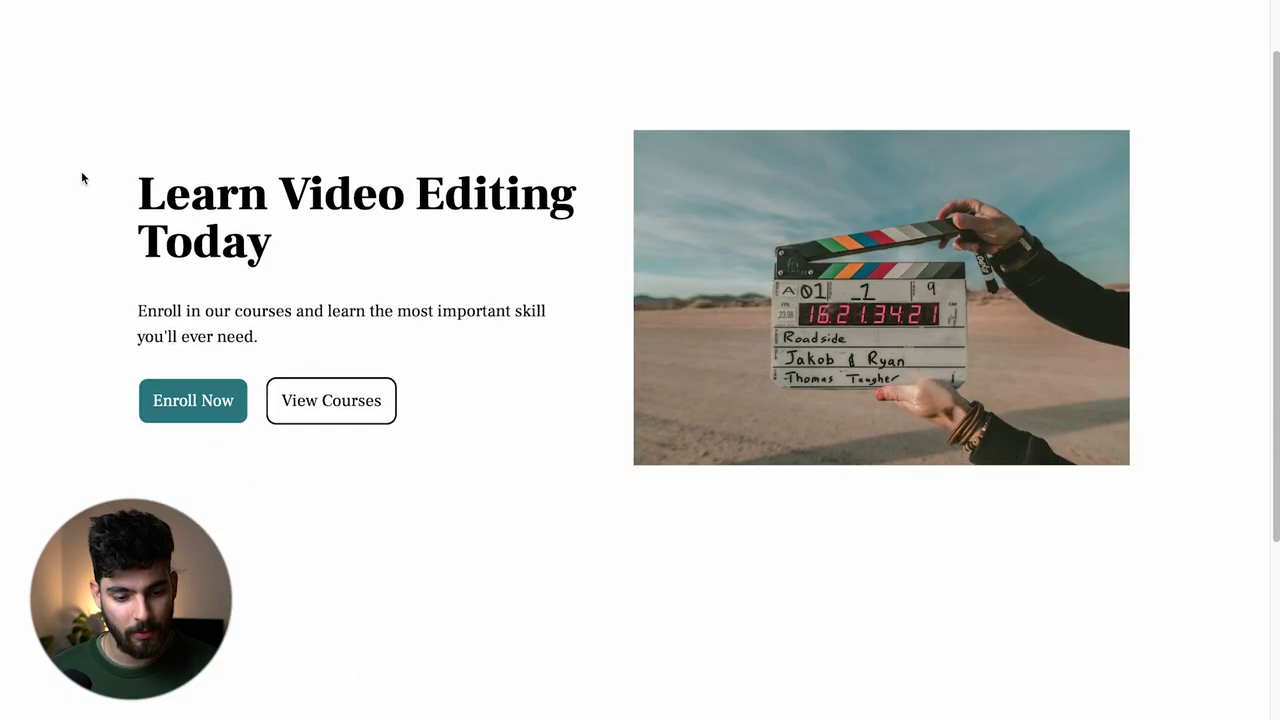
pyautogui.scroll(3, 81, 171)
pyautogui.scroll(1, 82, 178)
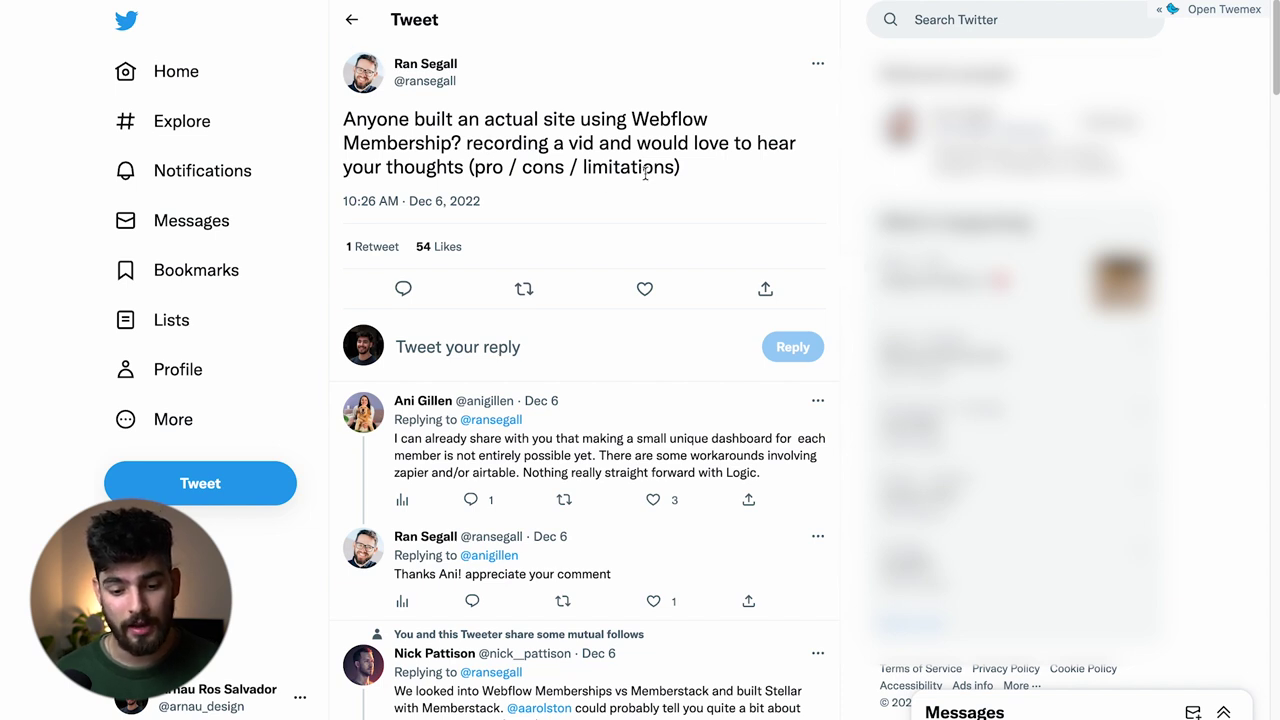
pyautogui.scroll(-6, 647, 178)
pyautogui.scroll(-20, 647, 178)
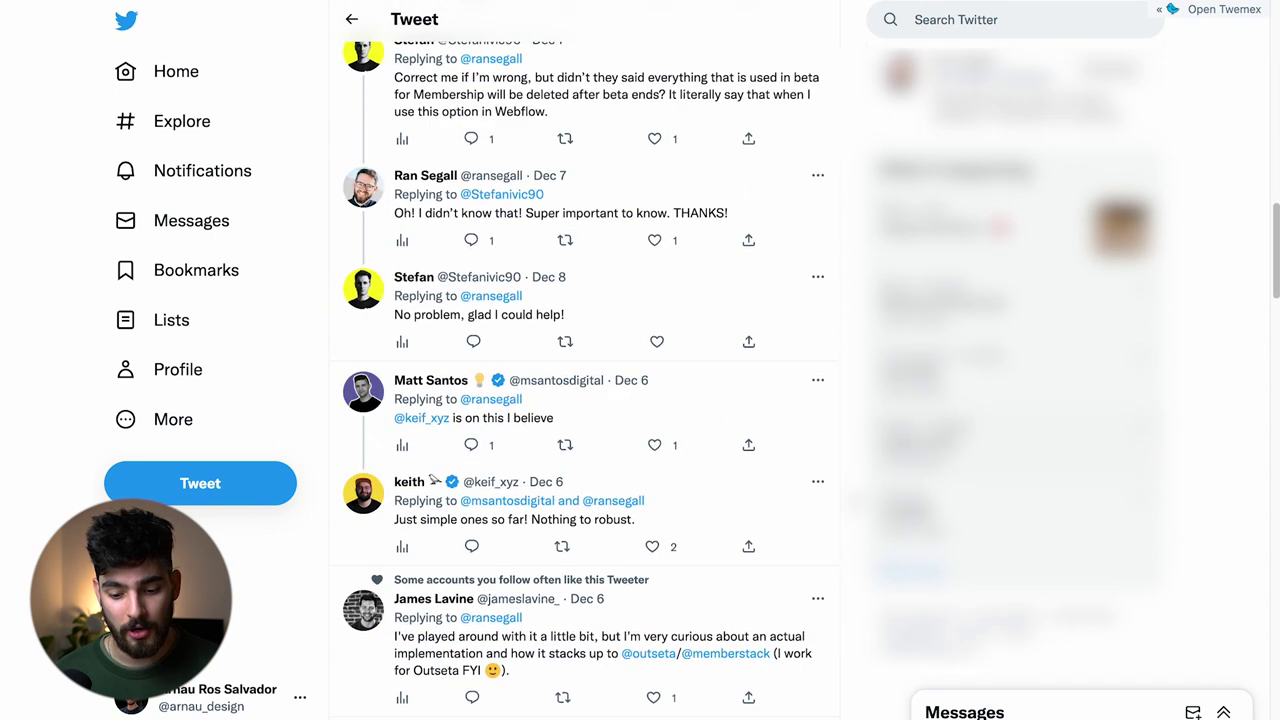
pyautogui.scroll(-20, 610, 380)
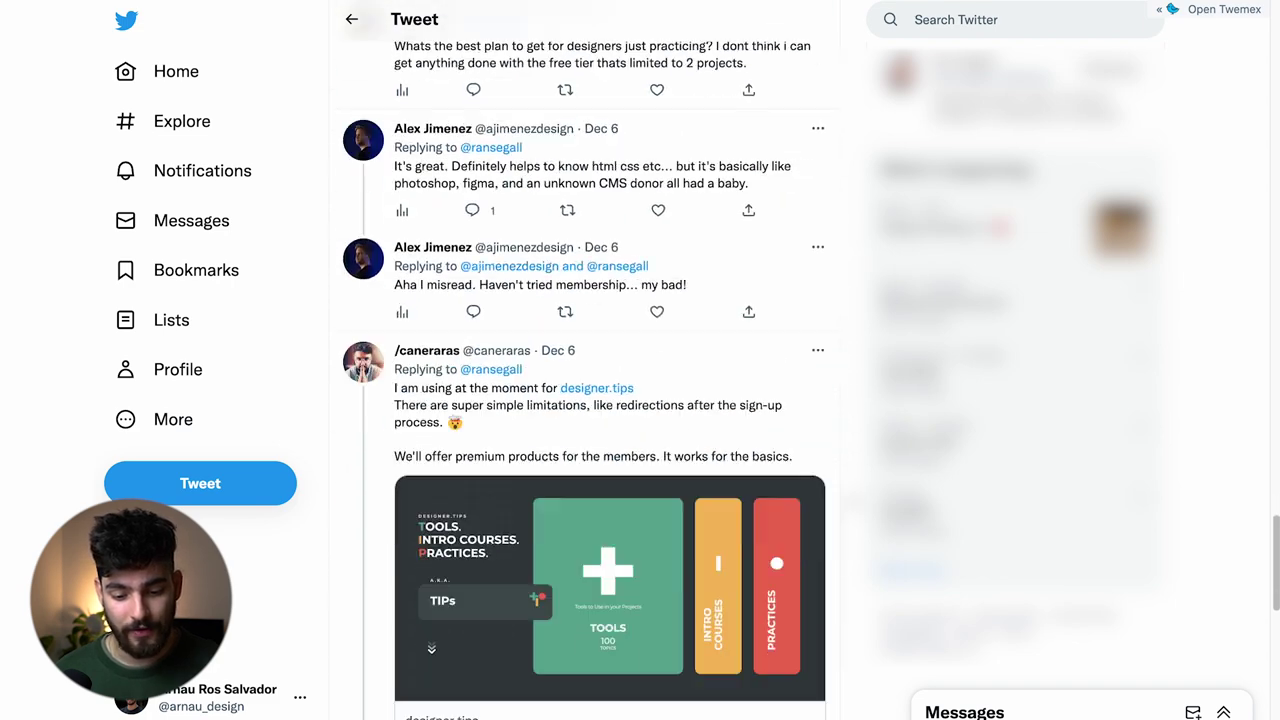
pyautogui.scroll(10, 610, 380)
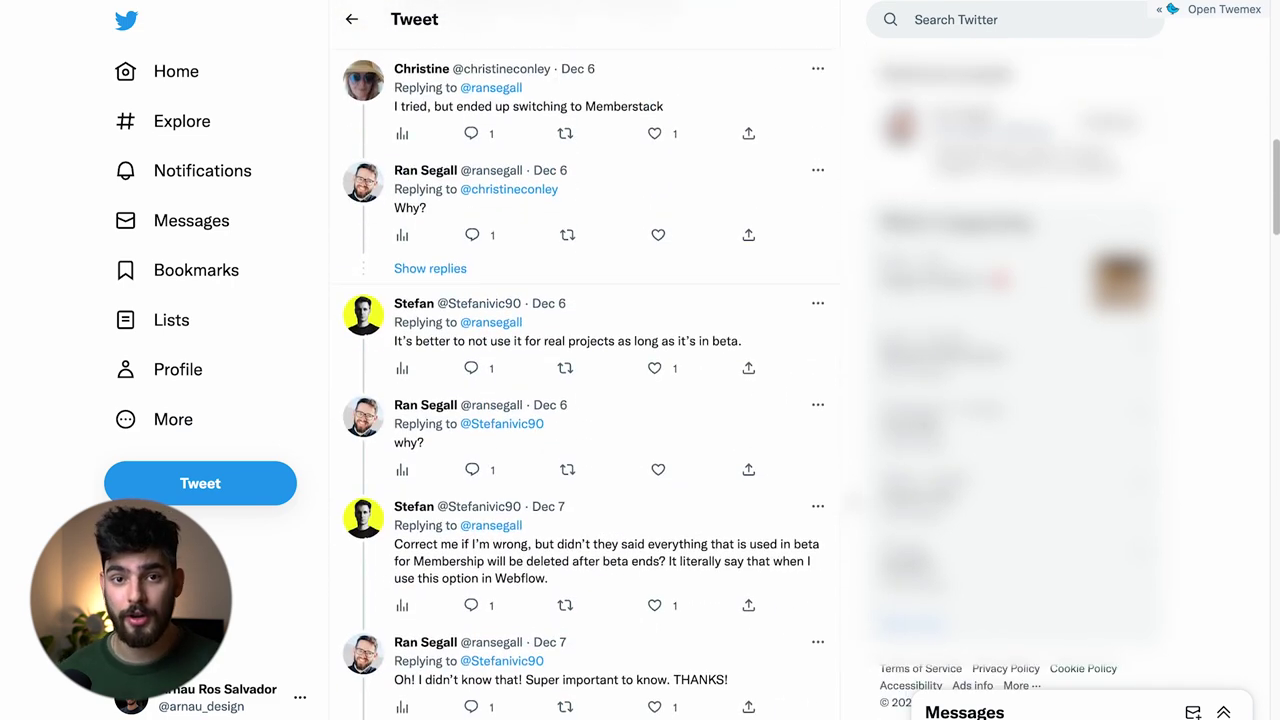